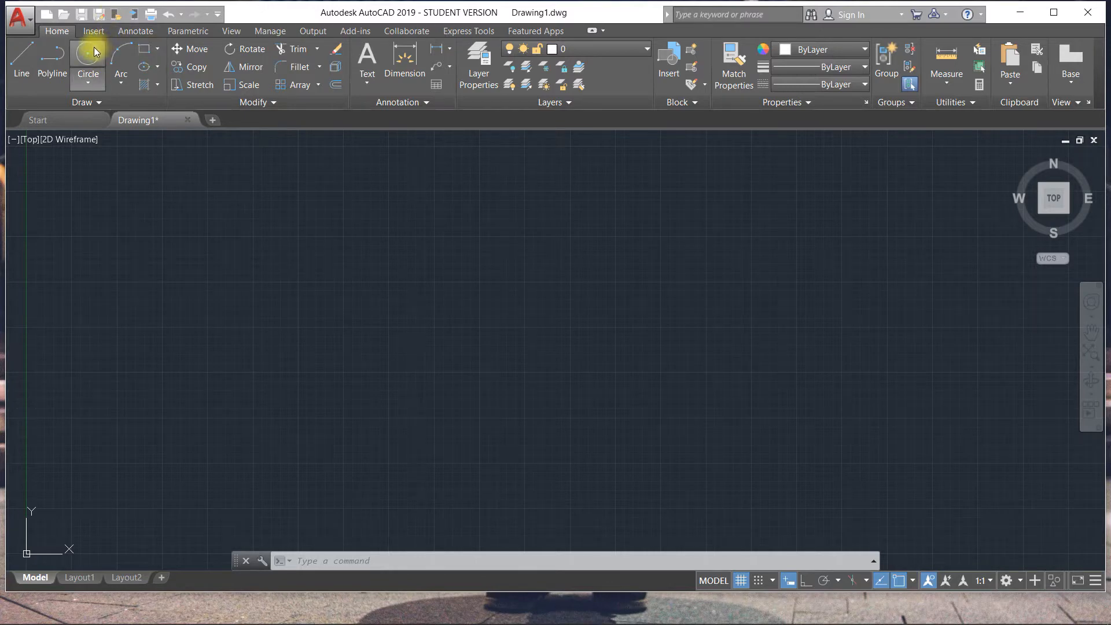
Draw a circle with a radius of about 3.73 in the drawing area.
left_click(365, 243)
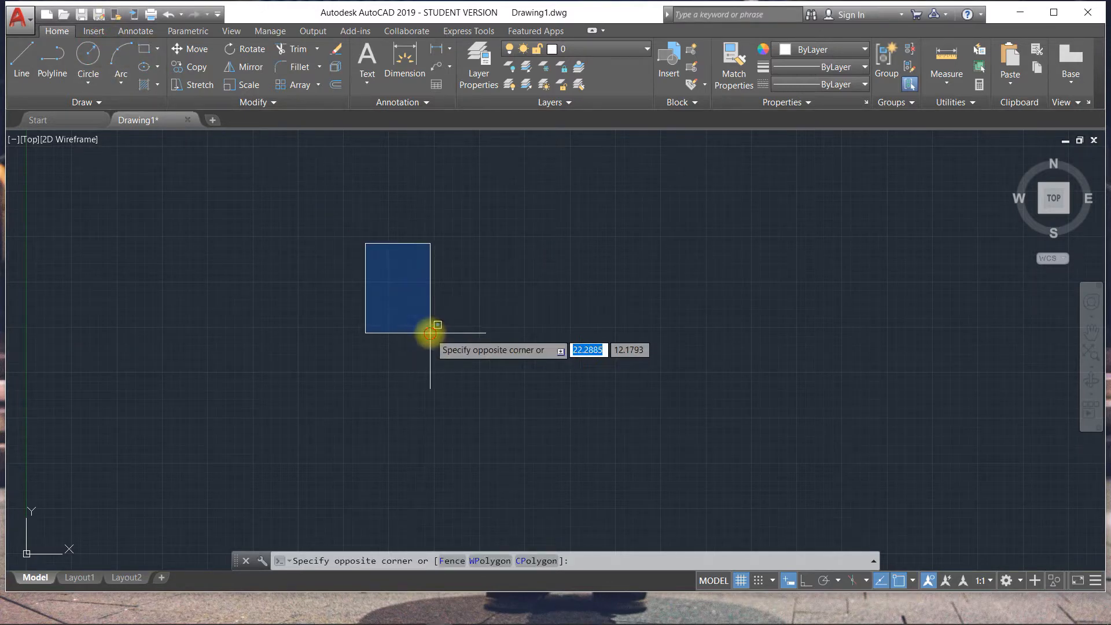
key("Escape")
left_click(88, 55)
left_click(306, 301)
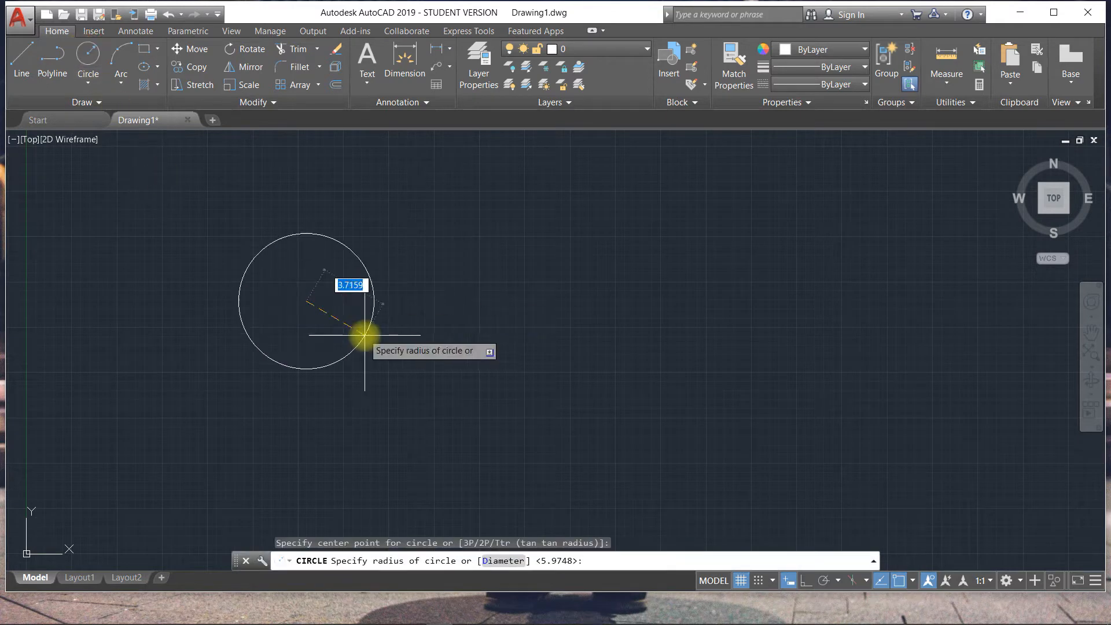
left_click(364, 334)
Move the circle by its centre grip to the middle of the drawing area and delete it.
left_click(444, 341)
left_click(306, 272)
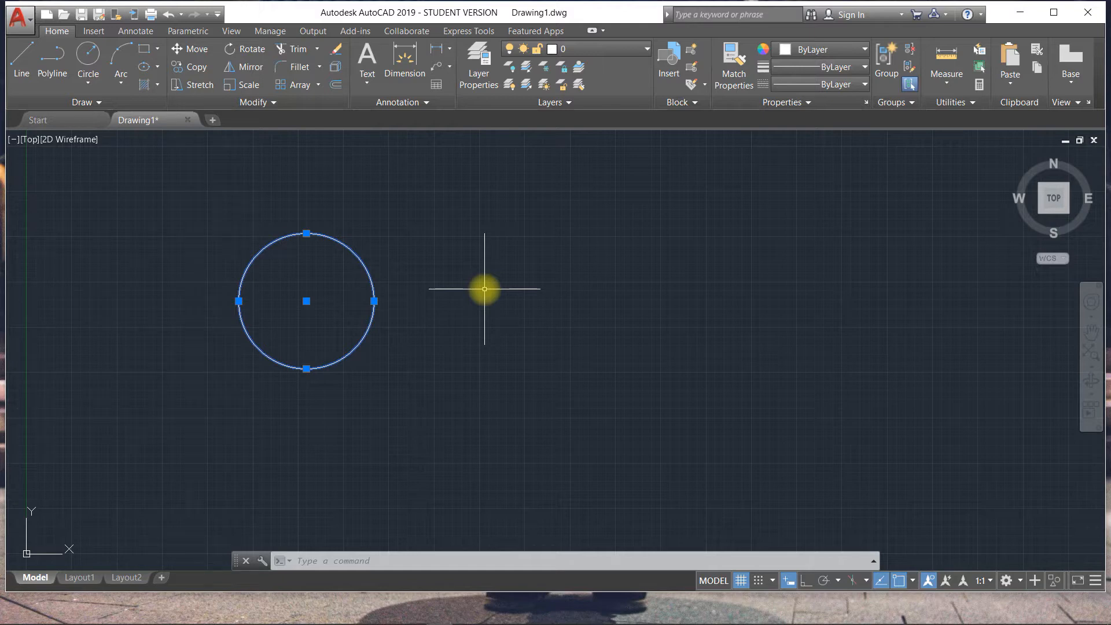
left_click(307, 304)
left_click(543, 353)
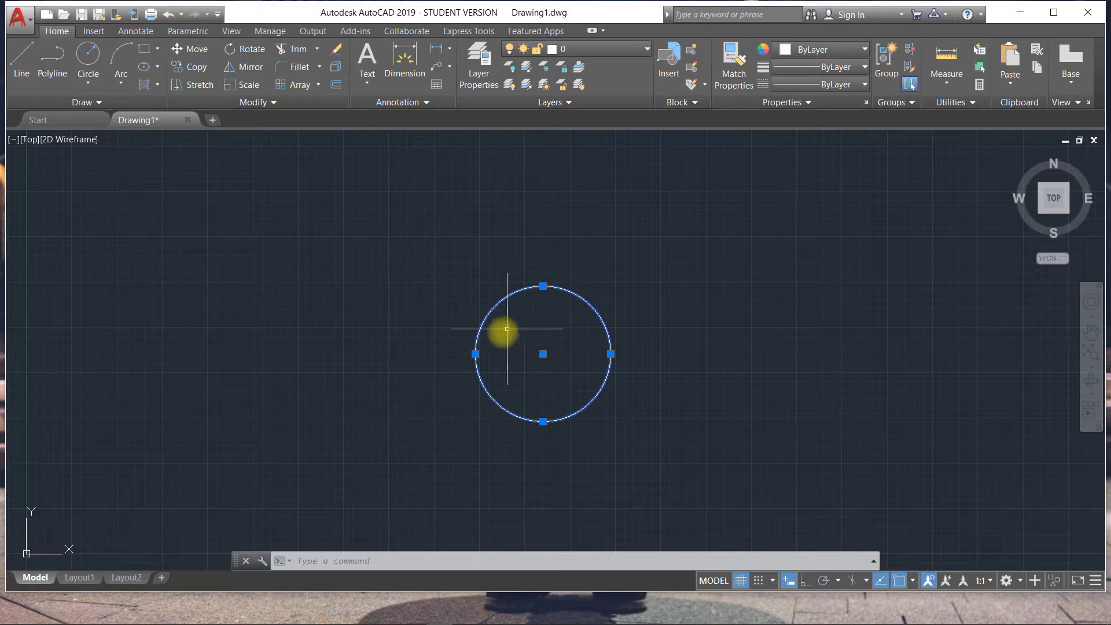
key("Delete")
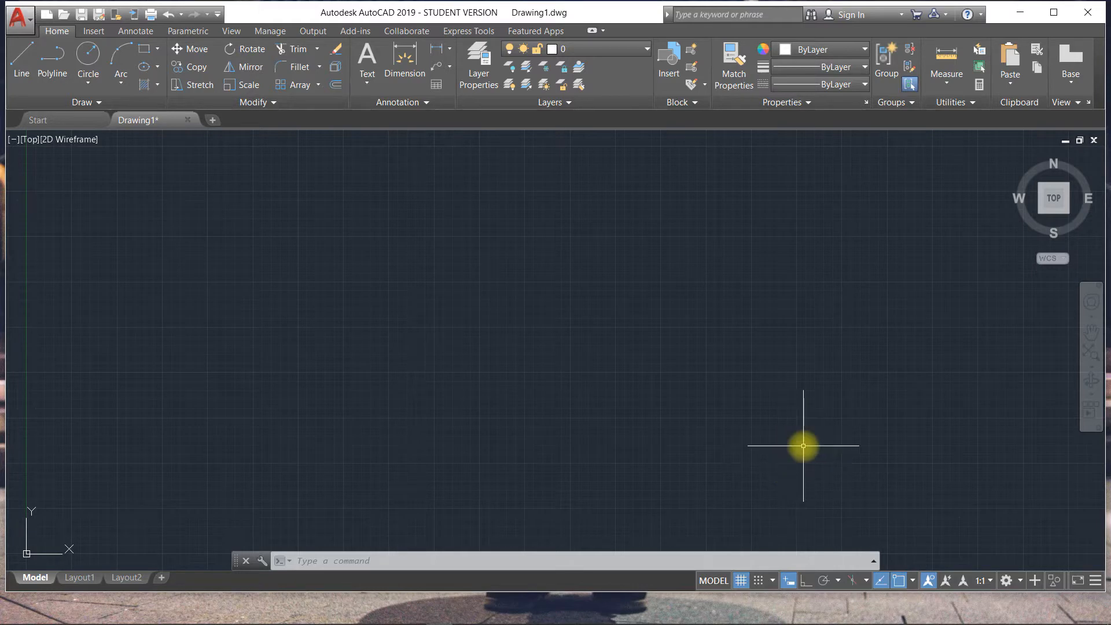
Open the Properties palette, examine the General, 3D Visualization, Plot style, View and Misc settings with nothing selected, and close it.
left_click(866, 102)
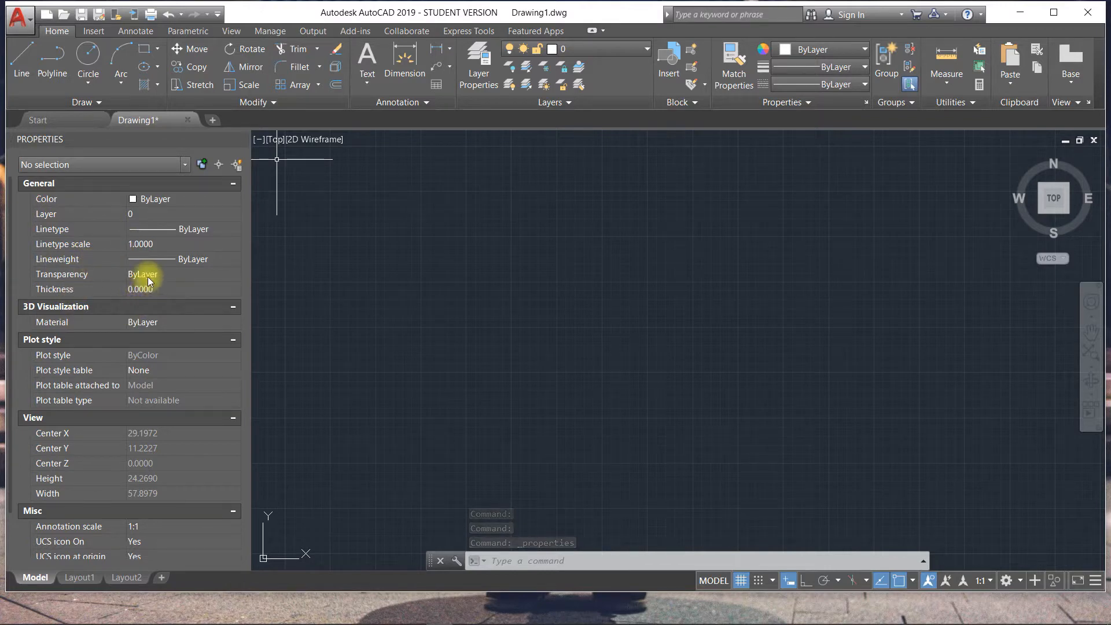
left_click(96, 163)
left_click(75, 163)
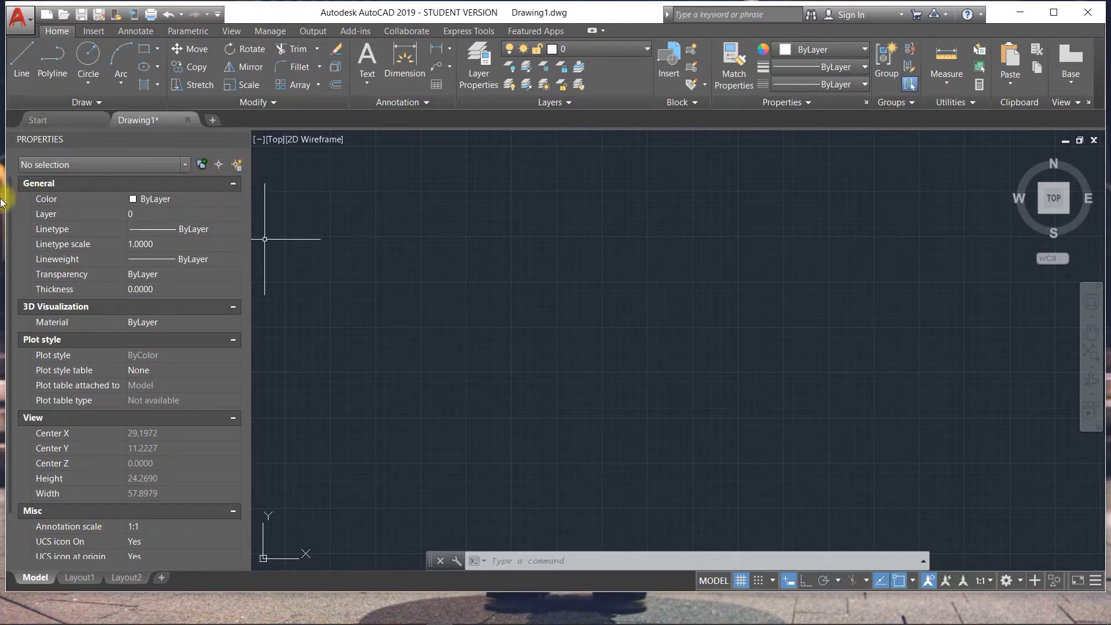
scroll(59, 242, "down", 3)
scroll(101, 211, "up", 3)
scroll(66, 322, "down", 3)
scroll(71, 363, "up", 3)
scroll(83, 423, "down", 3)
scroll(85, 422, "up", 3)
scroll(59, 444, "down", 3)
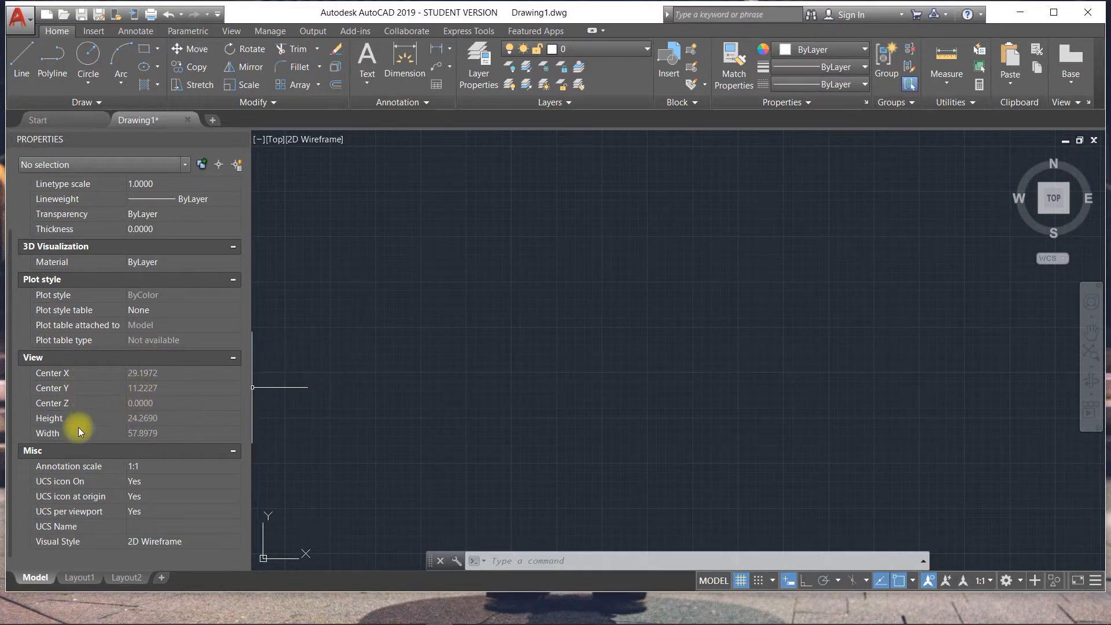
scroll(120, 429, "up", 2)
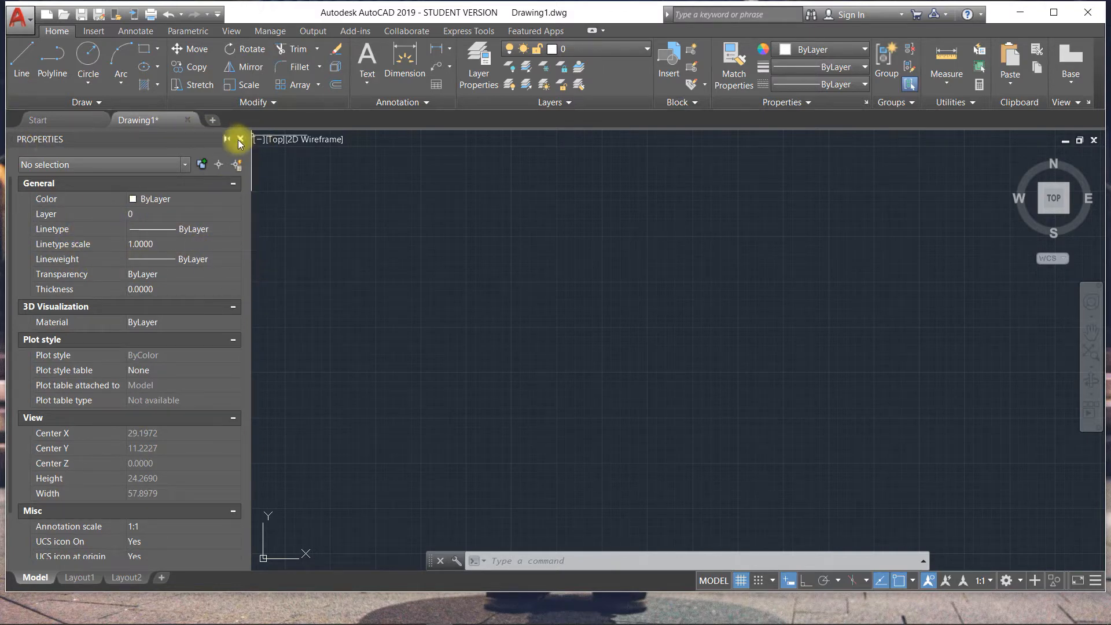
left_click(240, 139)
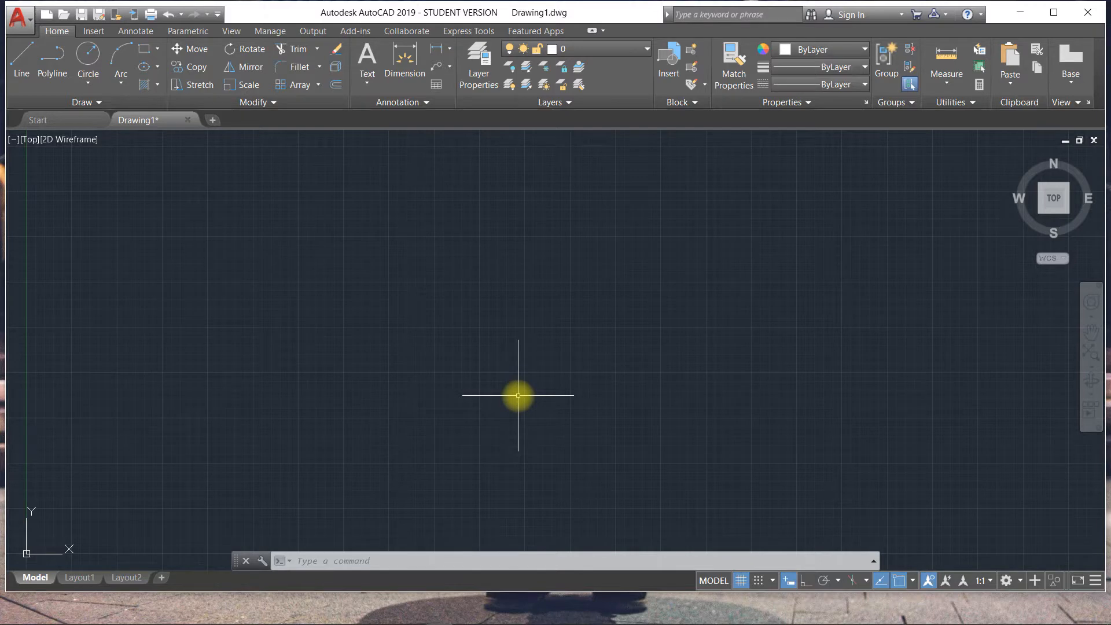
Show and hide the Properties palette twice, and open it again with the PROPERTIES command.
key("ctrl+1")
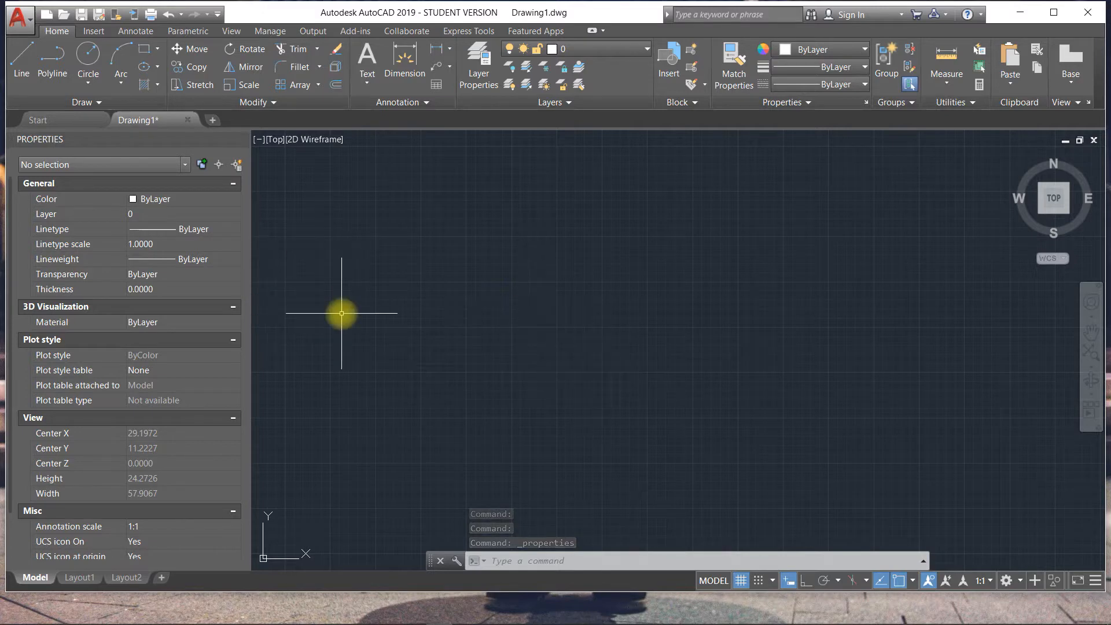
key("ctrl+1")
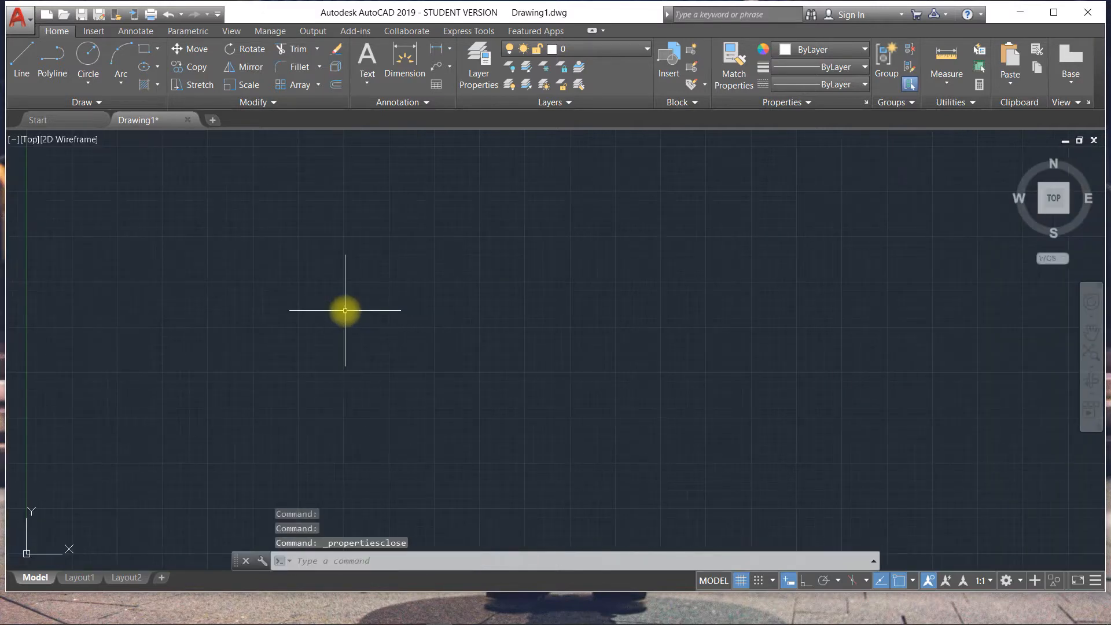
key("ctrl+1")
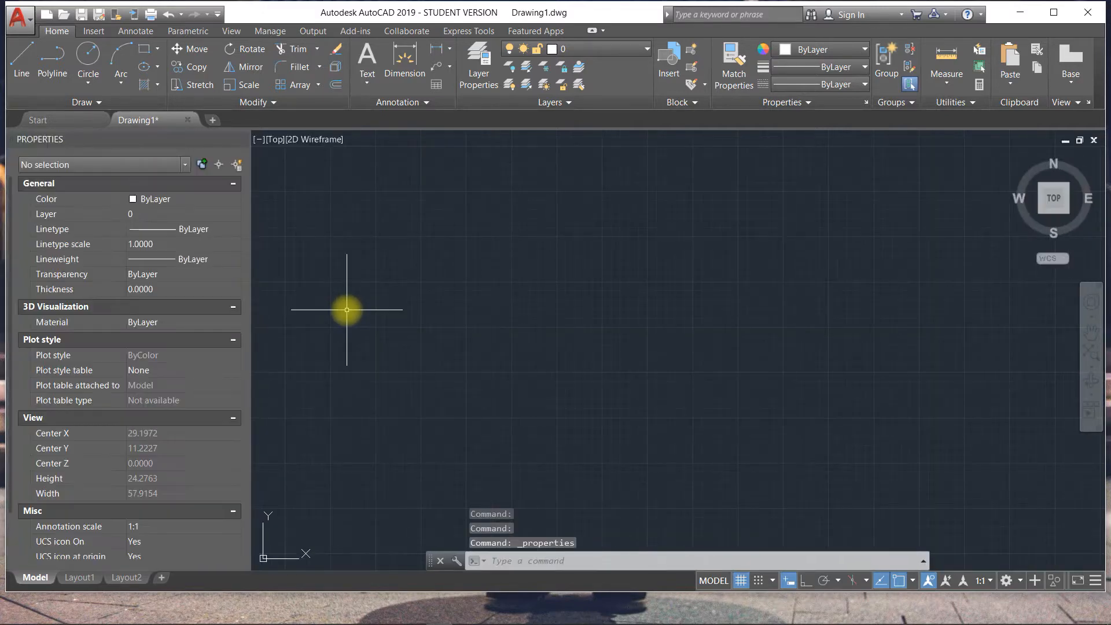
key("ctrl+1")
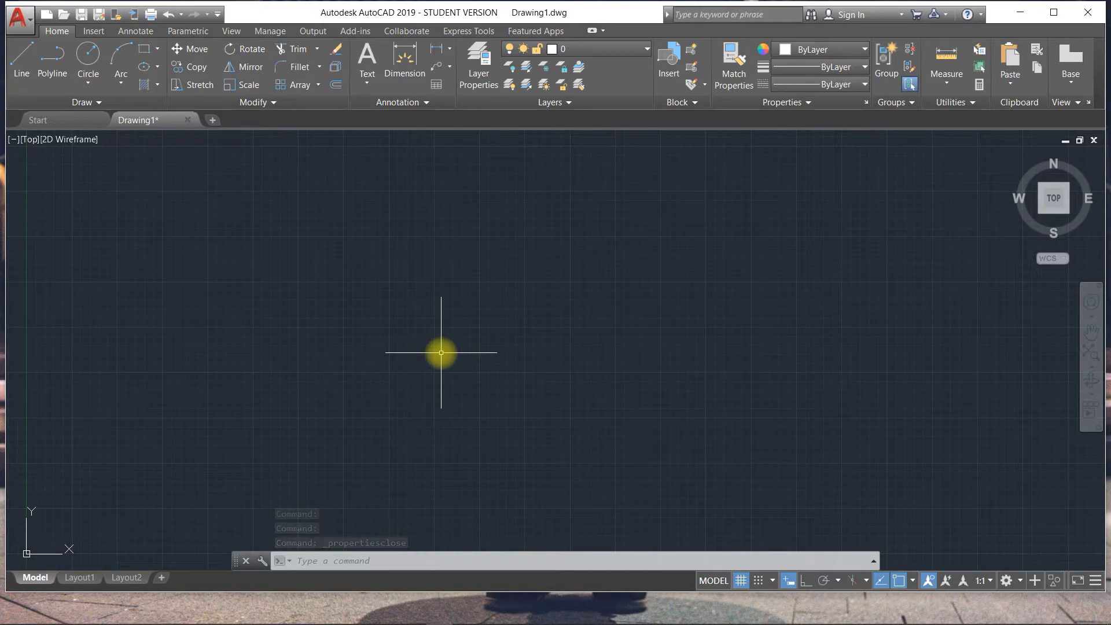
type("p")
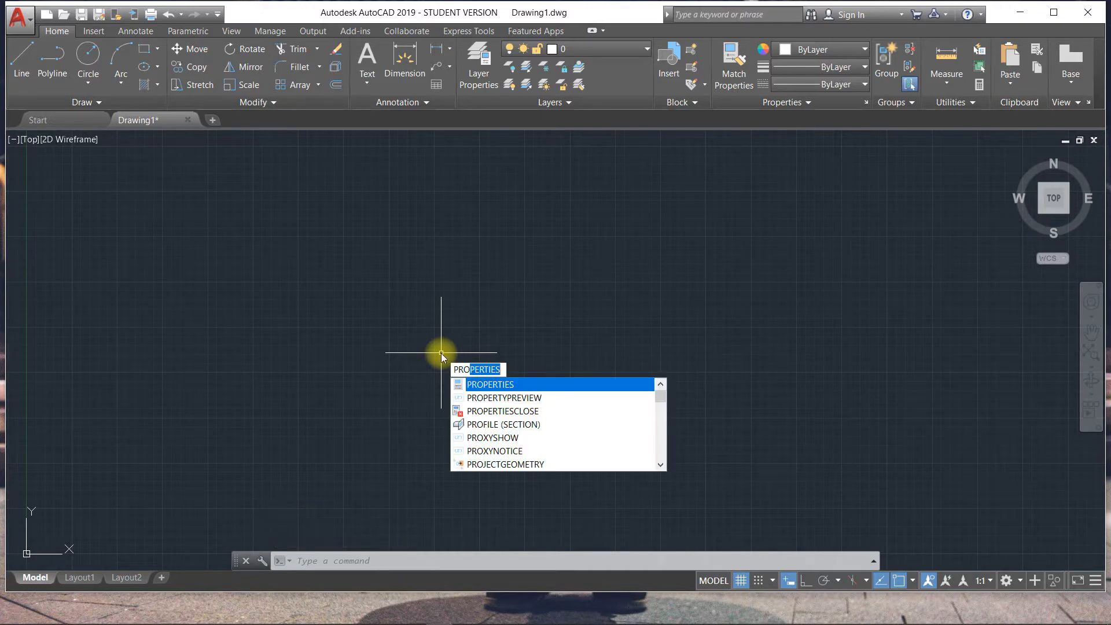
key("Return")
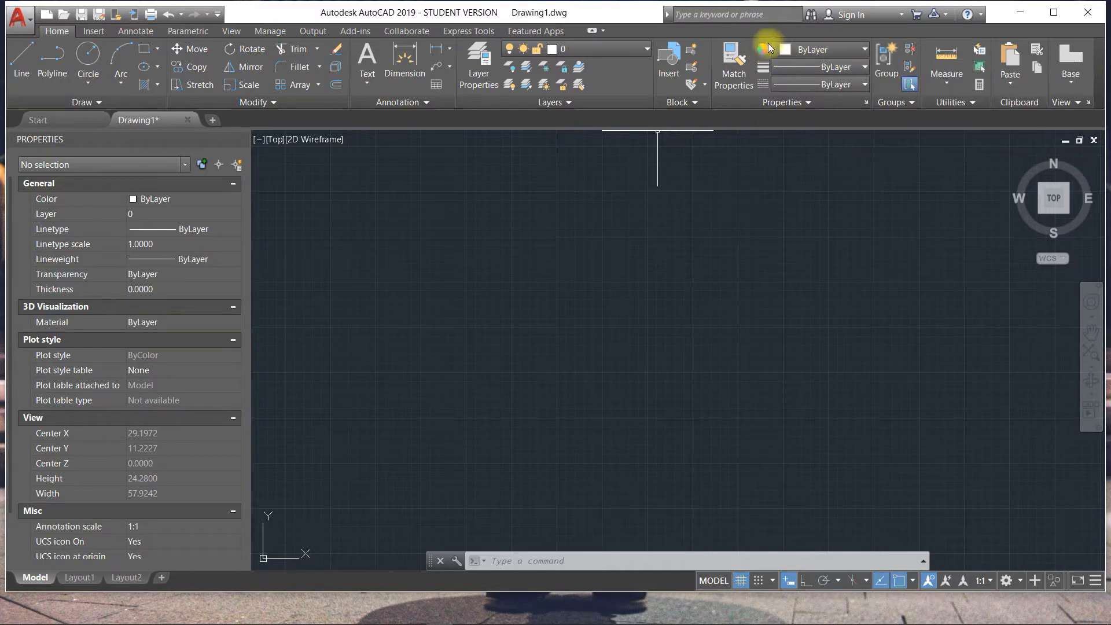
Examine the object color choices, including the Index Color, True Color and Color Books options, and leave without choosing a color.
left_click(813, 48)
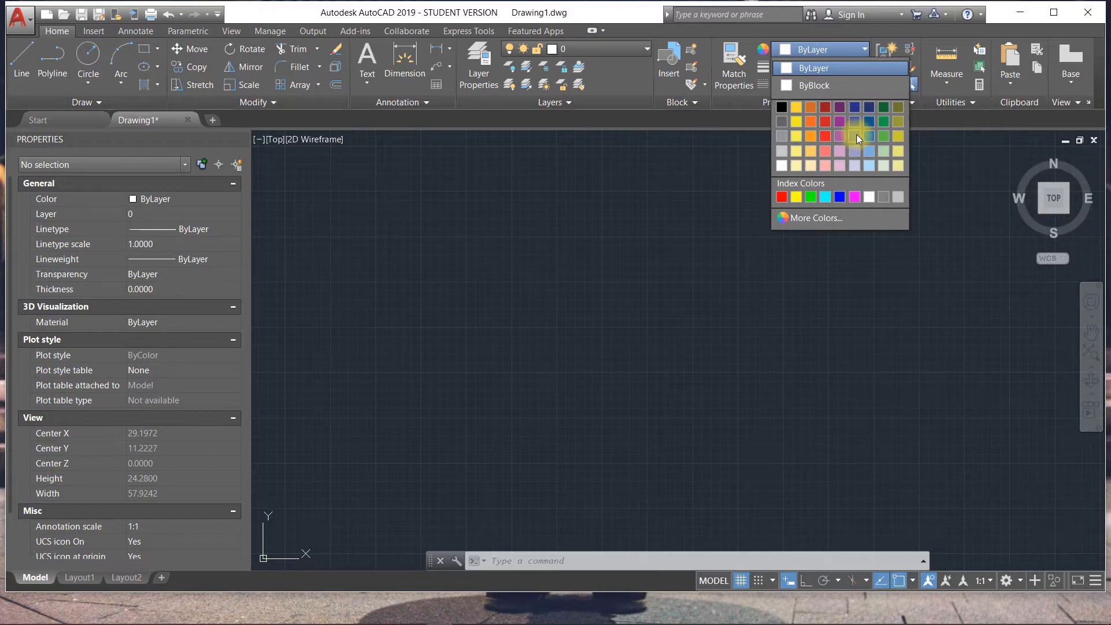
left_click(820, 216)
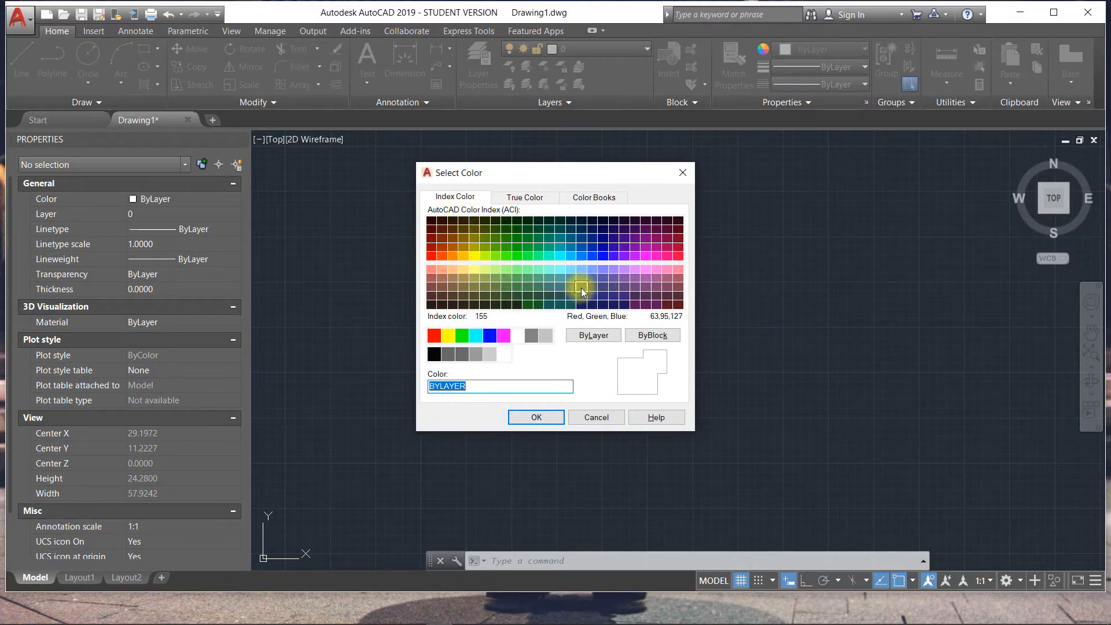
left_click(536, 199)
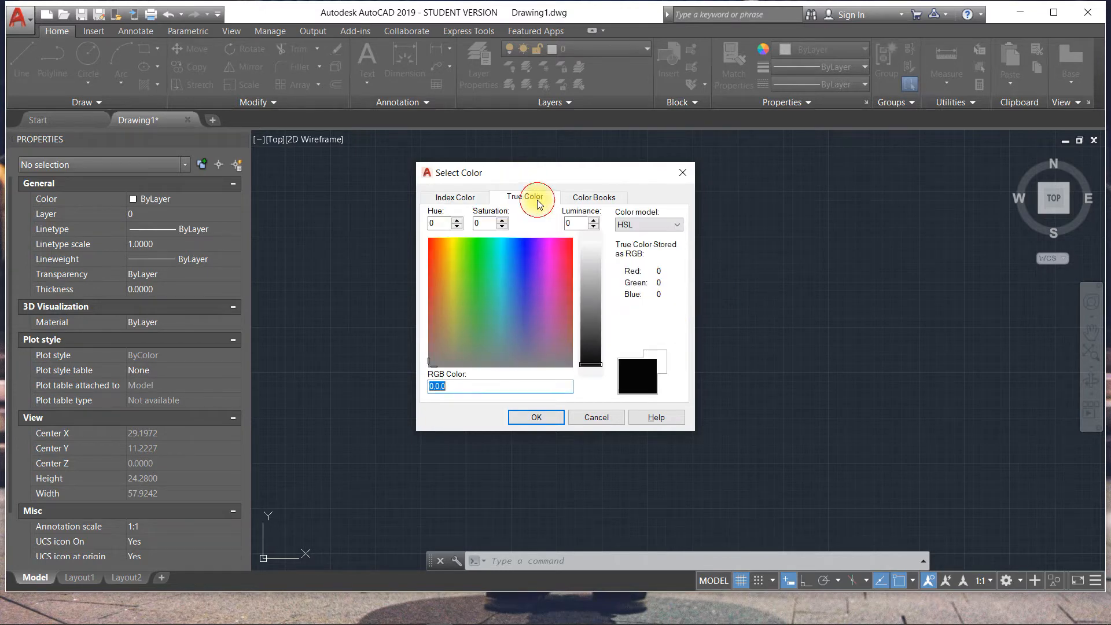
left_click(595, 199)
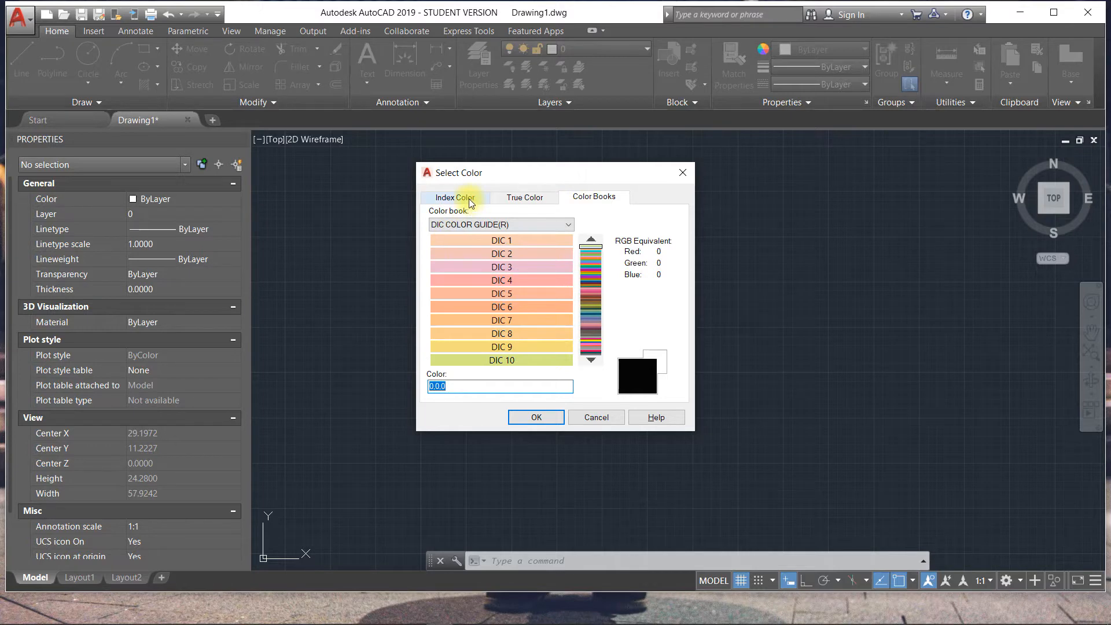
left_click(463, 224)
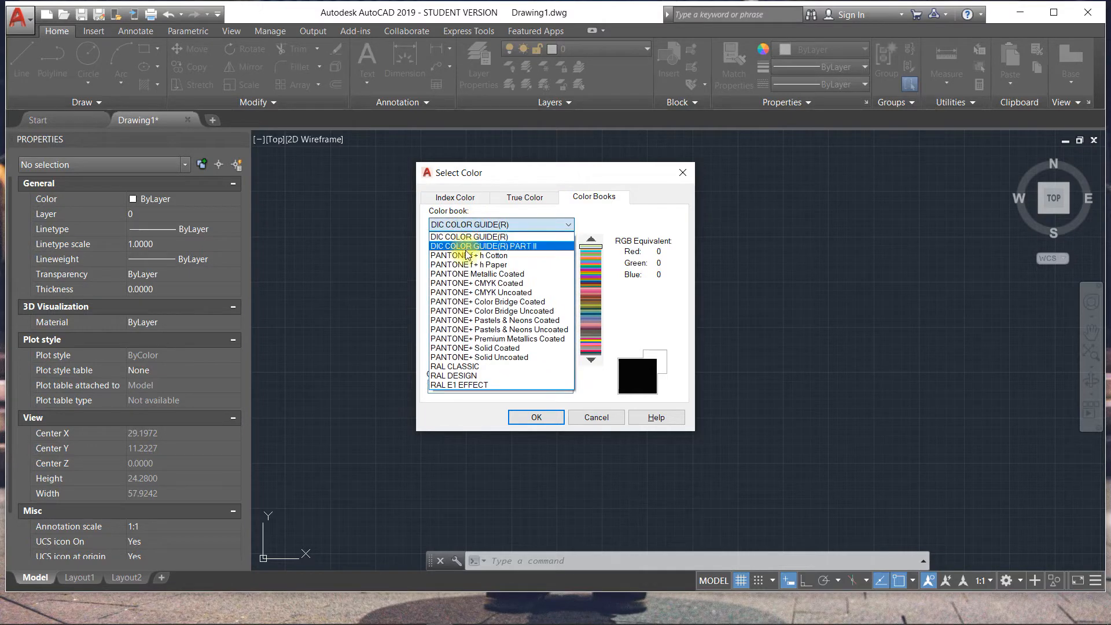
left_click(475, 282)
left_click(481, 225)
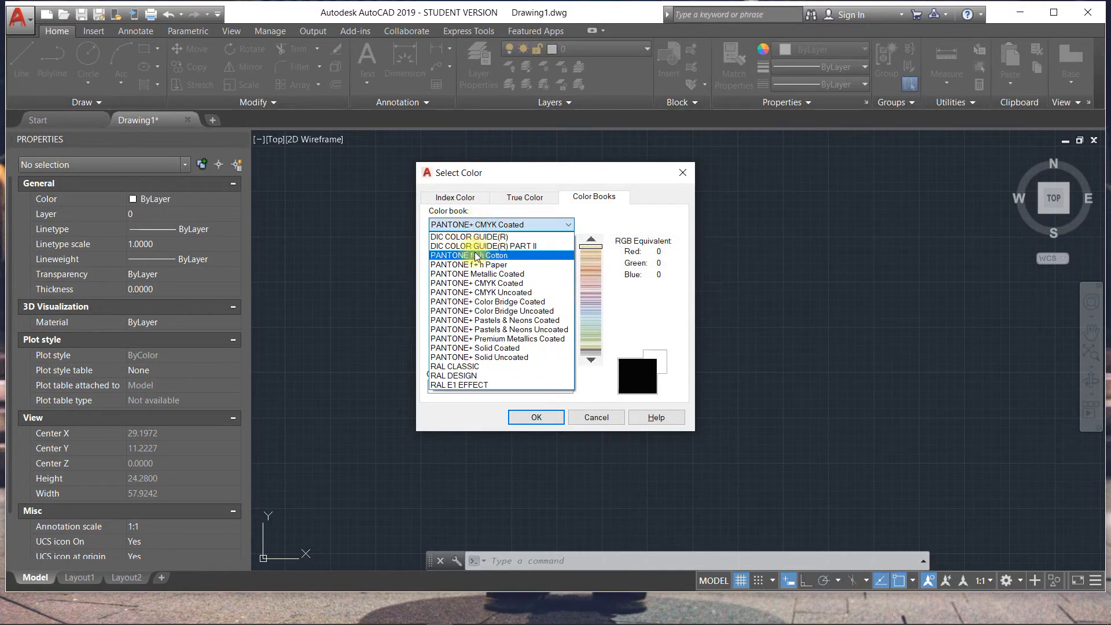
left_click(477, 236)
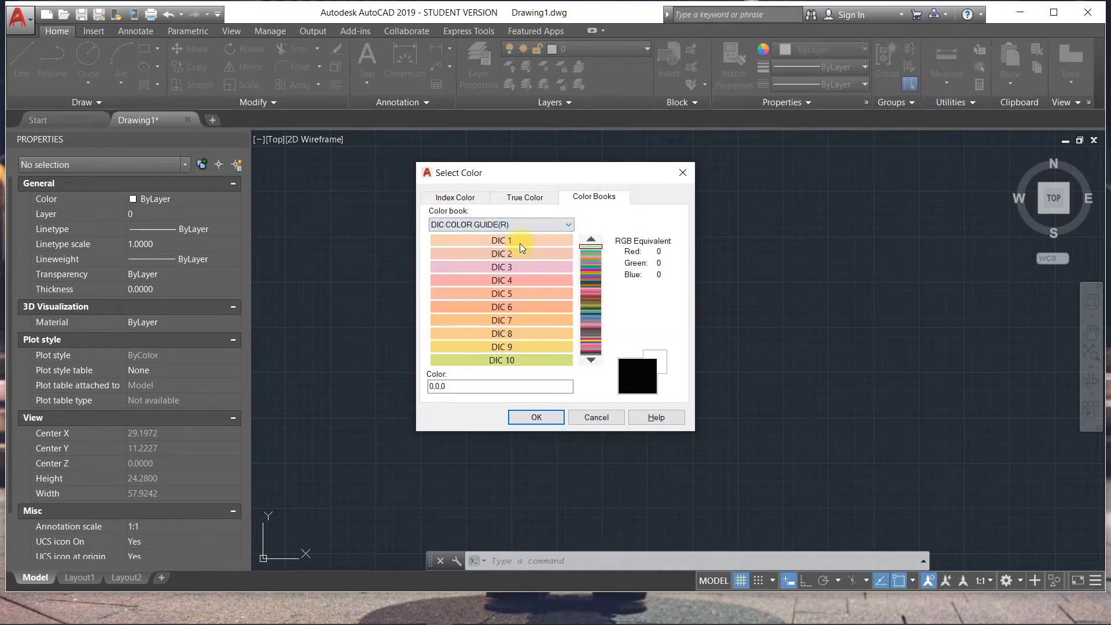
left_click(451, 197)
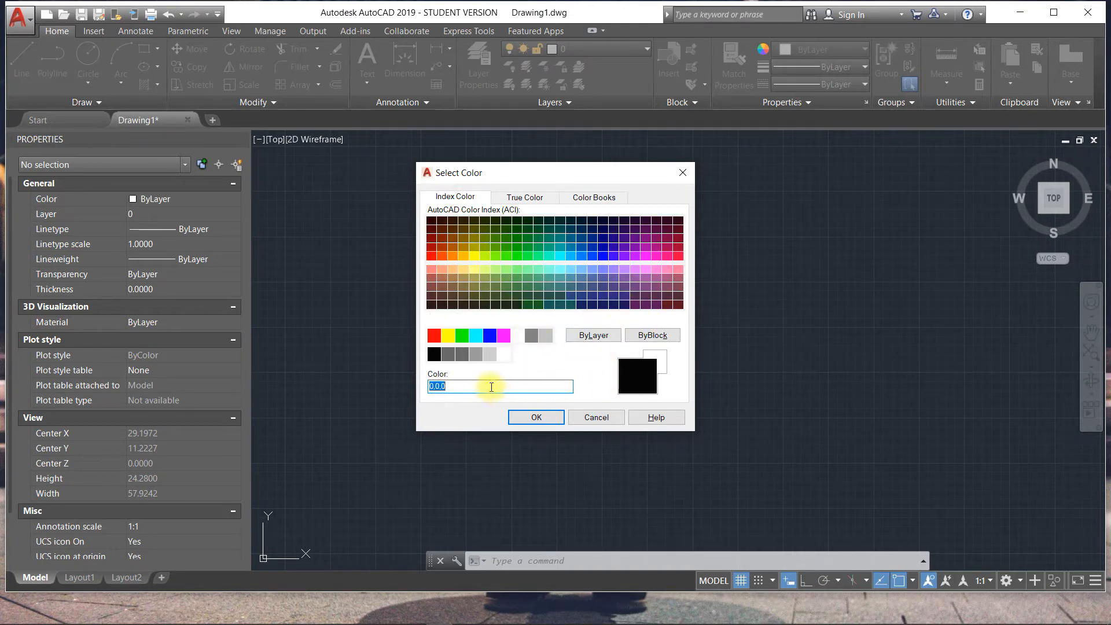
left_click(679, 173)
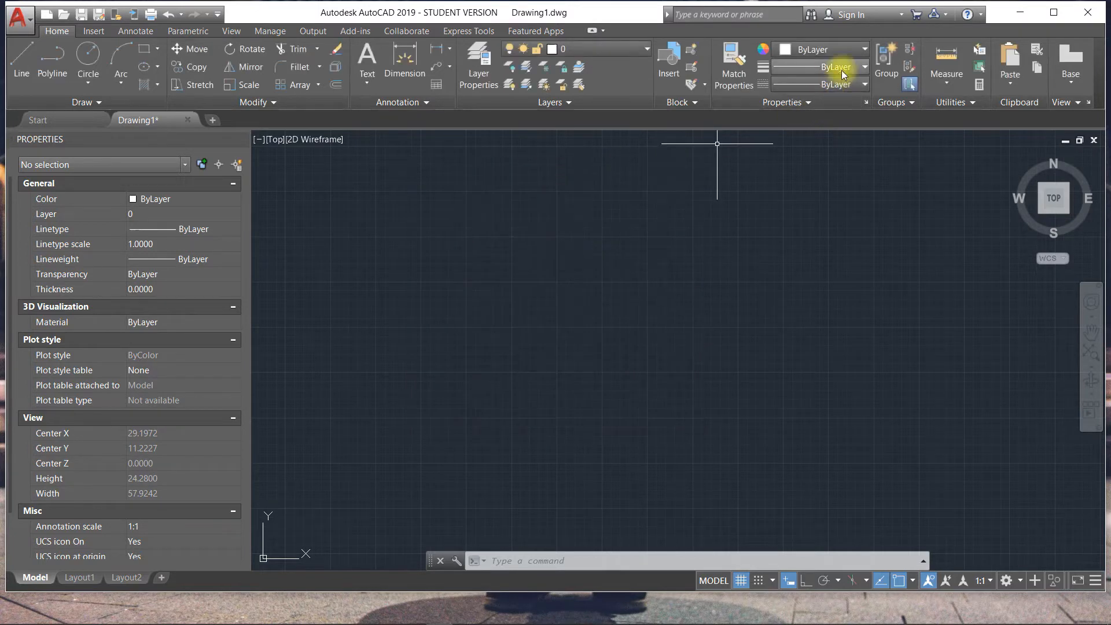
left_click(810, 49)
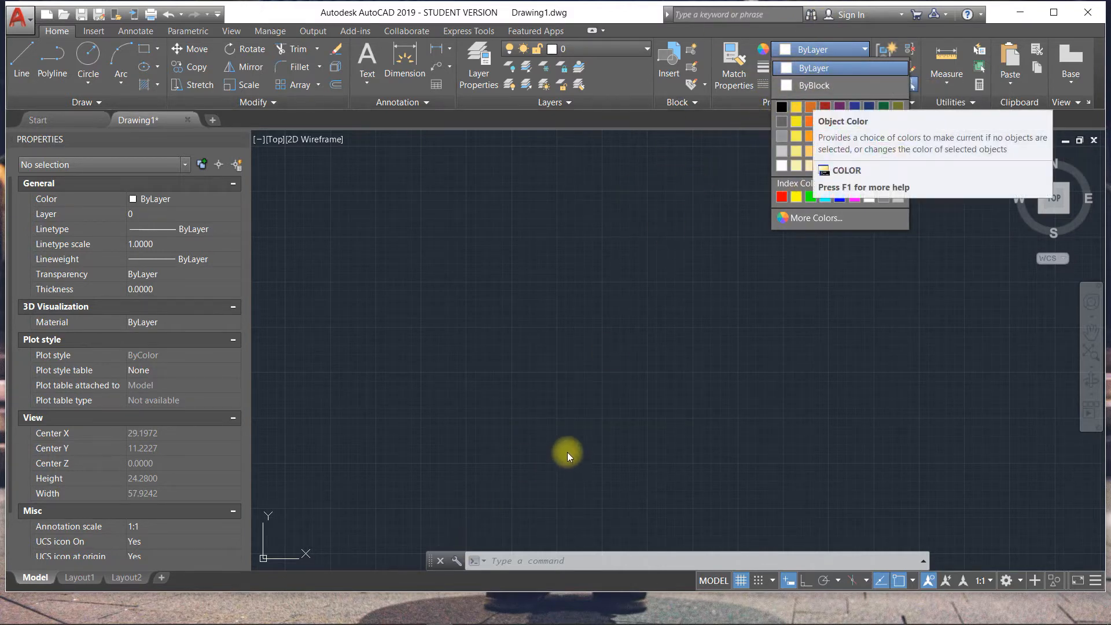
left_click(485, 352)
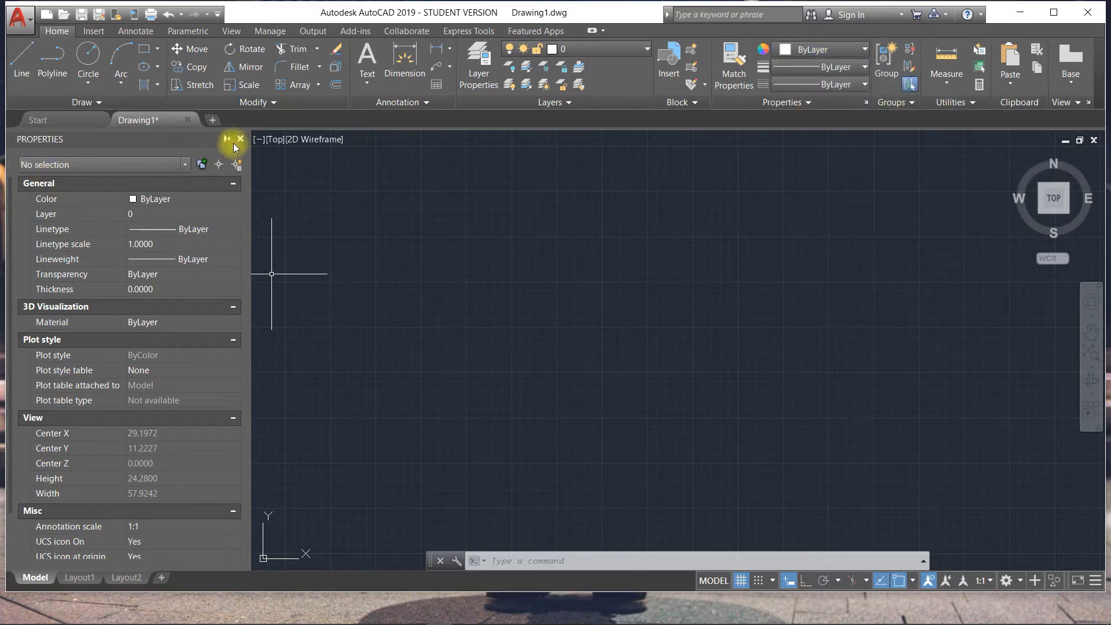
Close the Properties palette and look through the available object lineweights without choosing one.
left_click(238, 140)
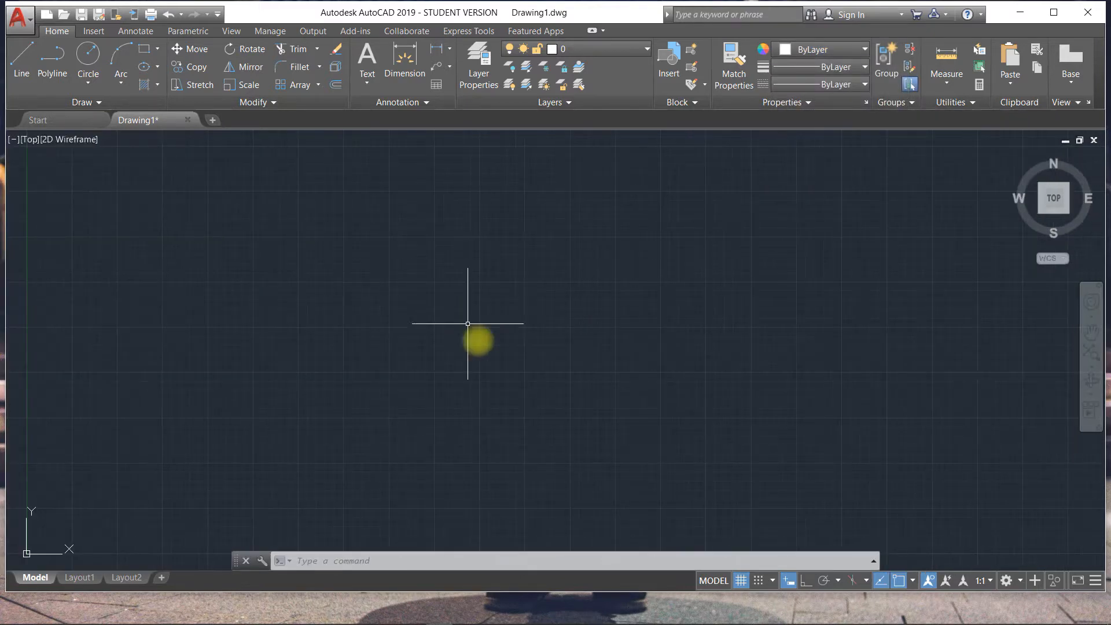
left_click(857, 67)
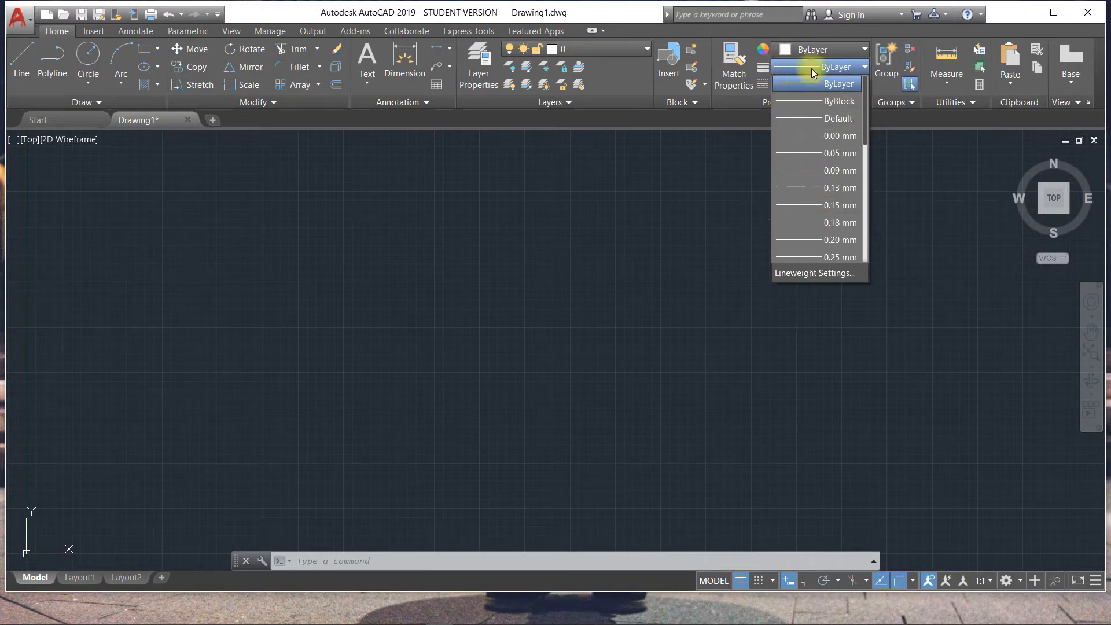
left_click(851, 67)
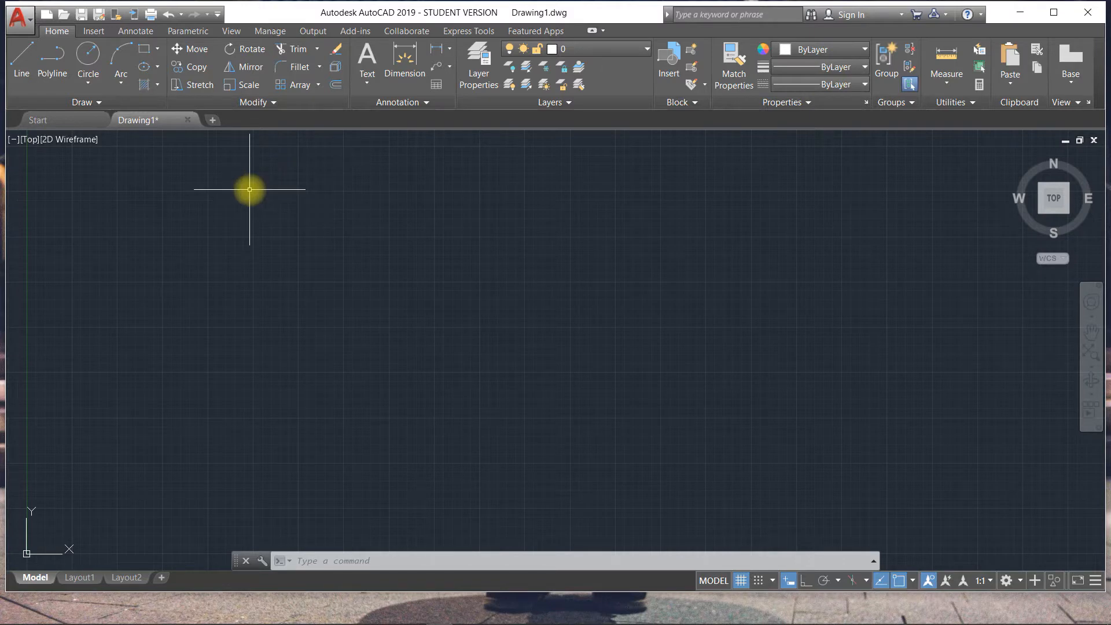
Open the Properties palette and draw a circle by centre and radius in the middle of the drawing area.
key("ctrl+1")
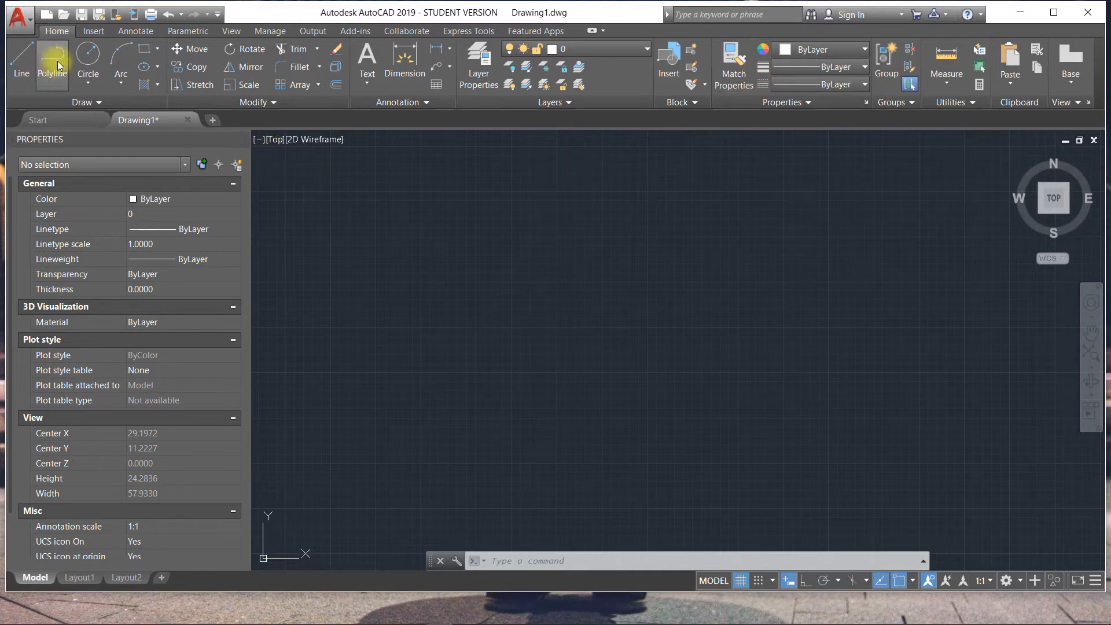
left_click(23, 58)
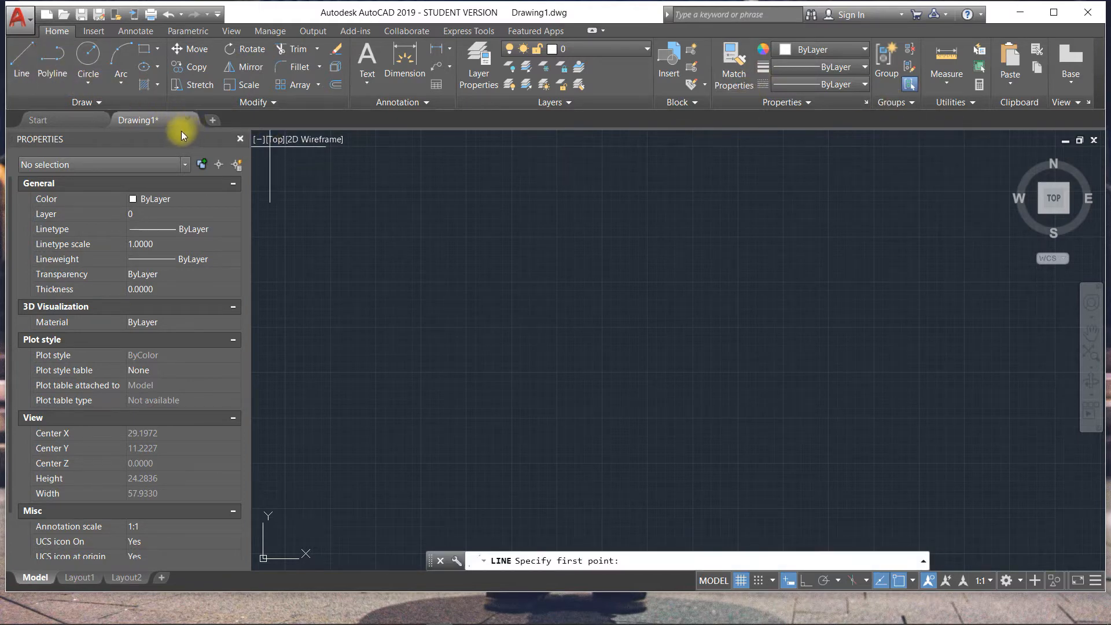
key("Escape")
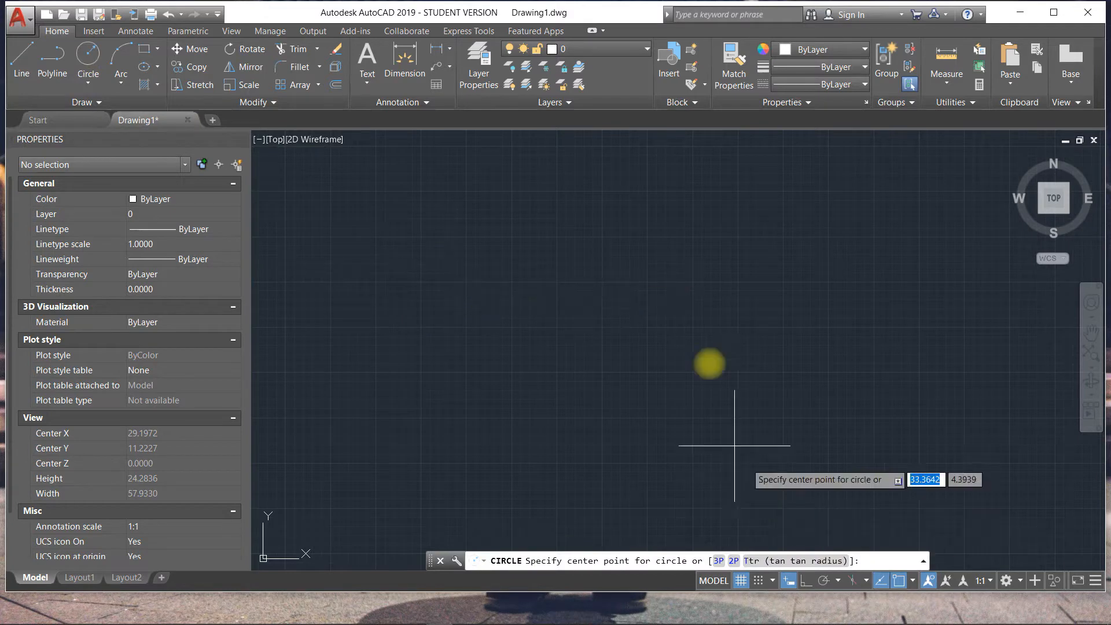
left_click(560, 315)
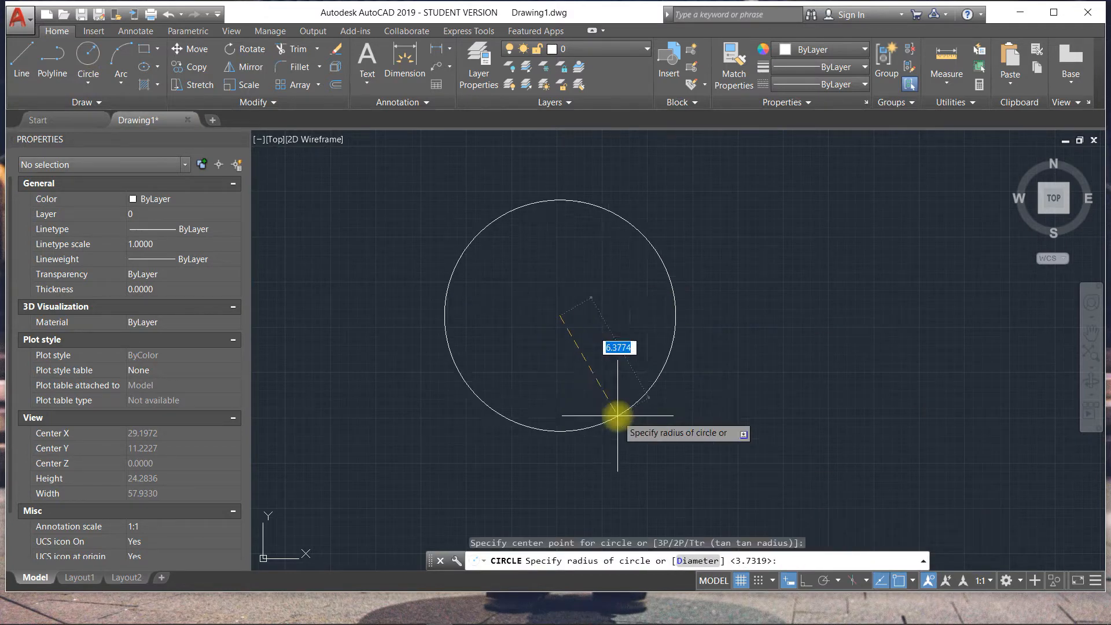
left_click(622, 386)
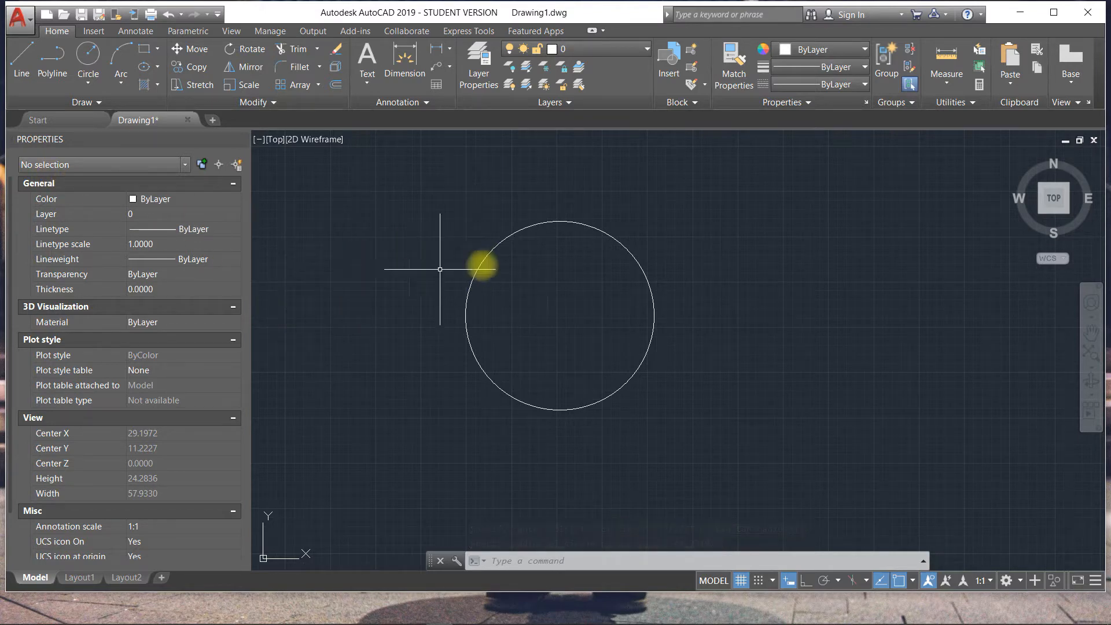
Select the circle to examine its general and geometry properties, and clear the selection.
left_click(525, 228)
left_click(522, 225)
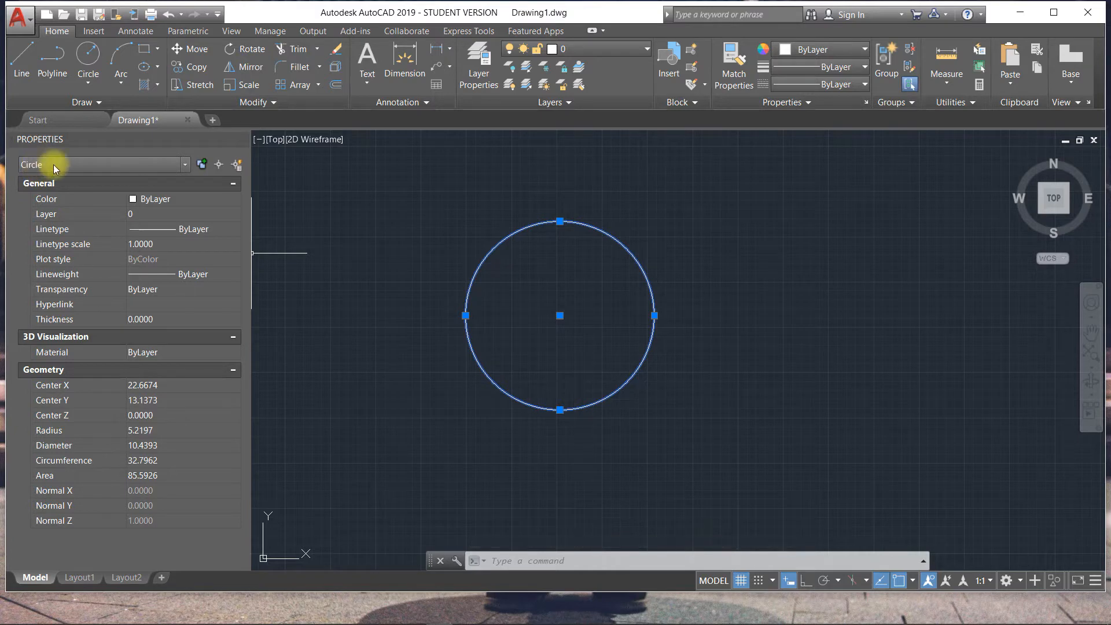
left_click(573, 305)
key("Escape")
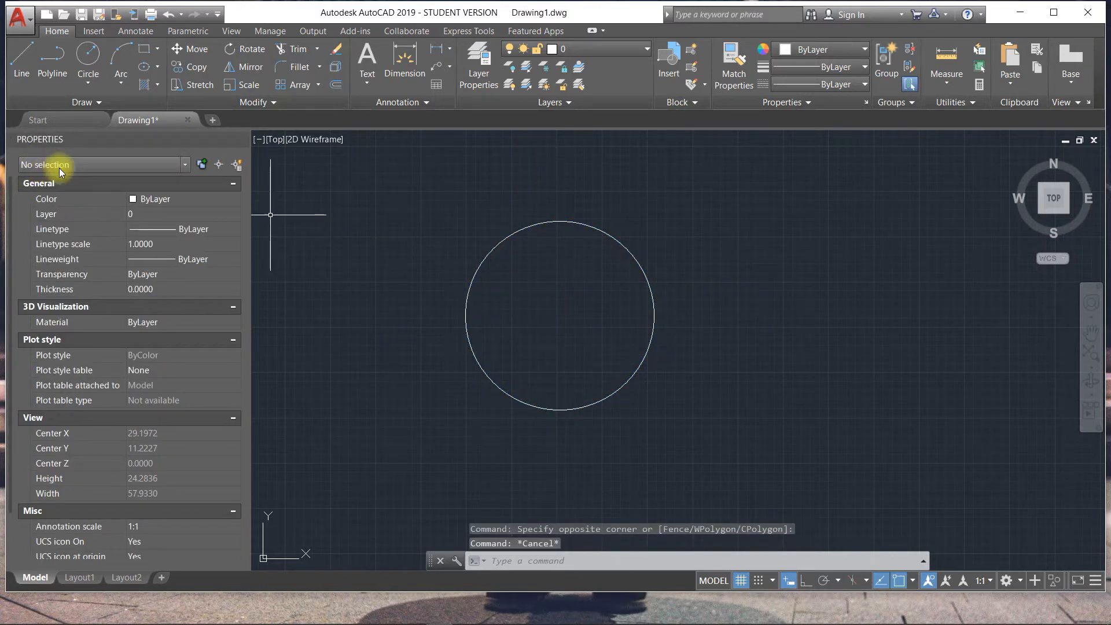
Select the circle, look through its basic color choices, and set its color to 248,215,49.
left_click(666, 330)
left_click(611, 310)
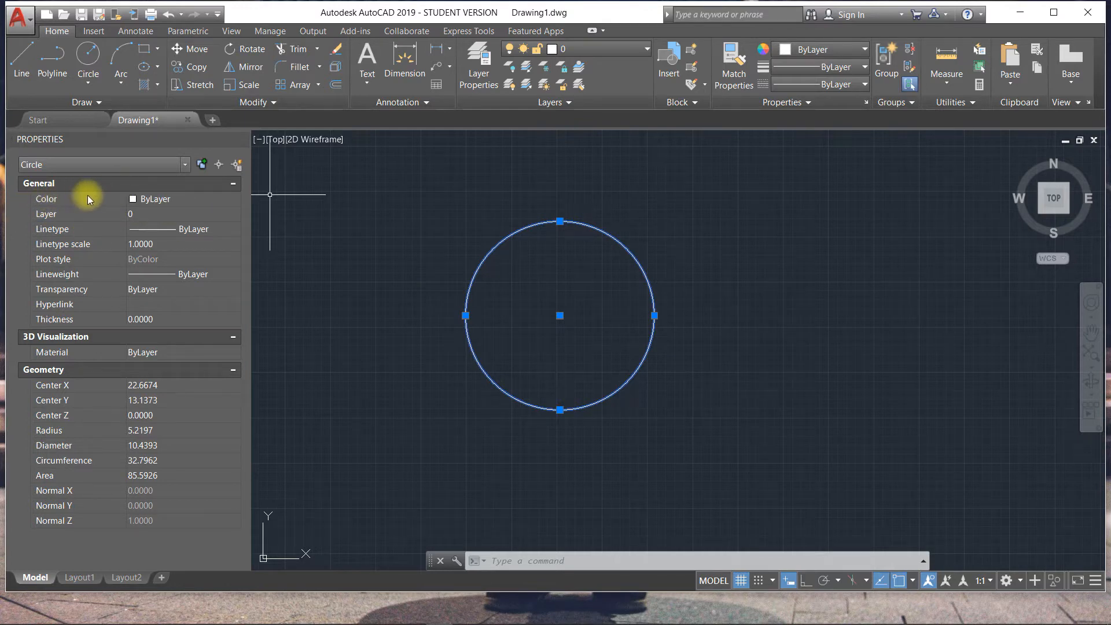
left_click(165, 198)
left_click(231, 199)
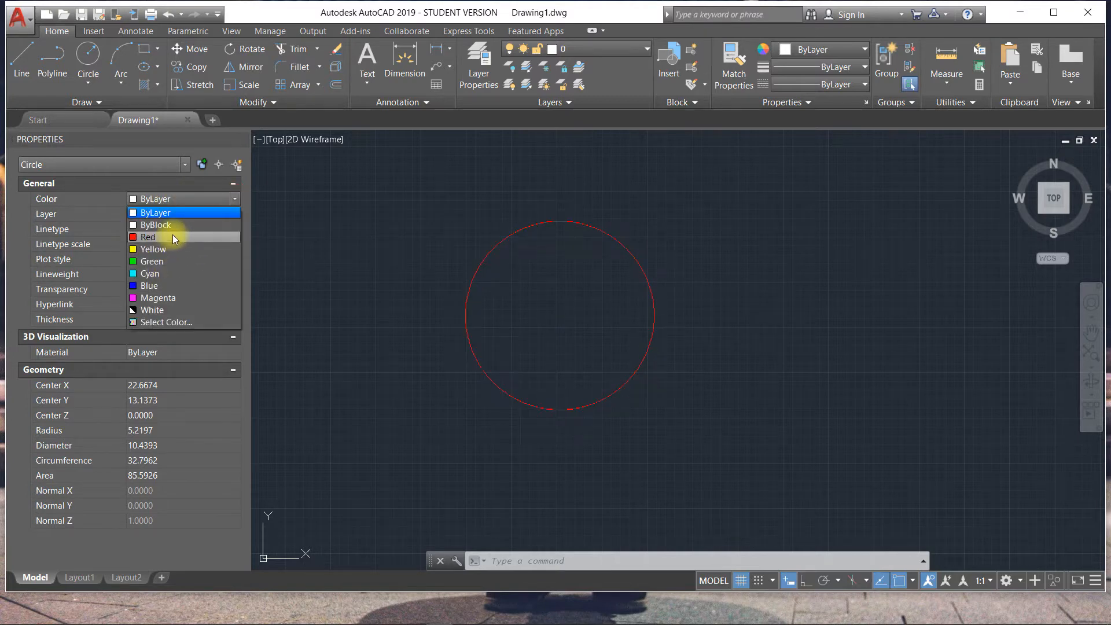
left_click(234, 200)
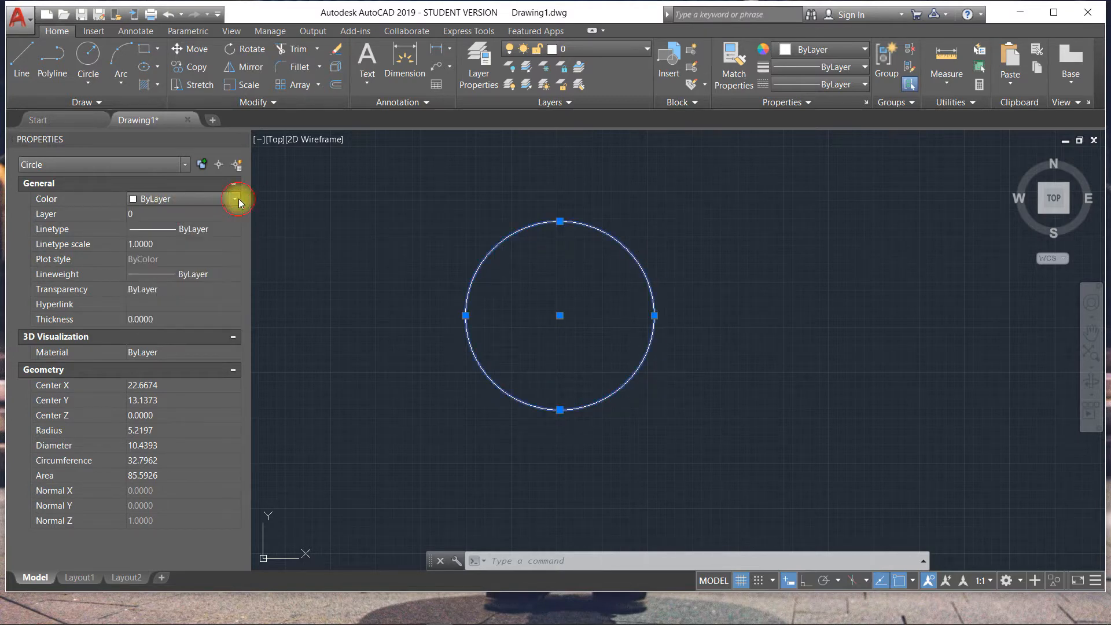
left_click(845, 48)
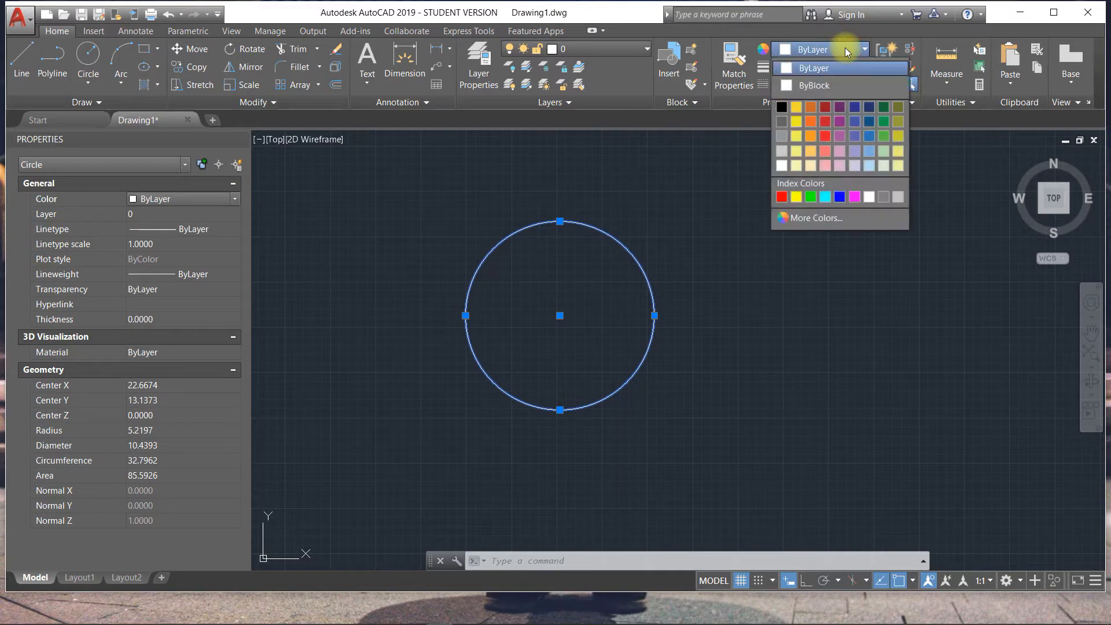
left_click(796, 108)
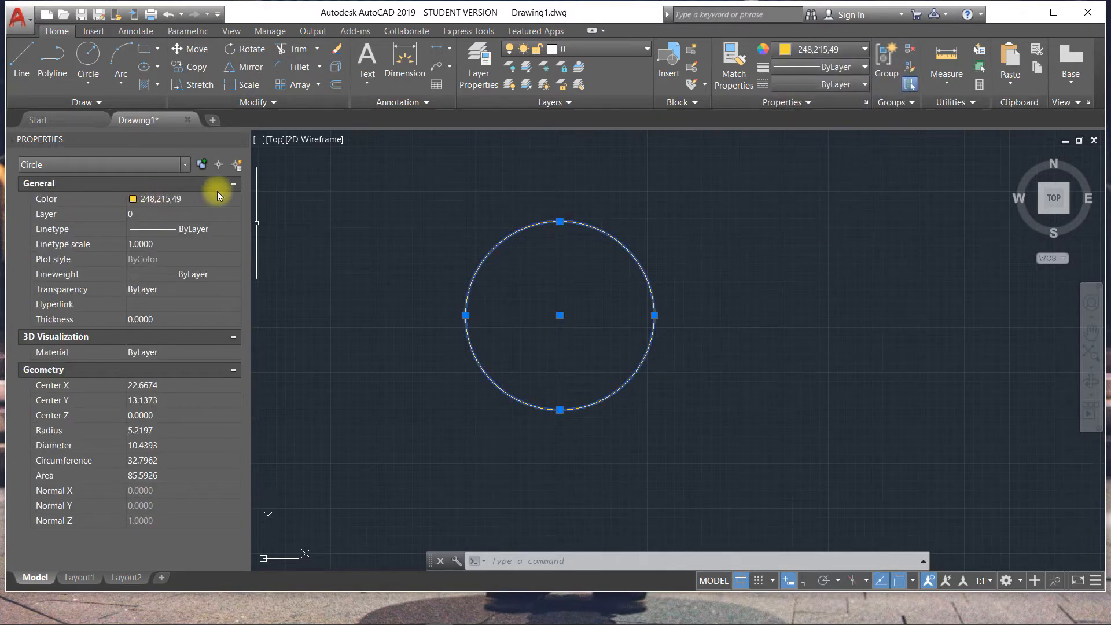
Change the circle's color to Yellow from the second Index Color palette.
left_click(850, 50)
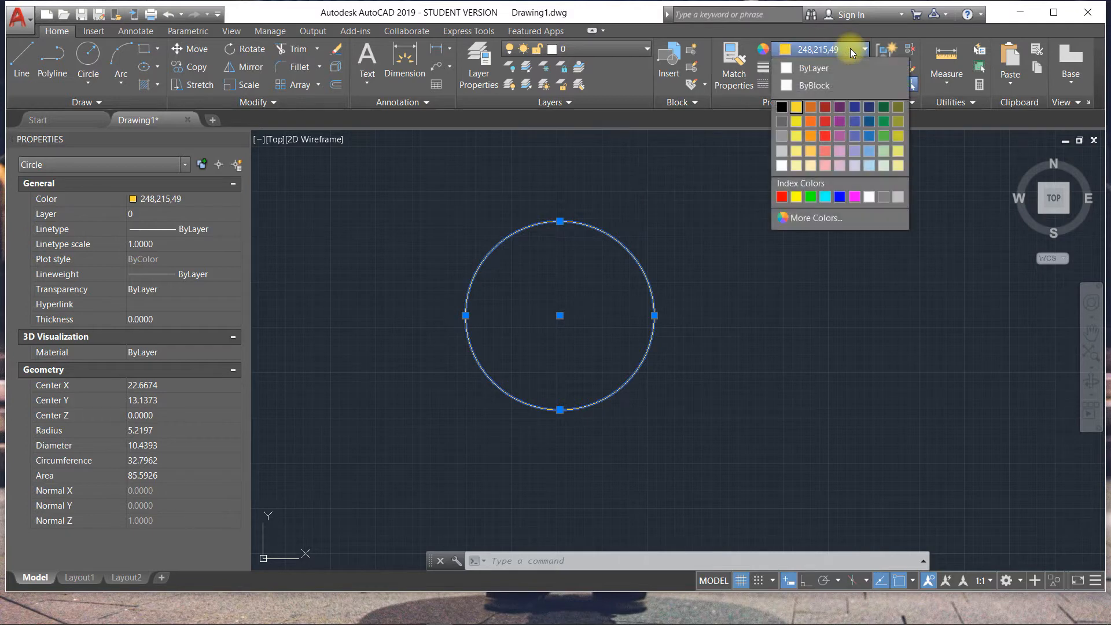
left_click(787, 219)
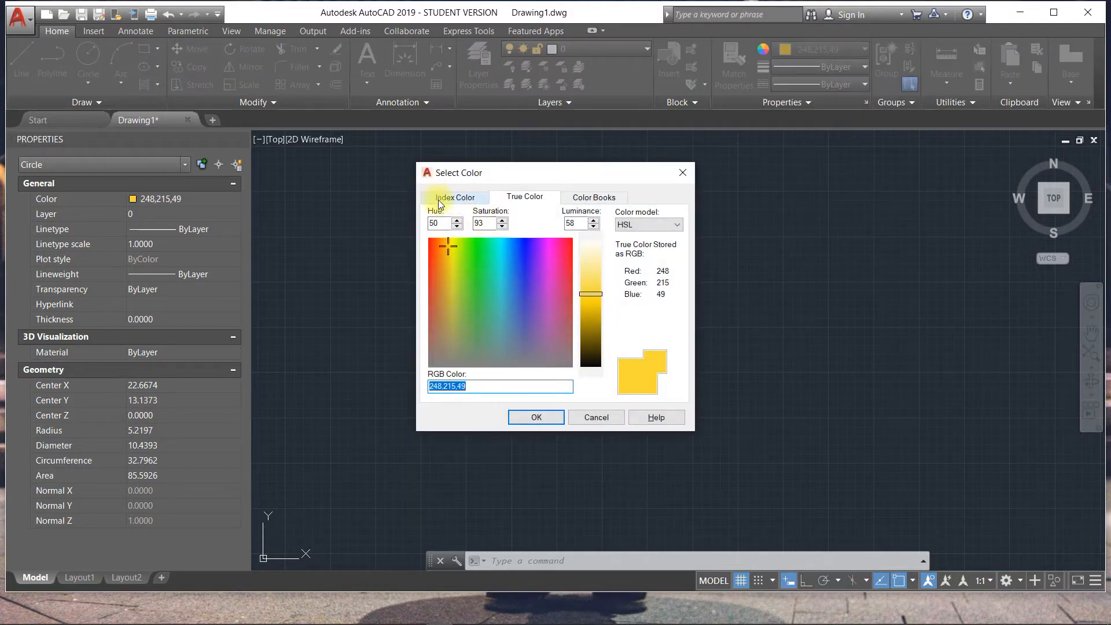
left_click(439, 199)
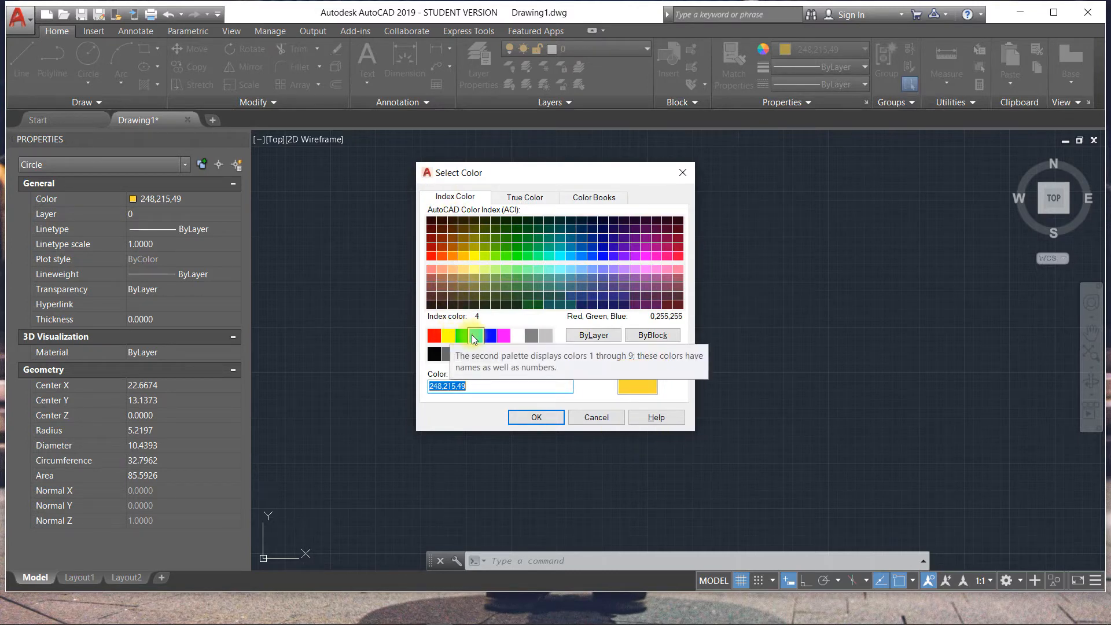
left_click(450, 335)
left_click(538, 417)
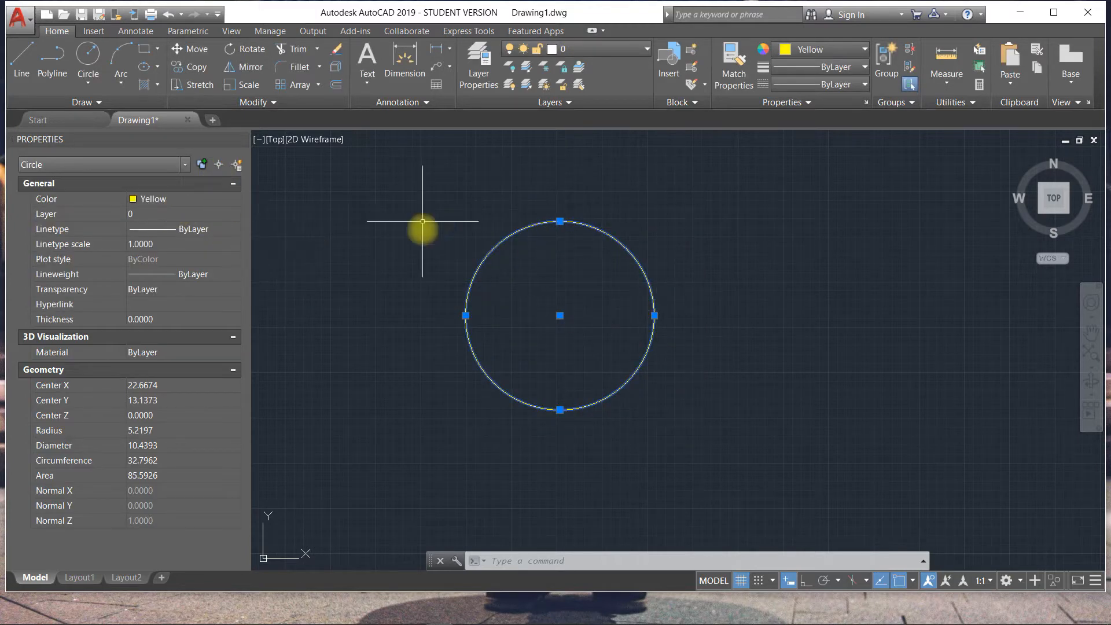
Set the circle's color to 241,235,31, recheck its properties by reselecting it, and clear the selection.
left_click(818, 50)
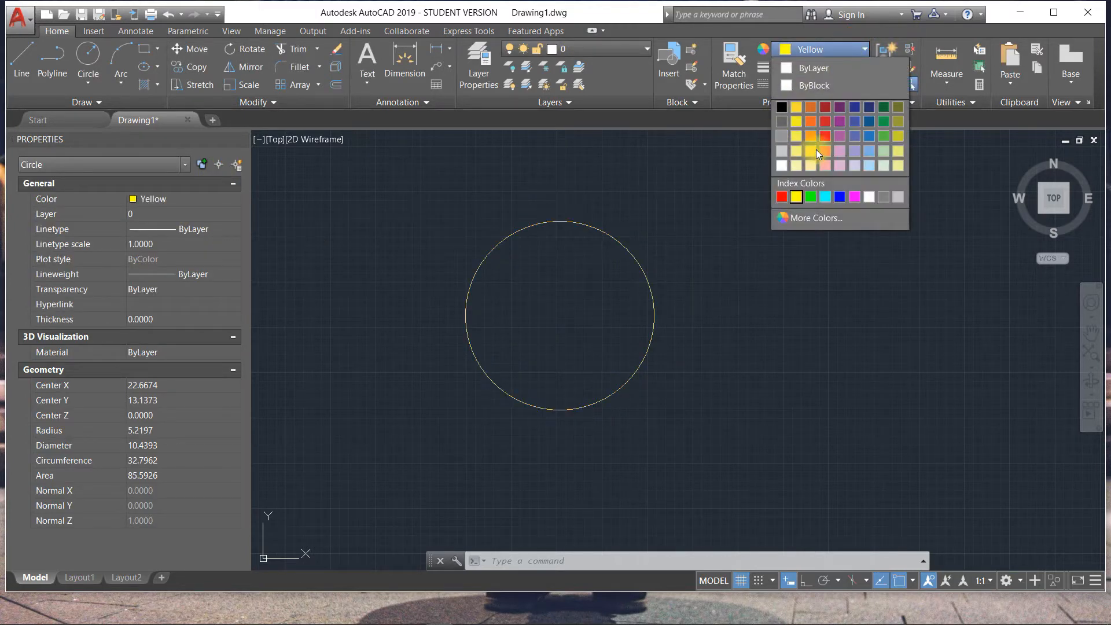
left_click(795, 121)
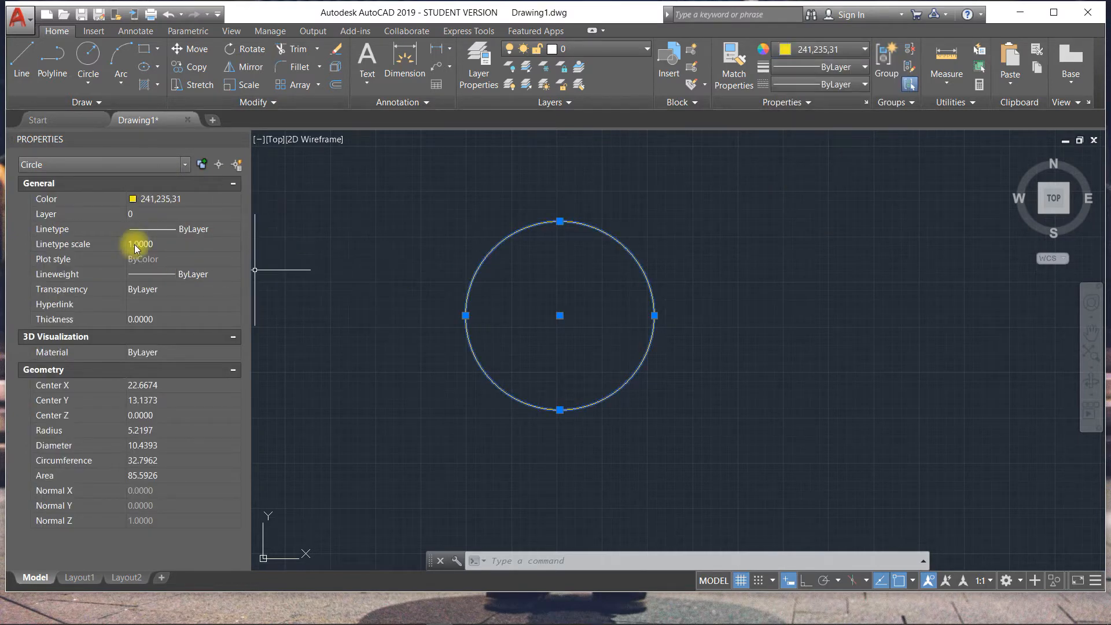
left_click(609, 273)
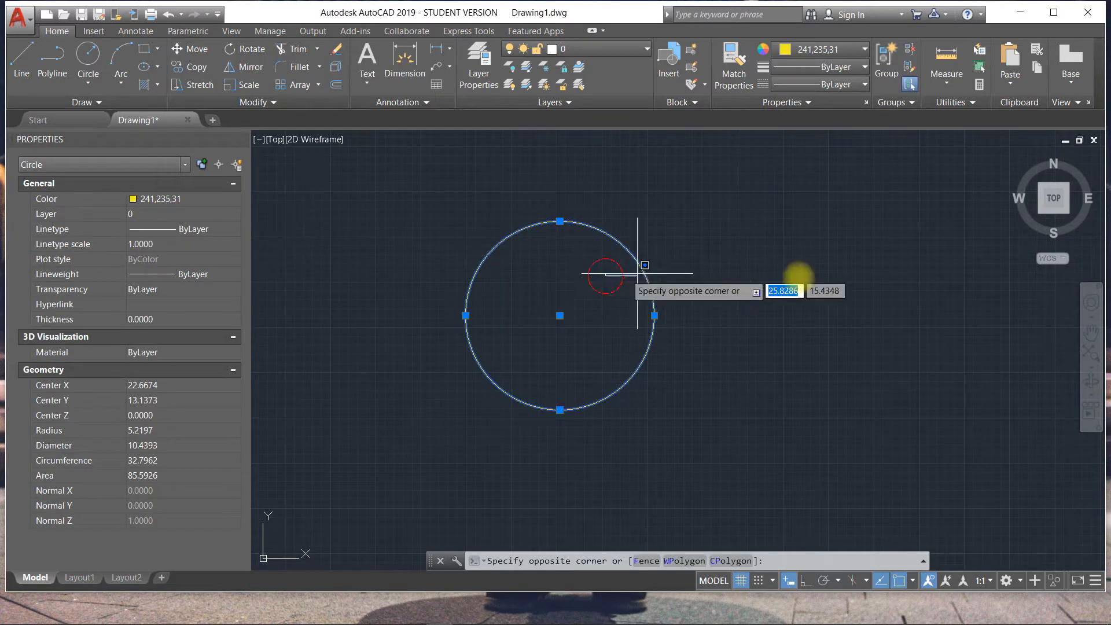
left_click(547, 351)
key("Escape")
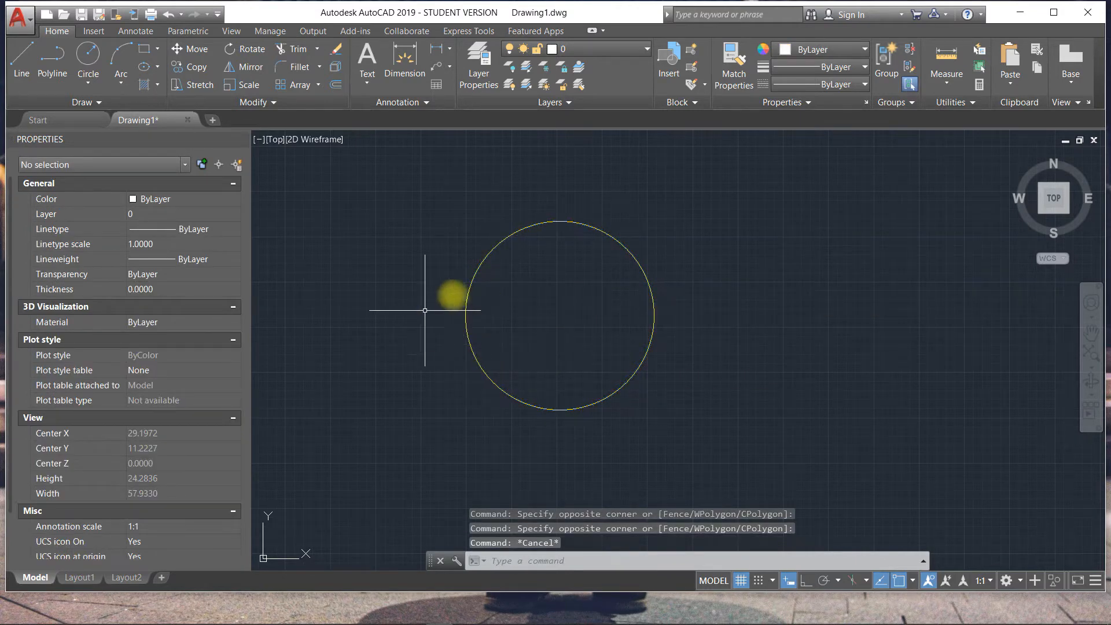
left_click(560, 223)
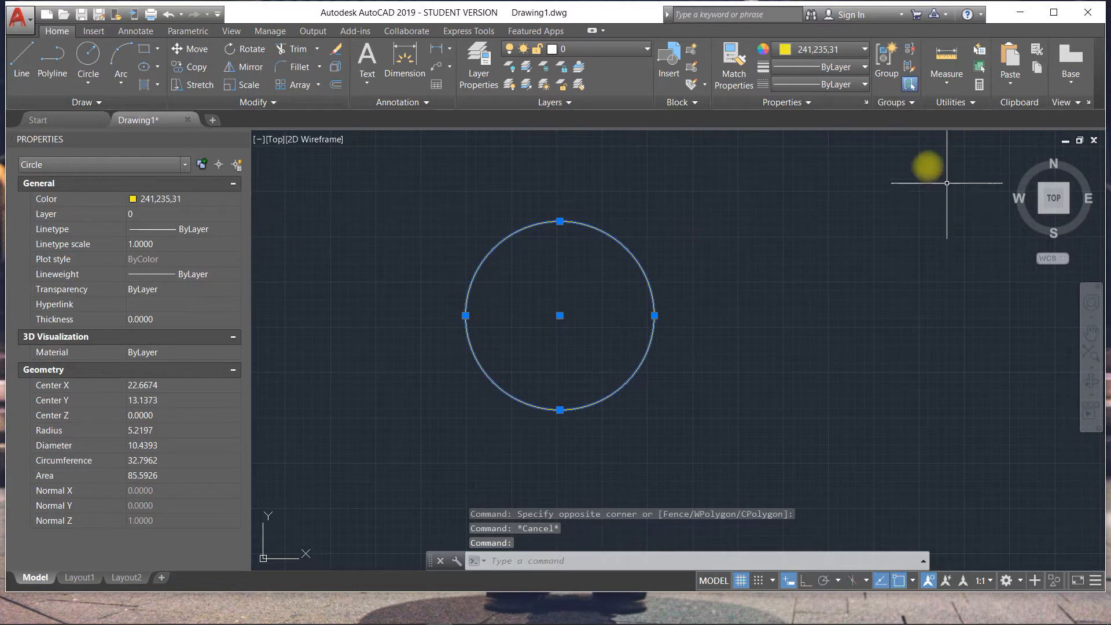
key("Escape")
Look through the available lineweights with nothing selected, keeping ByLayer as the current lineweight.
left_click(816, 66)
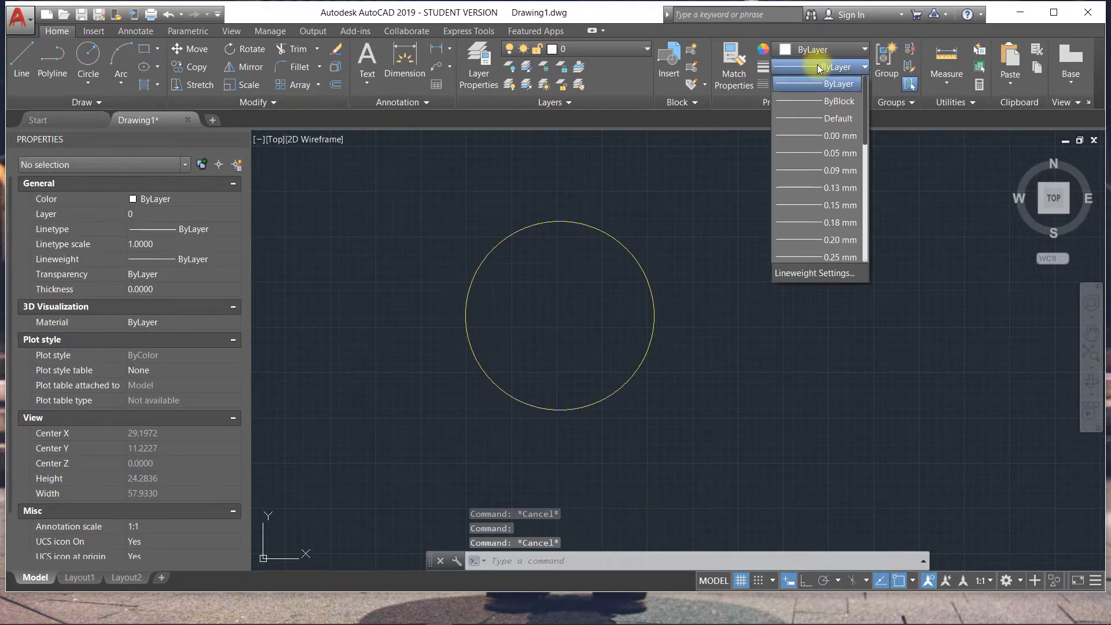
left_click(817, 65)
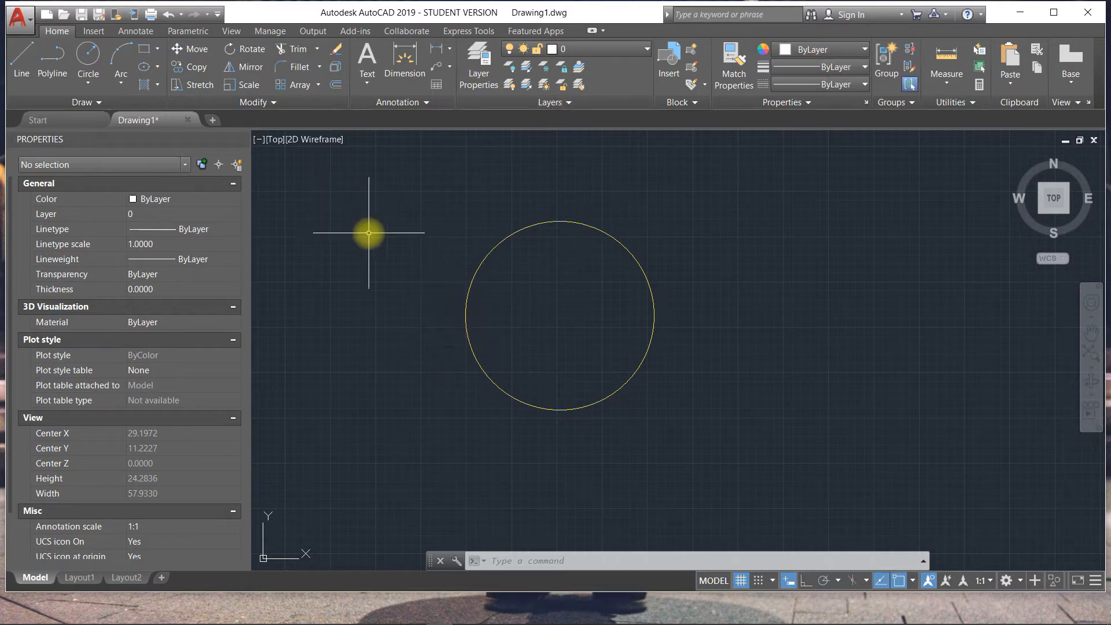
left_click(804, 66)
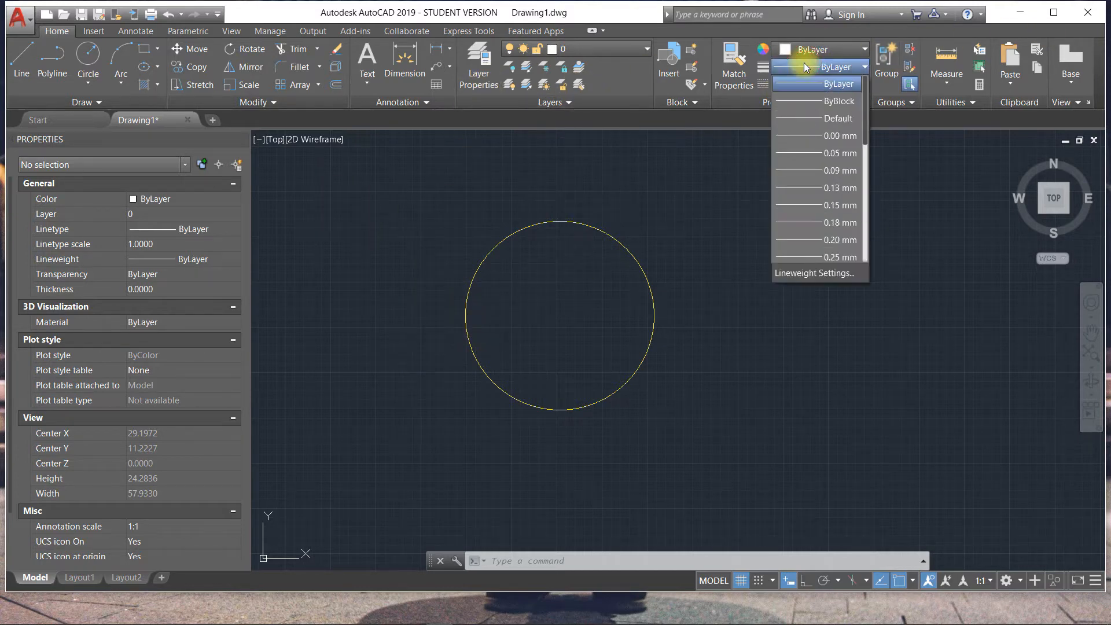
left_click(831, 84)
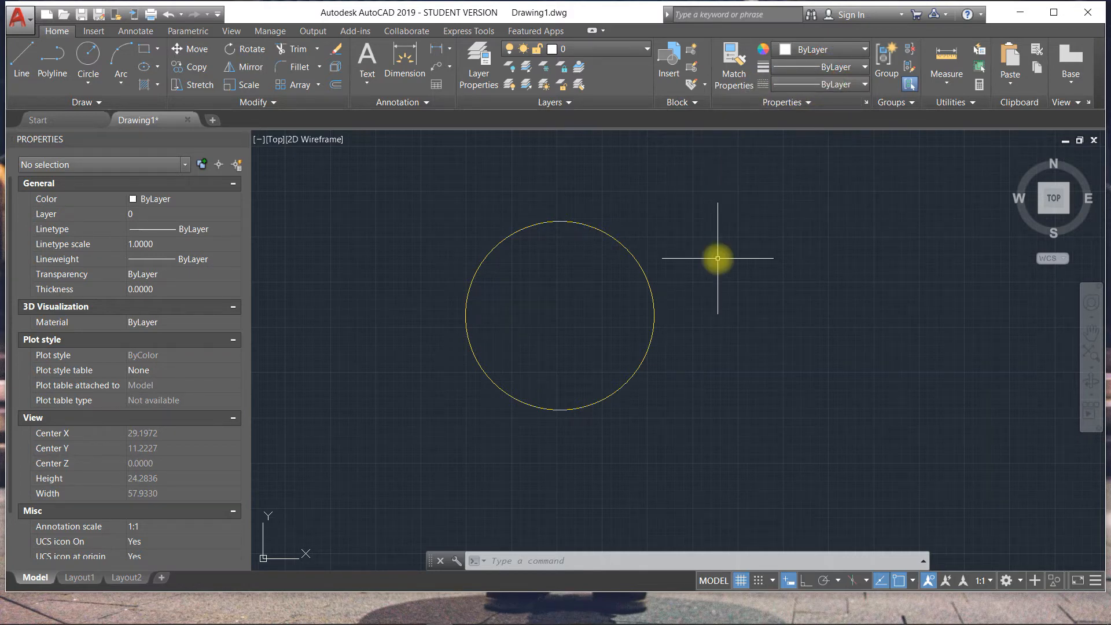
Examine the used and Xref-dependent linetype filters in the Linetype Manager, return to Show all linetypes, and close it.
type("LT")
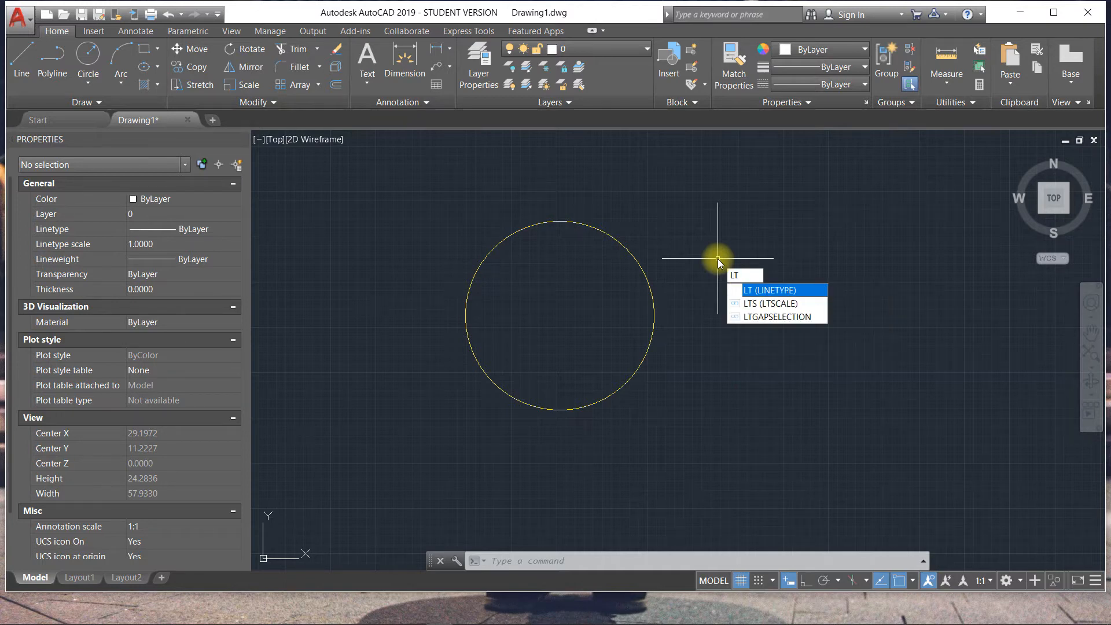
key("Return")
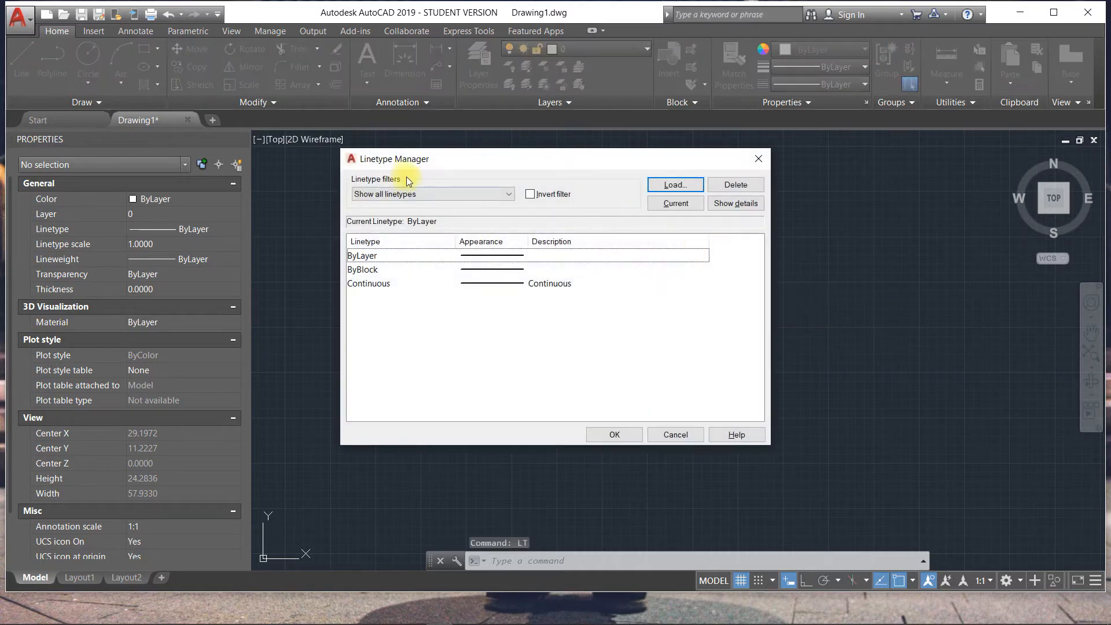
left_click_drag(580, 160, 606, 180)
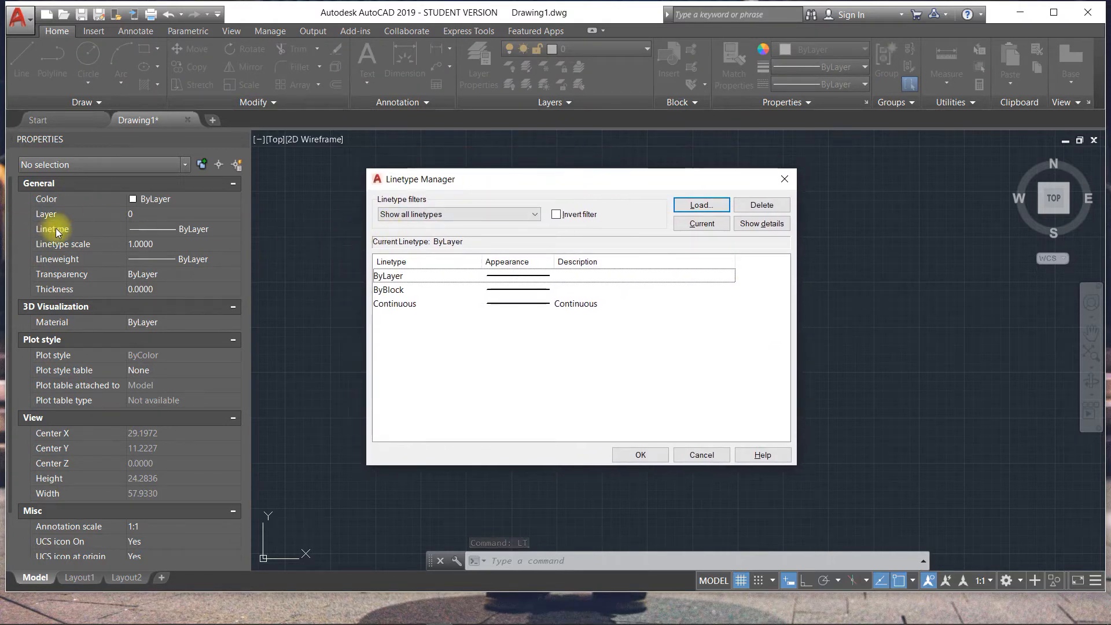
left_click(442, 215)
left_click(437, 214)
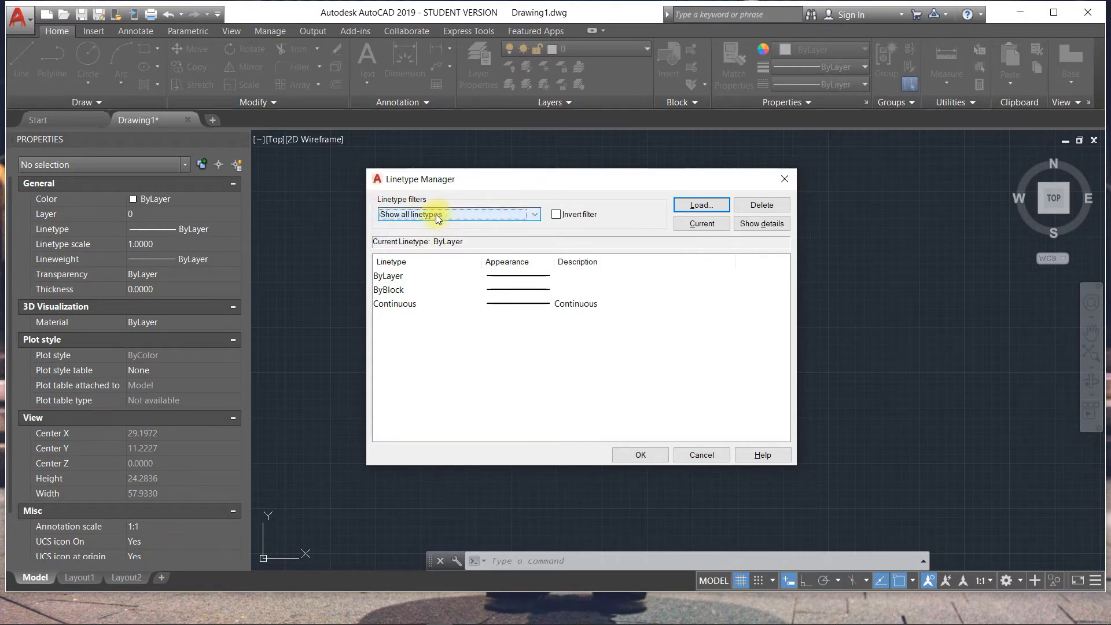
left_click(434, 213)
left_click(431, 237)
left_click(442, 215)
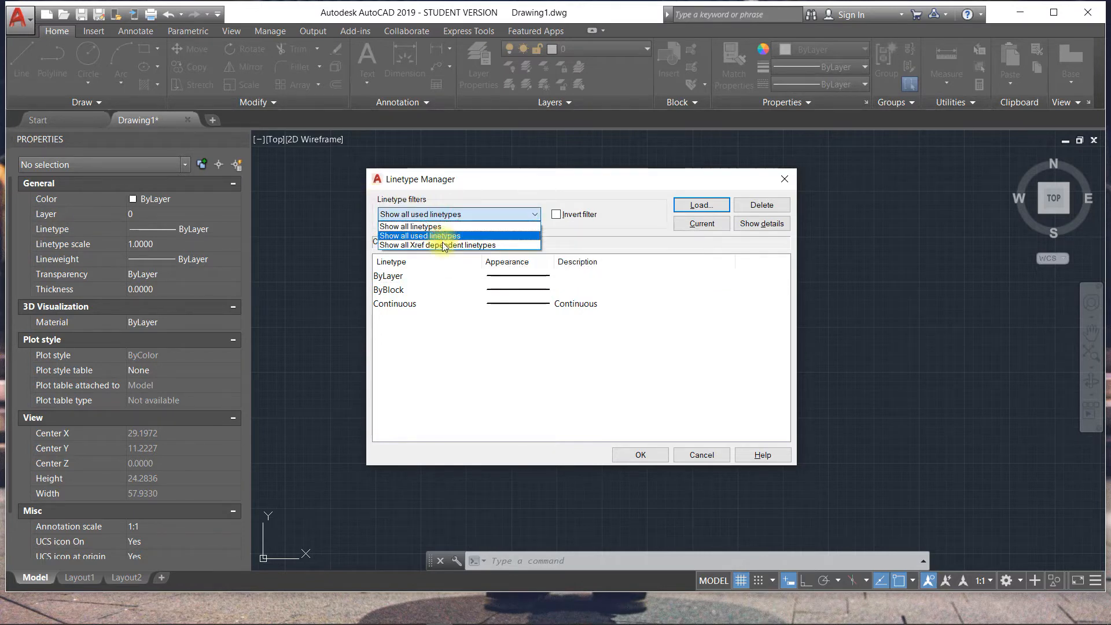
left_click(435, 245)
left_click(463, 217)
left_click(459, 225)
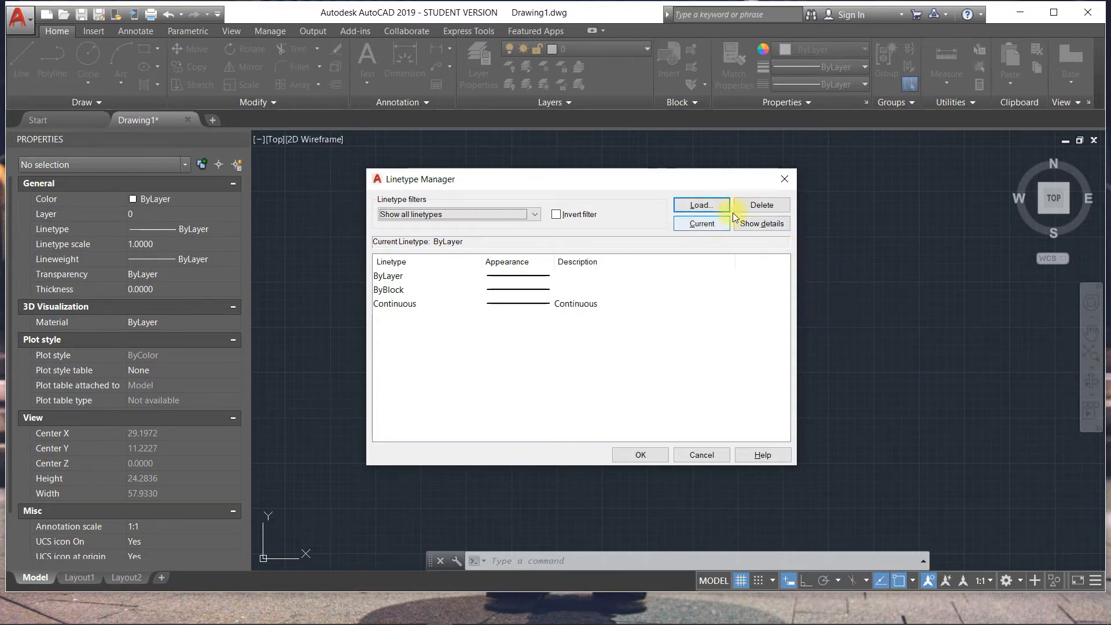
left_click(777, 180)
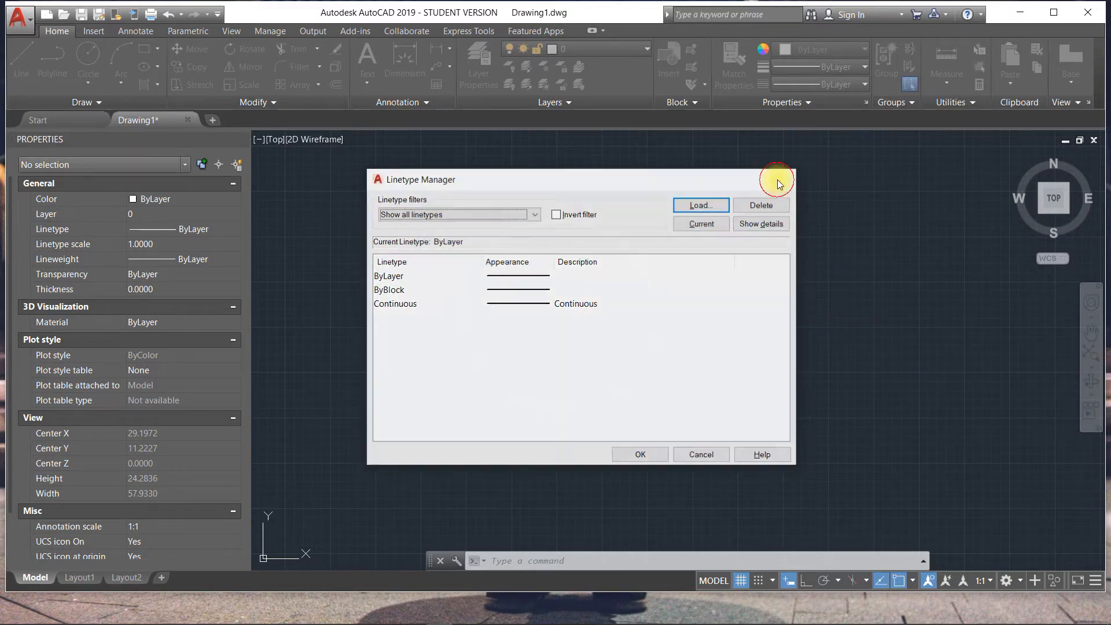
Reopen the Linetype Manager and choose acadiso as the file to load linetypes from.
key("space")
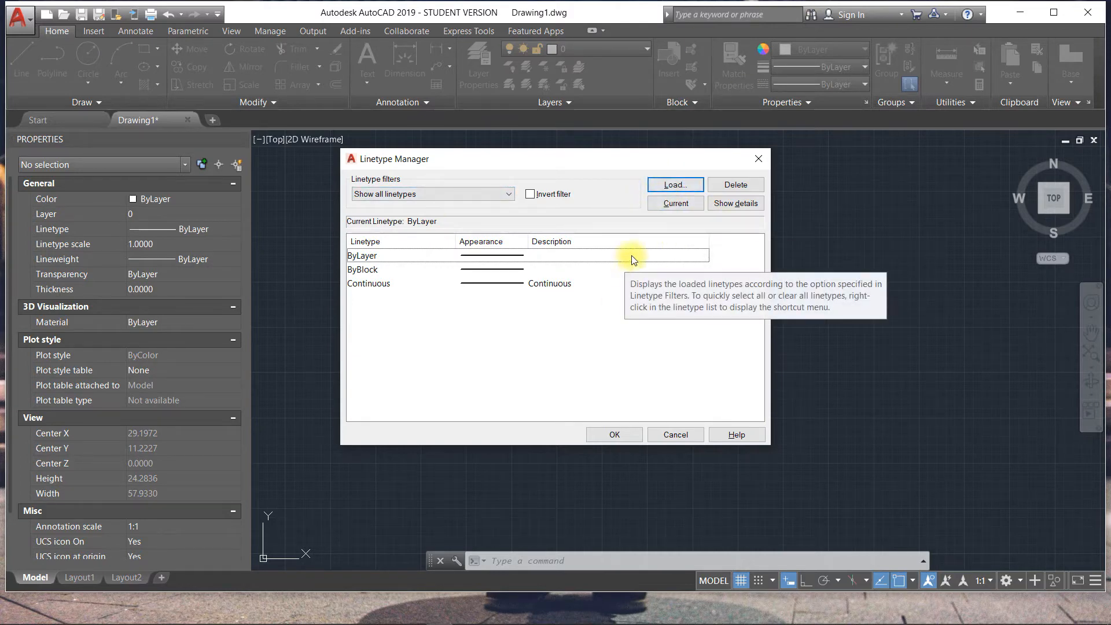
left_click(665, 184)
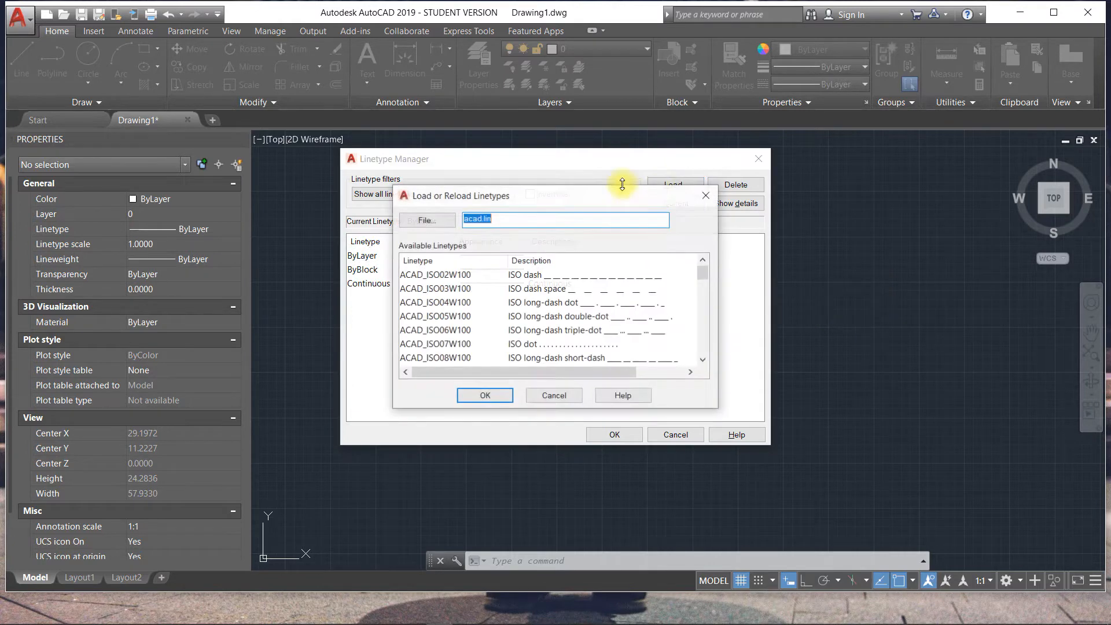
left_click(426, 223)
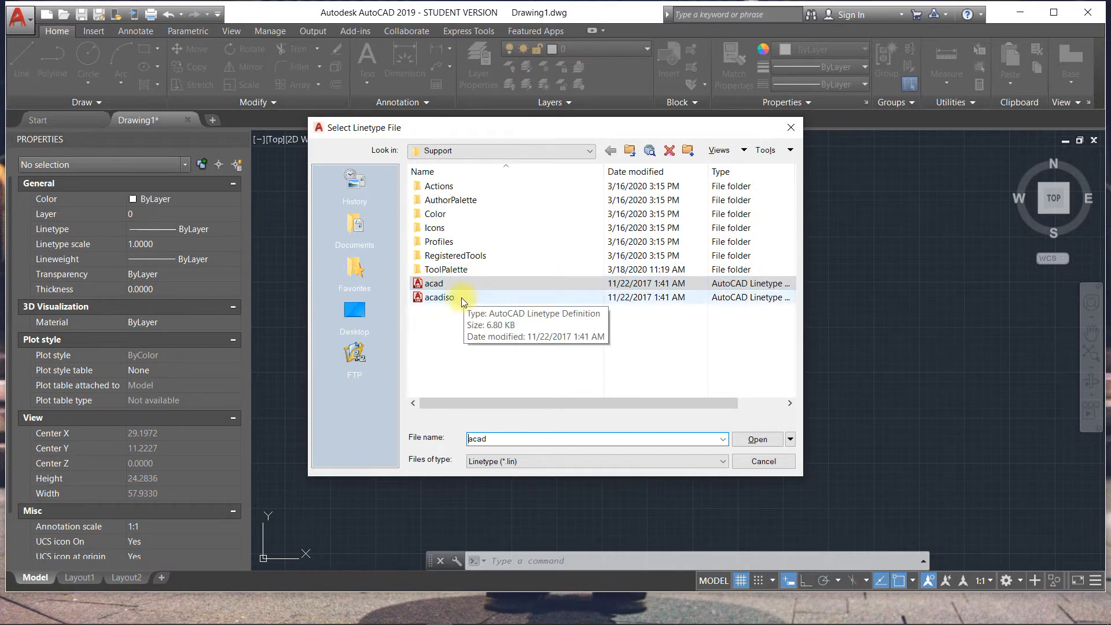
left_click(791, 126)
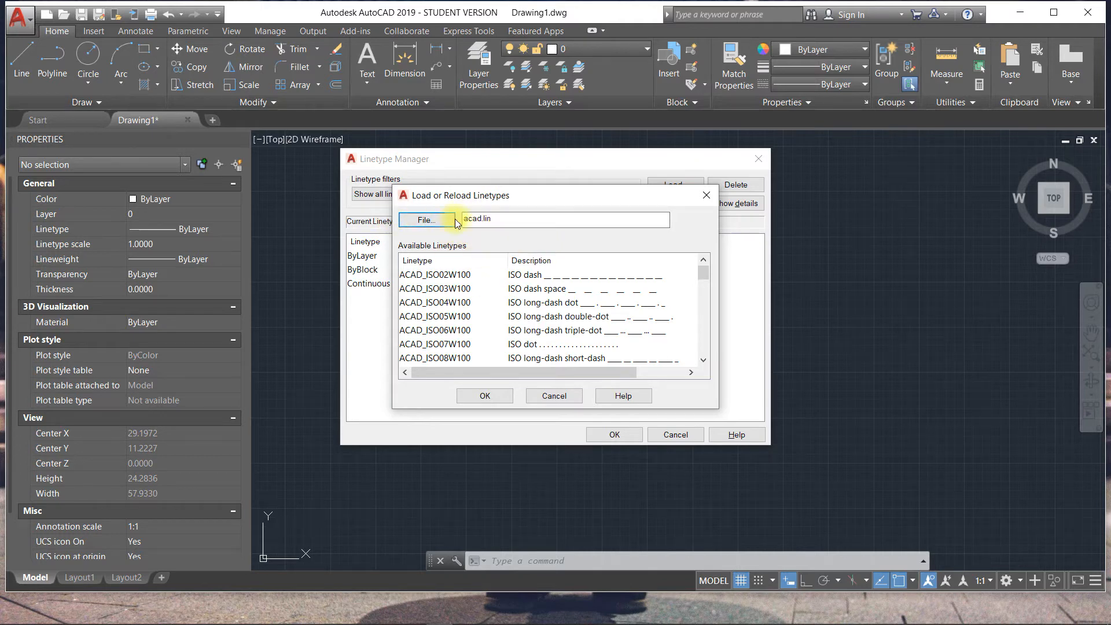
left_click(431, 222)
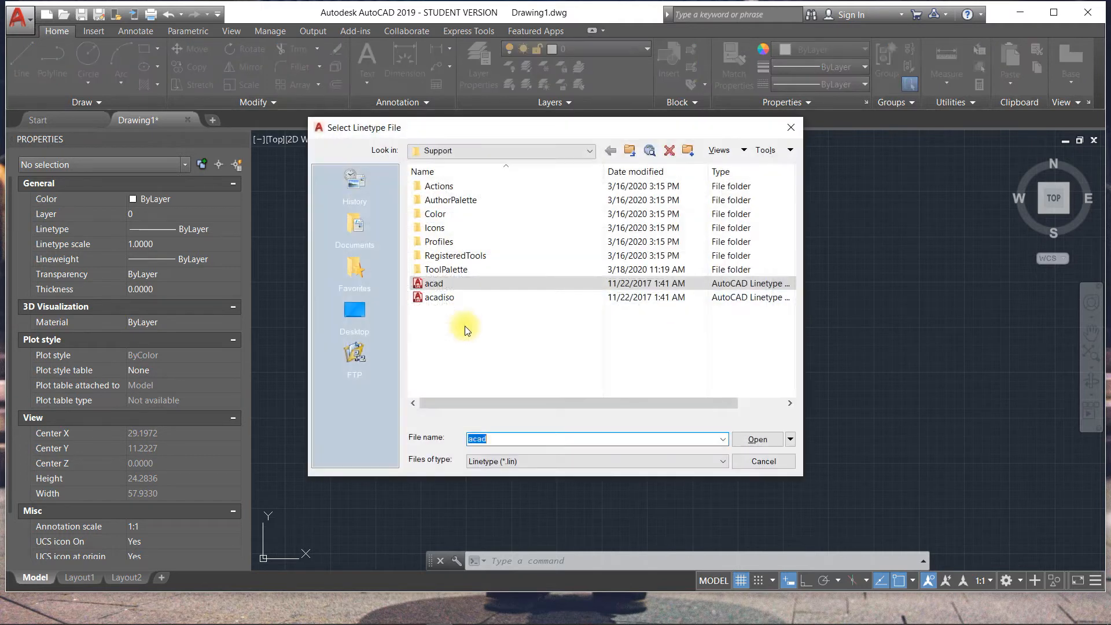
left_click(462, 301)
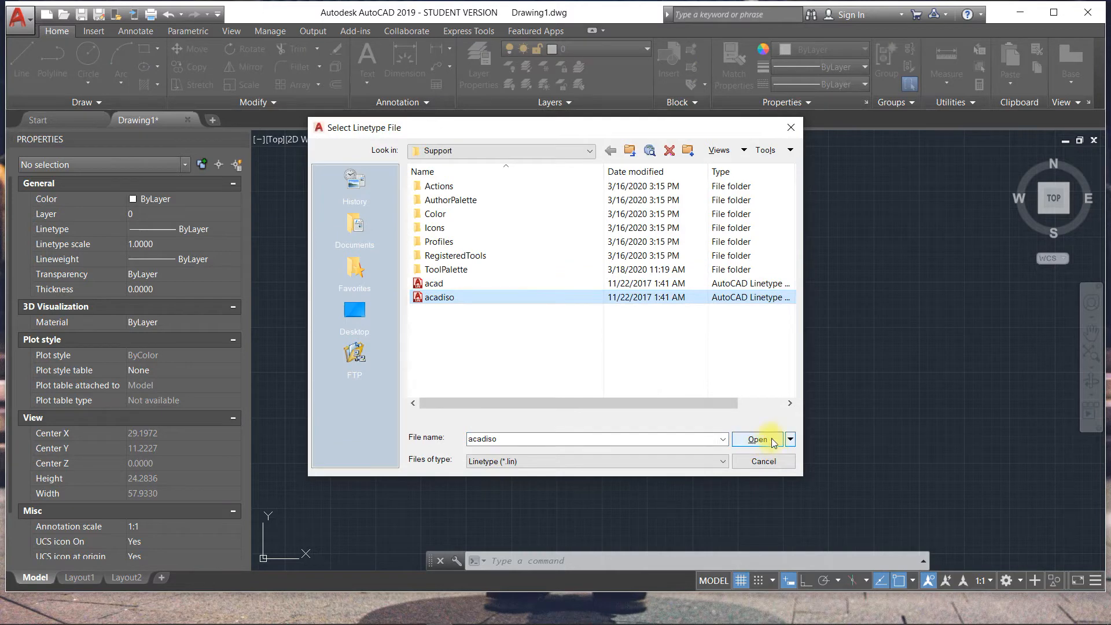
left_click(757, 441)
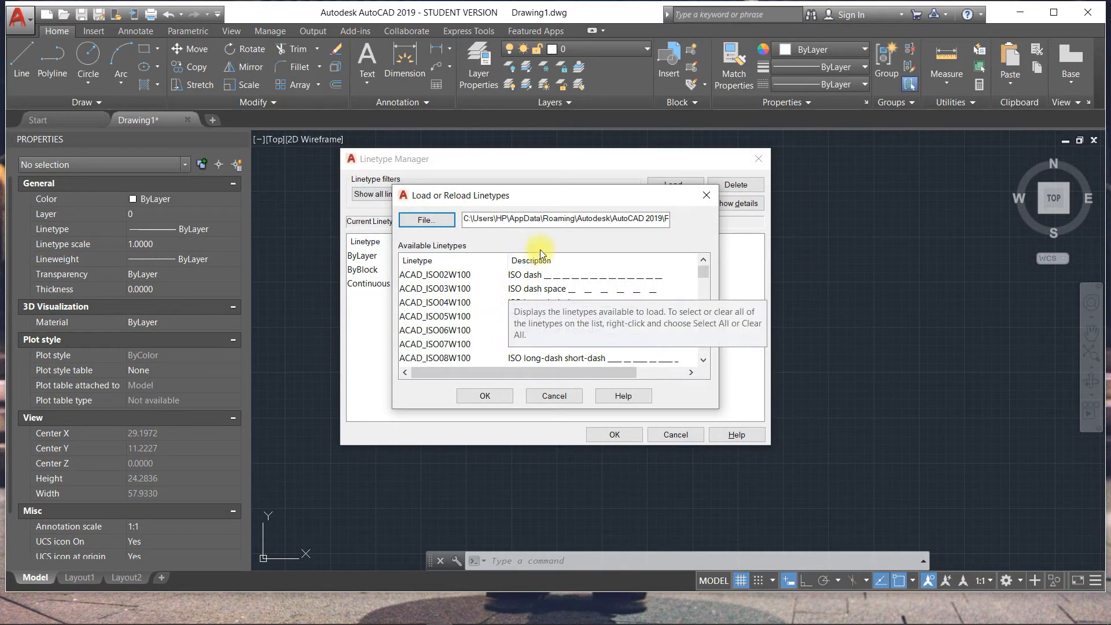
Choose acad as the source linetype file and recheck the file choice after reopening the dialog for loading linetypes.
left_click(405, 219)
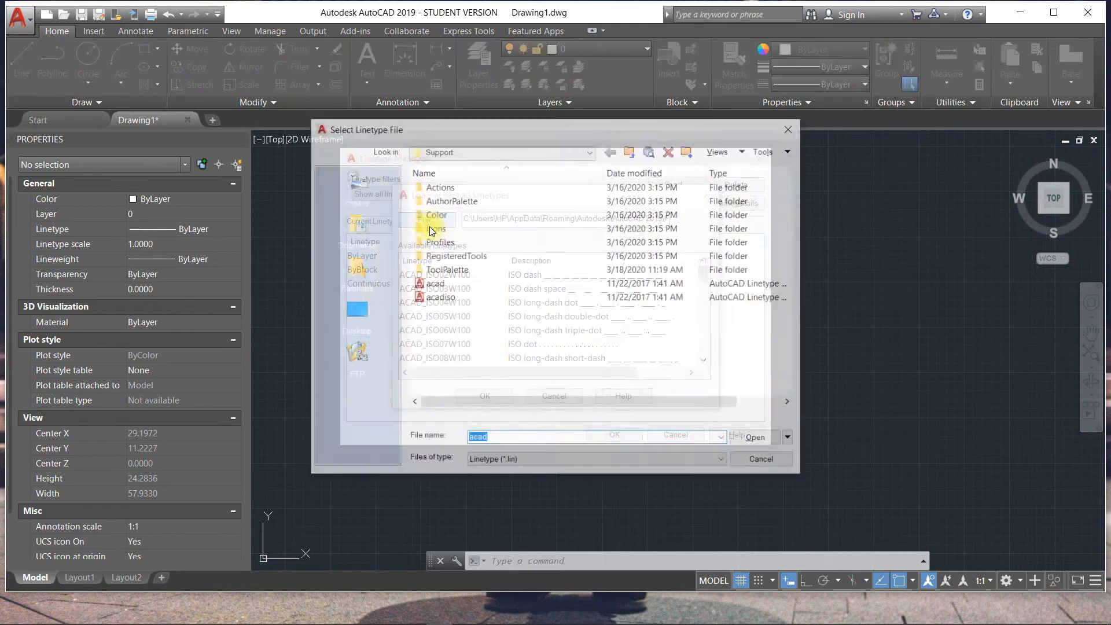
left_click(460, 284)
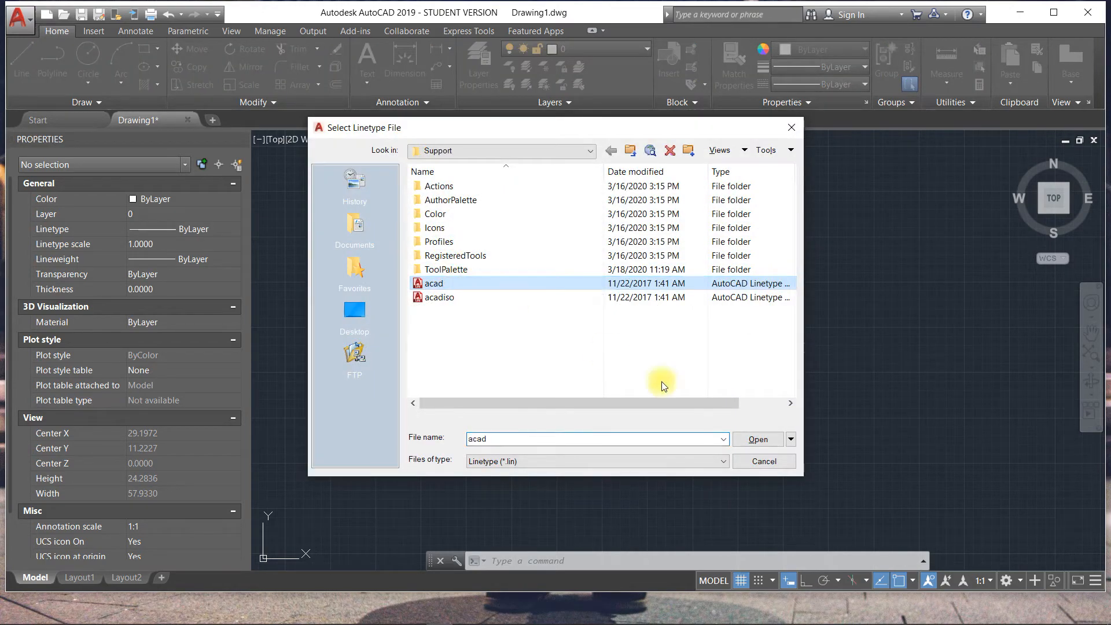
left_click(755, 438)
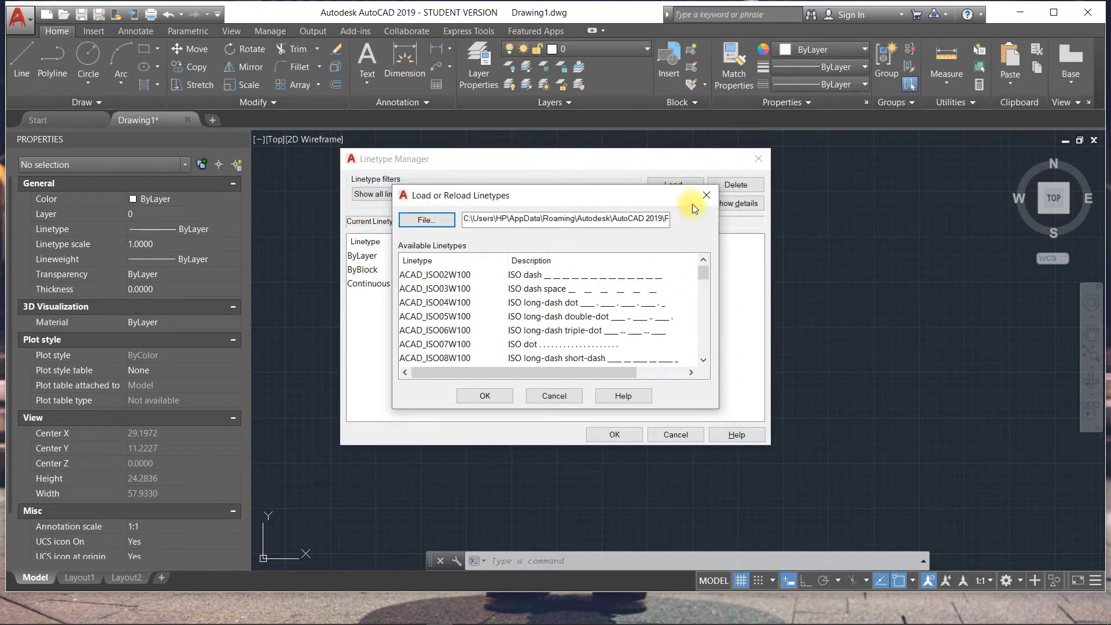
left_click(705, 194)
left_click(665, 185)
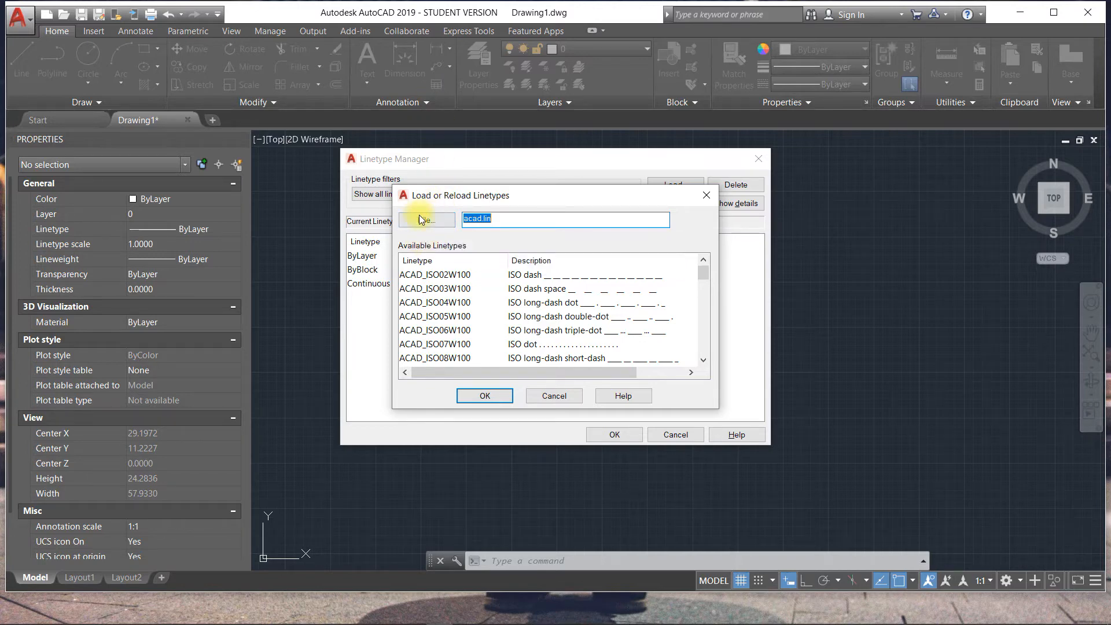
left_click(421, 219)
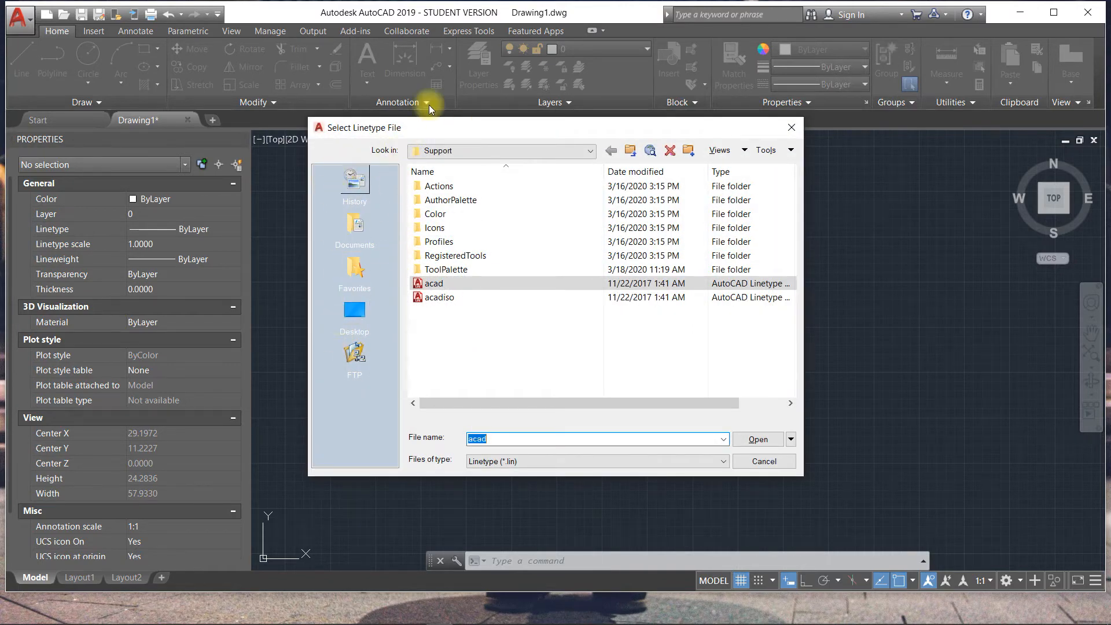
left_click(797, 128)
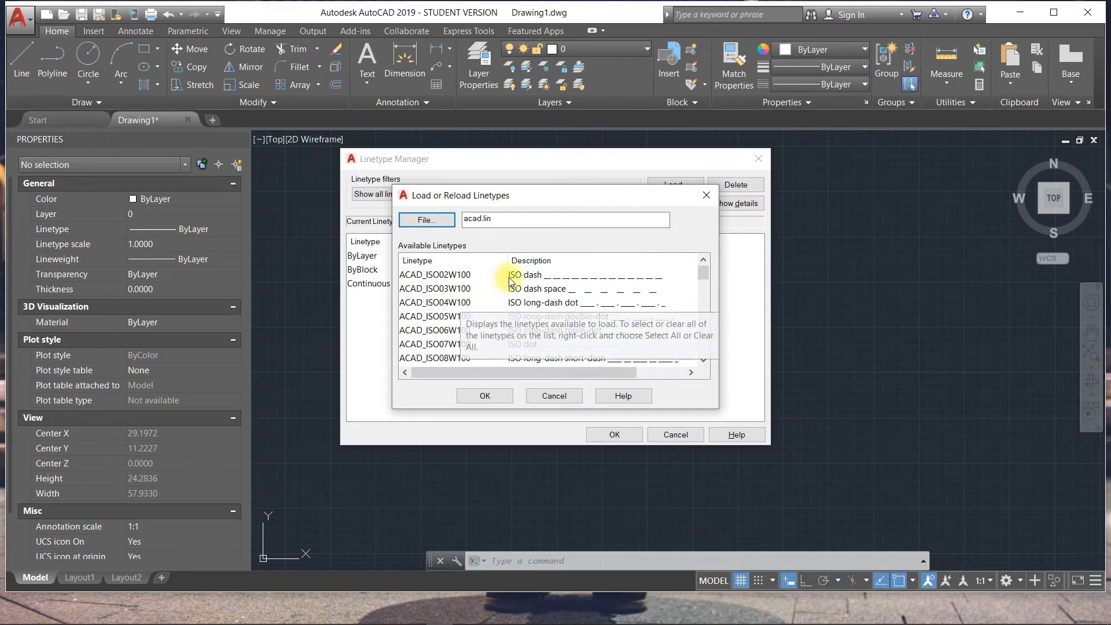
Examine the loadable linetypes in acad.lin, from the ISO patterns through the dash-dot and phantom variants to ZIGZAG.
left_click(462, 275)
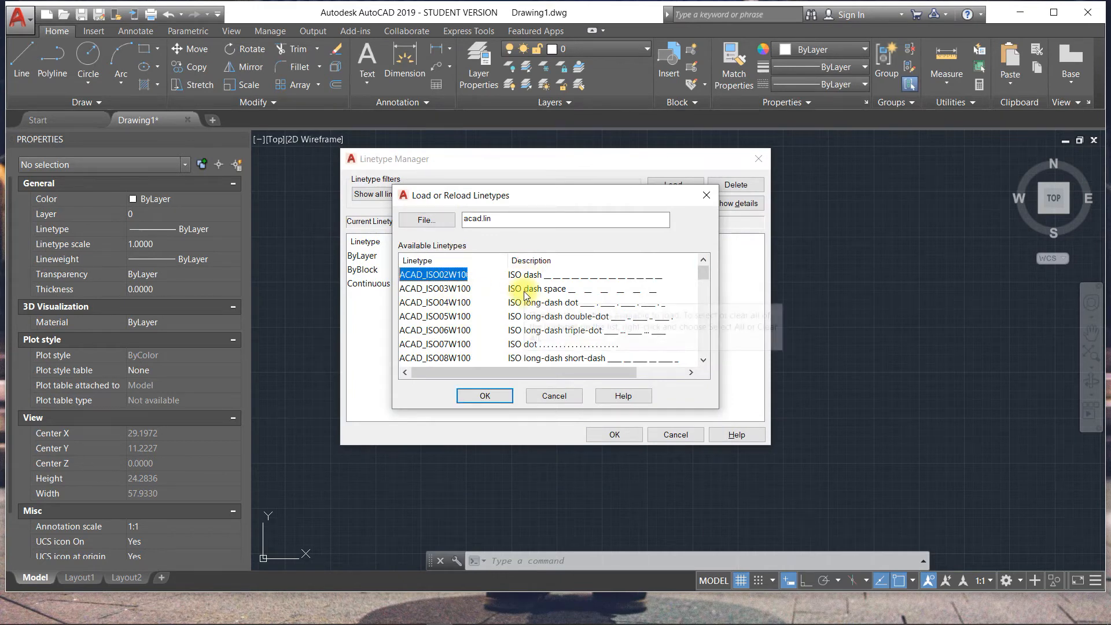
key("Down")
key("Down")
key("Down")
key("Down")
key("Down")
key("Down")
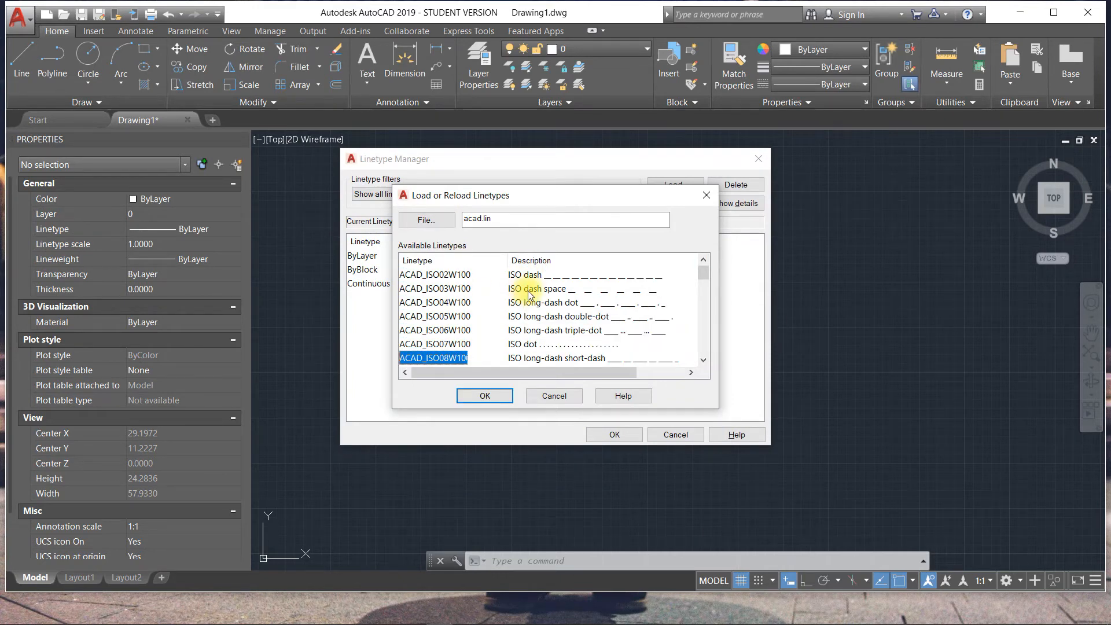
scroll(528, 295, "down", 7)
left_click(568, 303)
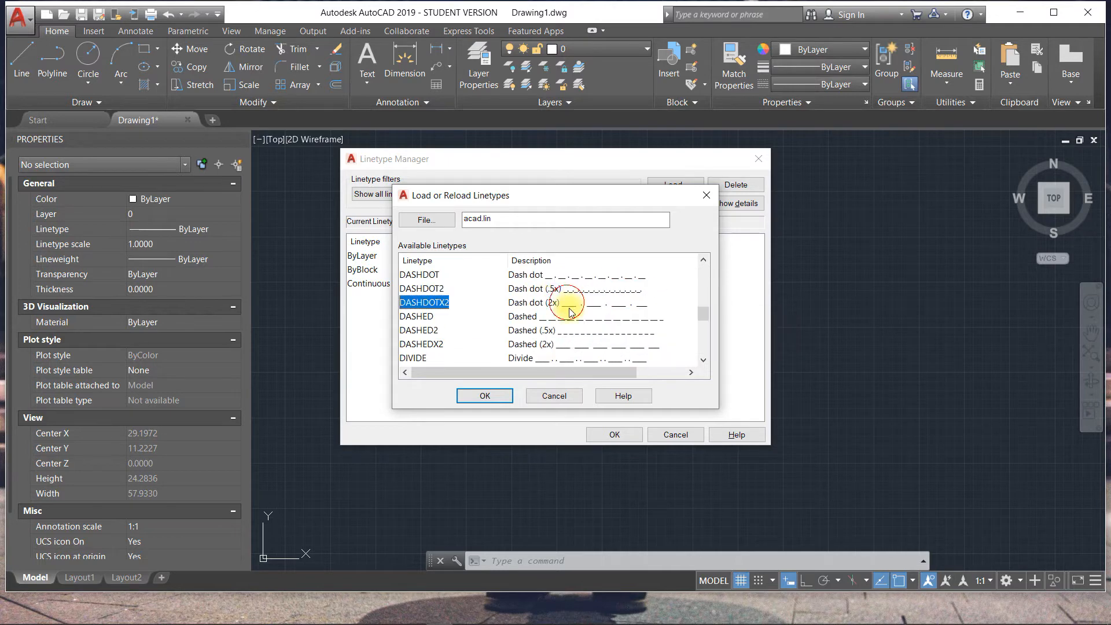
left_click(525, 289)
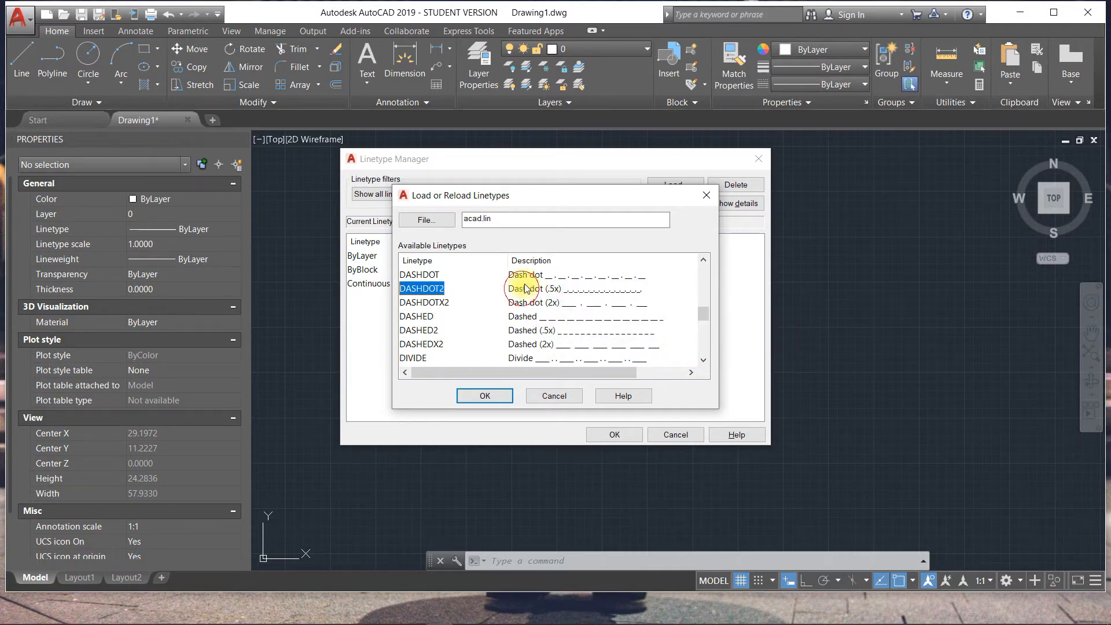
left_click(703, 360)
left_click(704, 359)
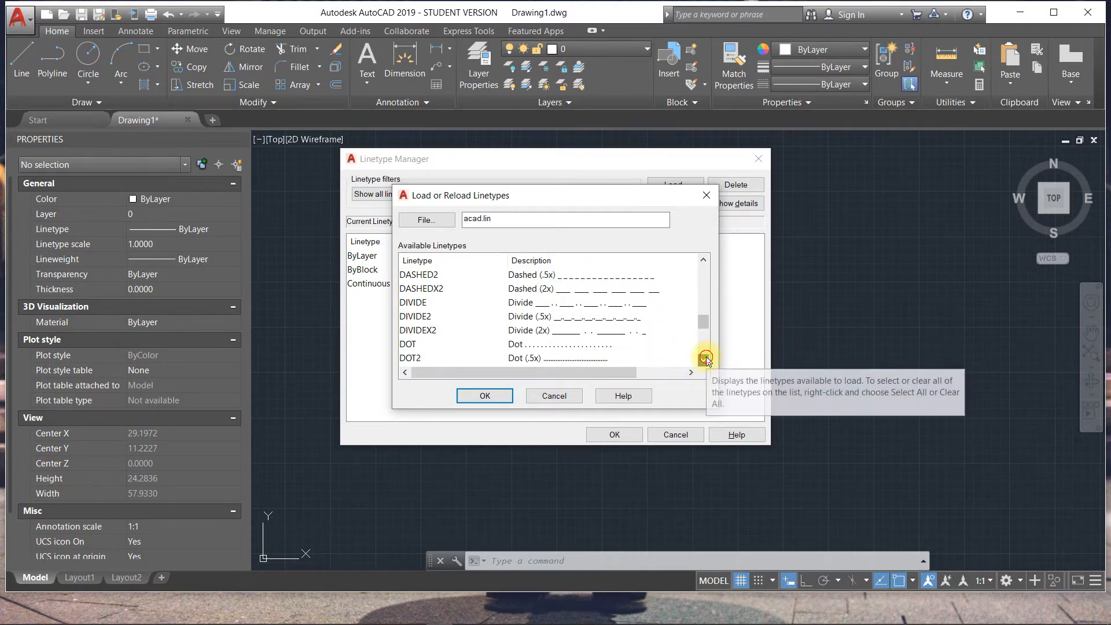
left_click(704, 359)
left_click(705, 358)
left_click(705, 358)
left_click(705, 359)
left_click(705, 358)
left_click(706, 359)
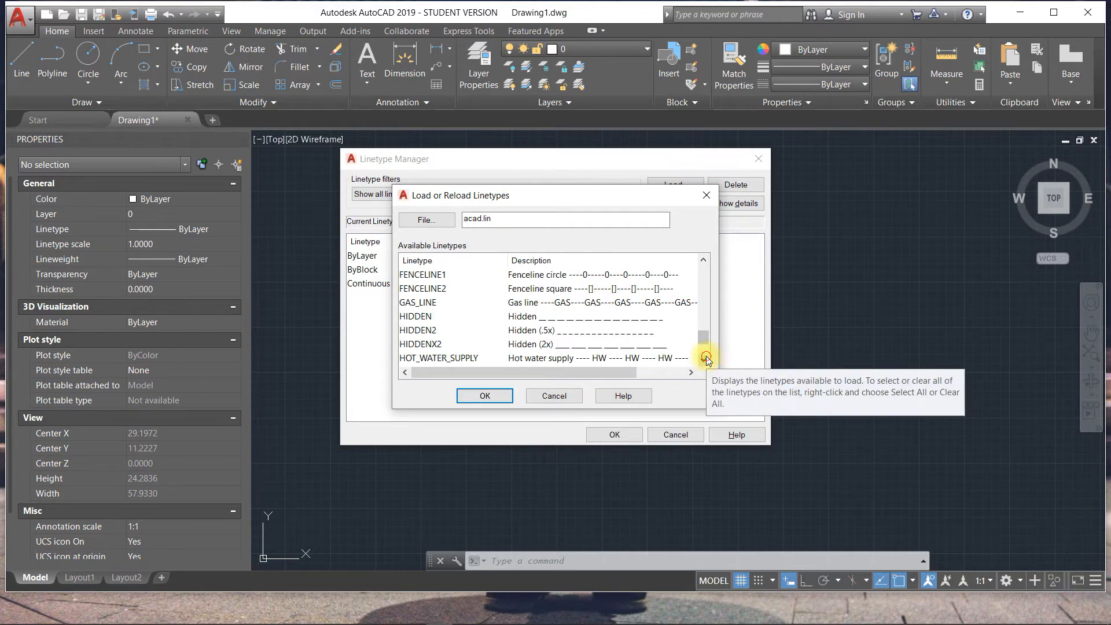
left_click(705, 359)
left_click(705, 358)
left_click(705, 359)
left_click(705, 358)
left_click(501, 358)
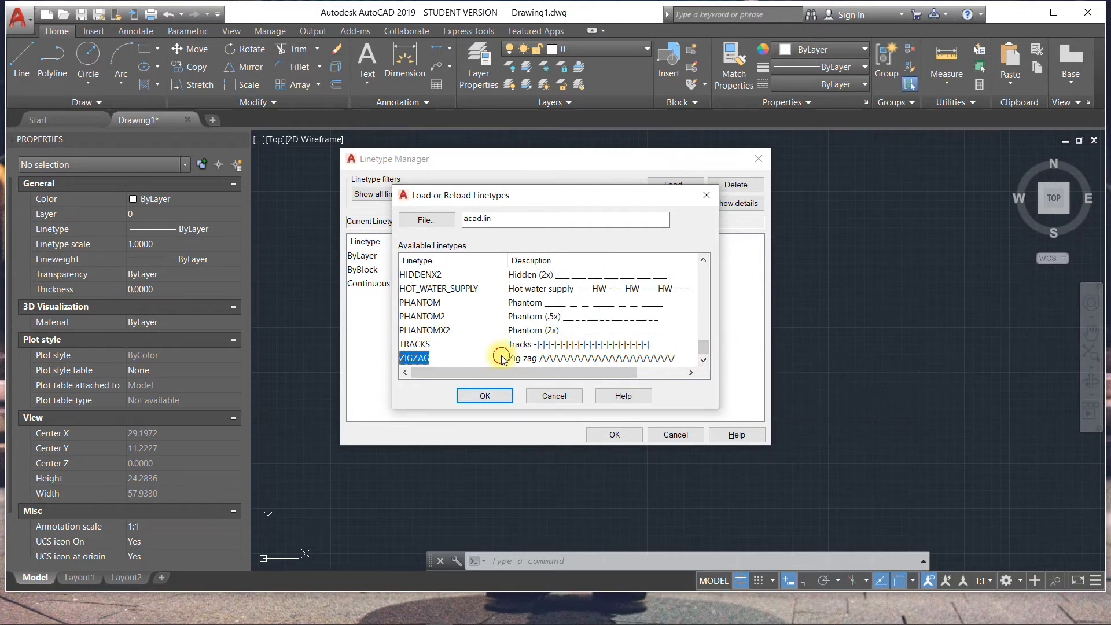
left_click(529, 330)
left_click(549, 316)
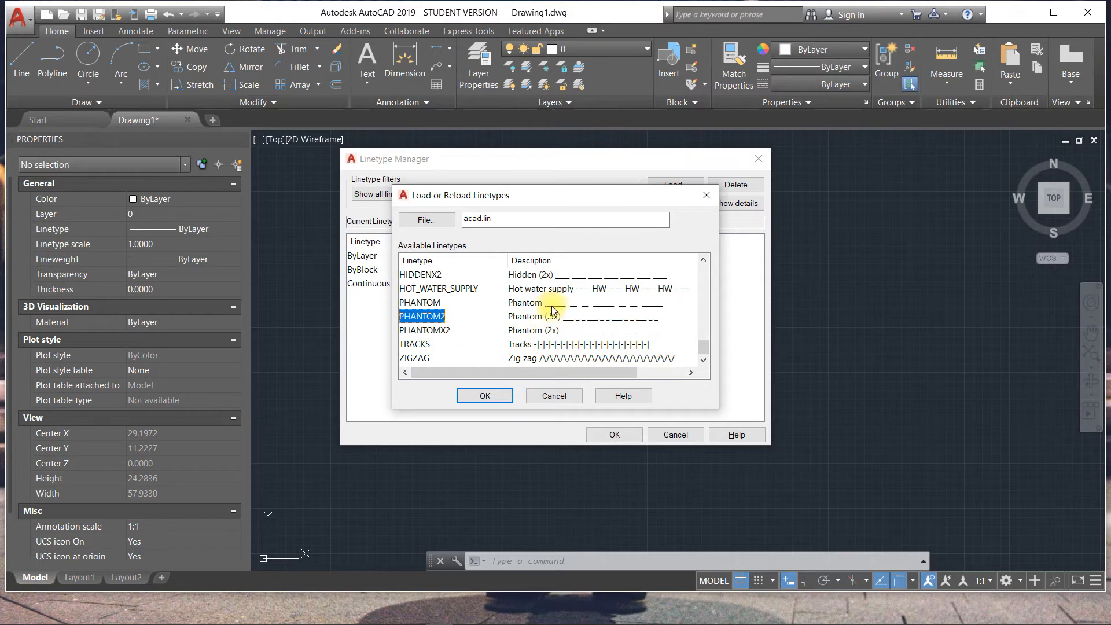
left_click(556, 302)
left_click(569, 275)
Load the DASHED linetype and view its details in the Linetype Manager, hiding them again.
scroll(467, 278, "up", 5)
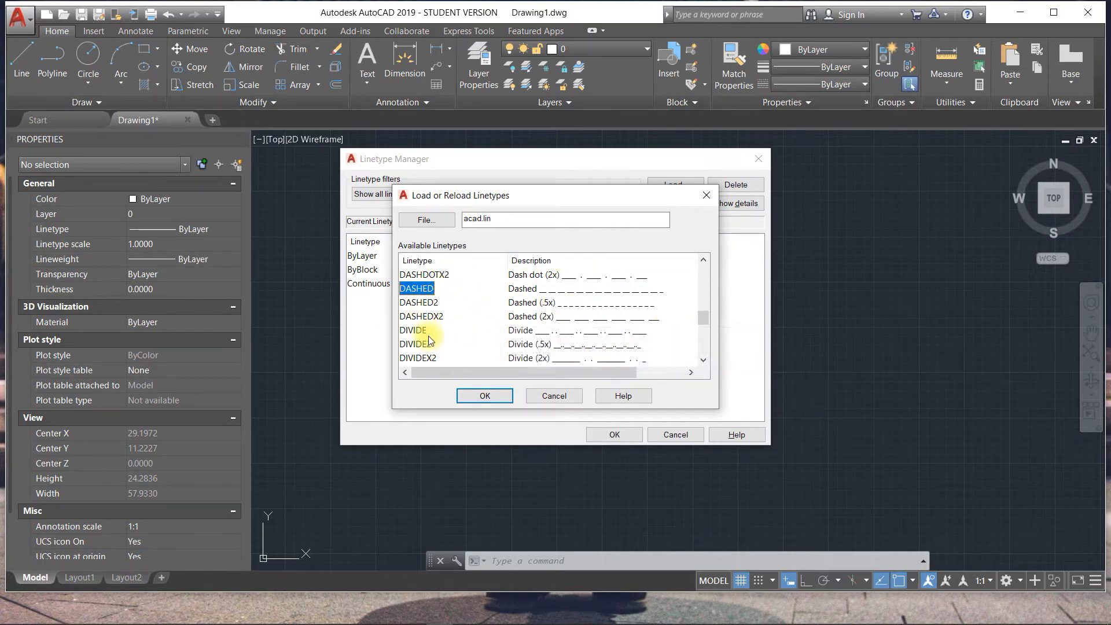
left_click(494, 396)
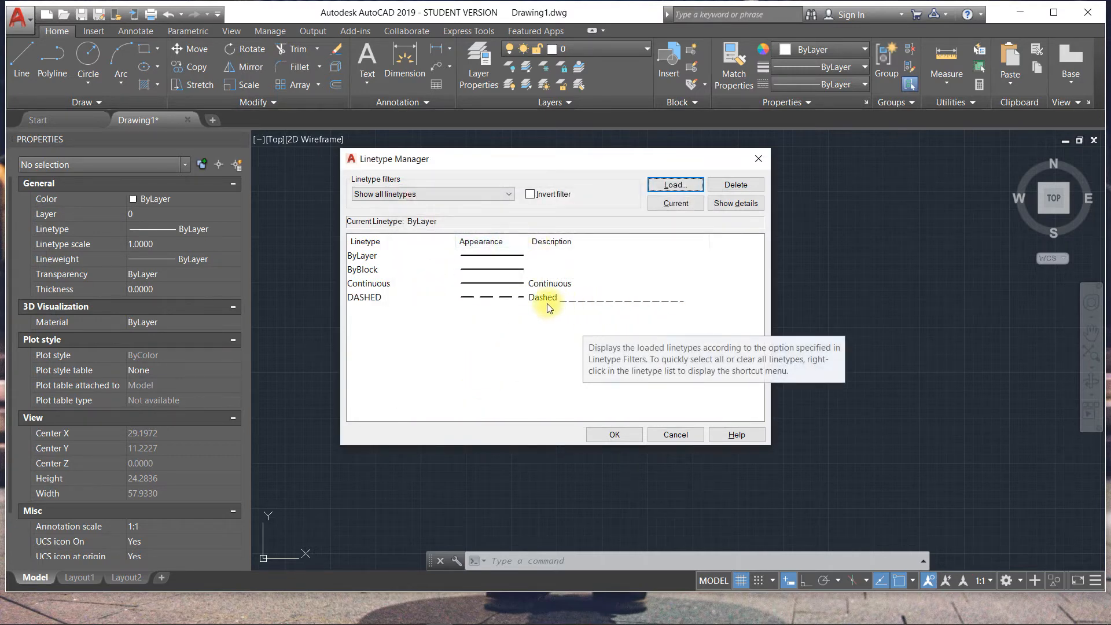
left_click(546, 297)
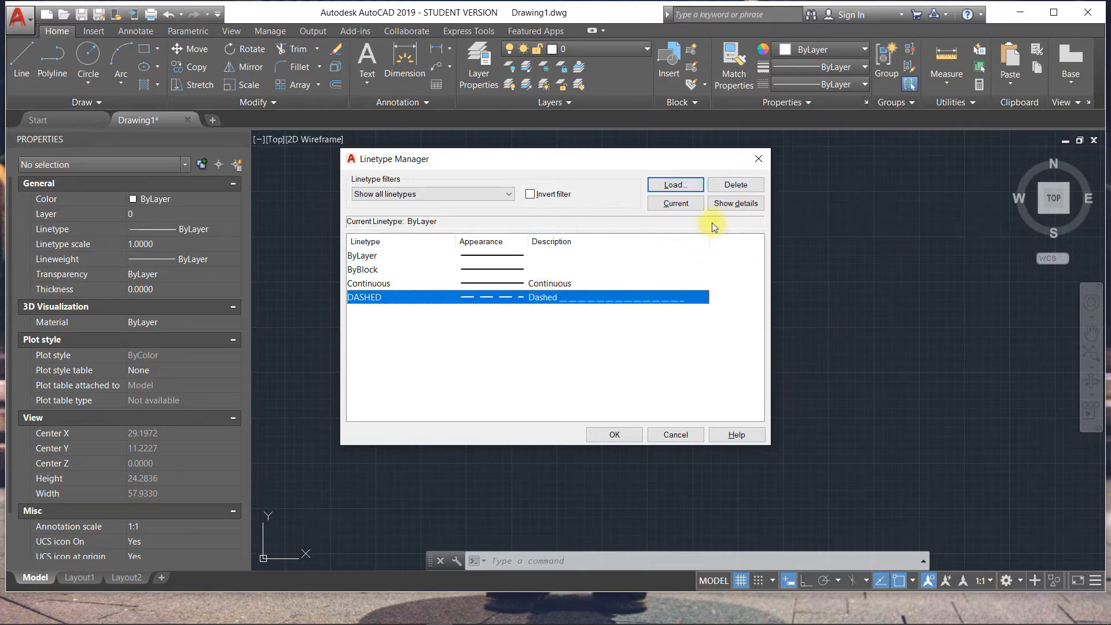
left_click(733, 205)
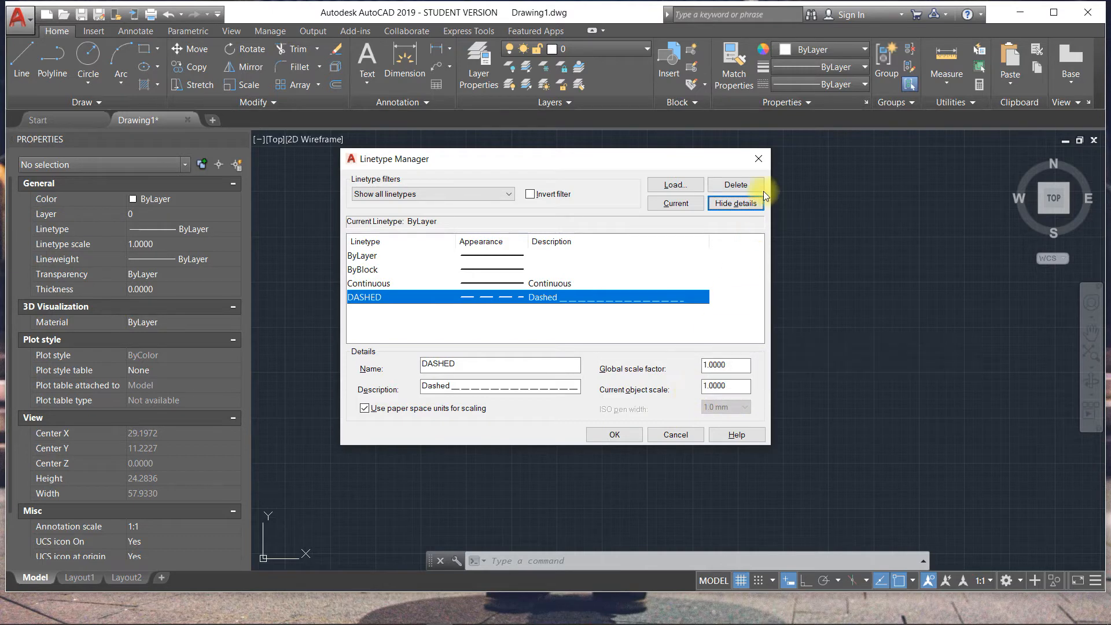
left_click(734, 204)
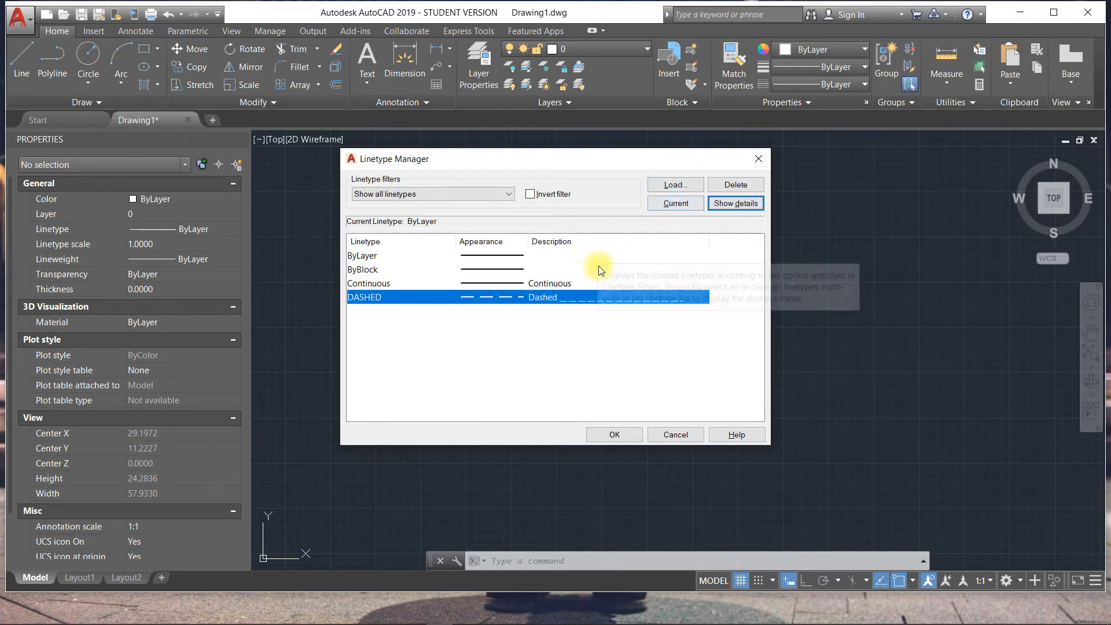
Make DASHED the current linetype and close the Linetype Manager.
left_click(551, 282)
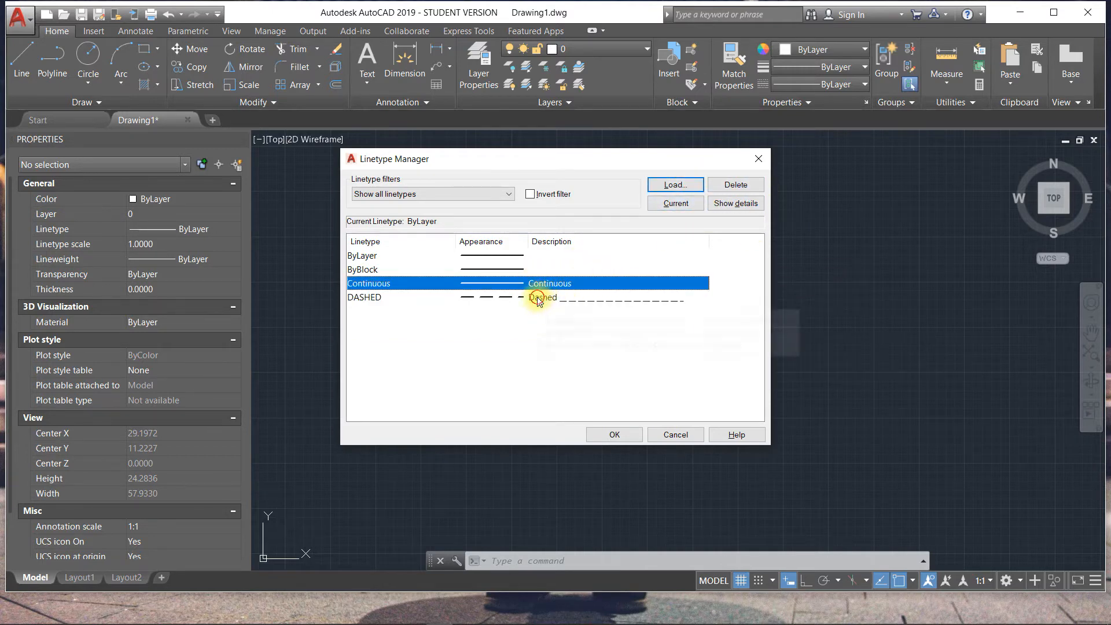
left_click(541, 297)
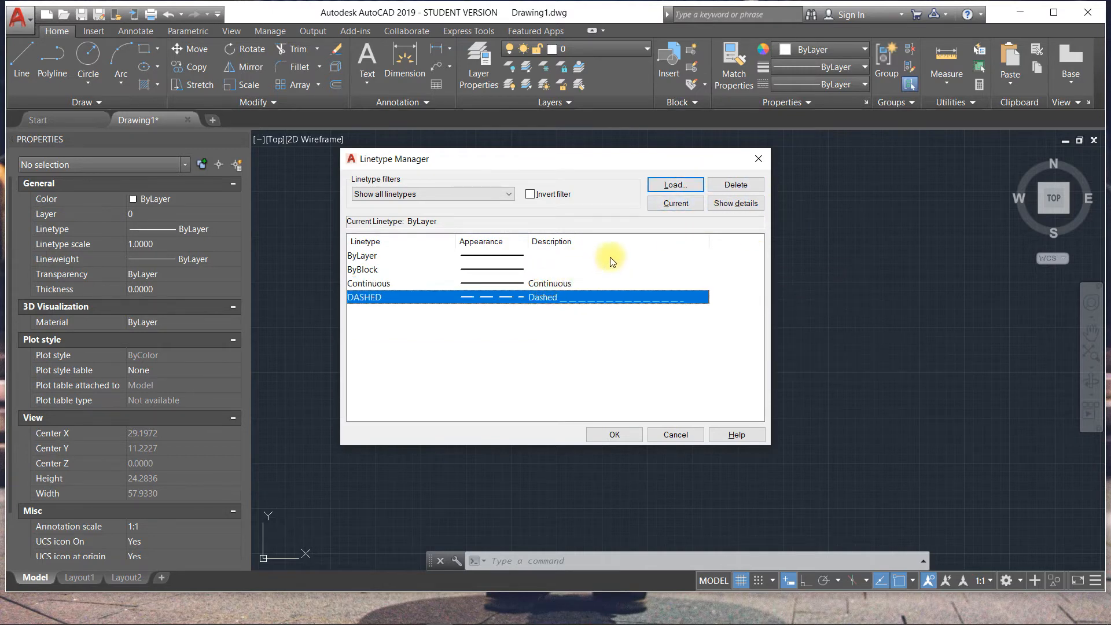
left_click(663, 204)
left_click(612, 434)
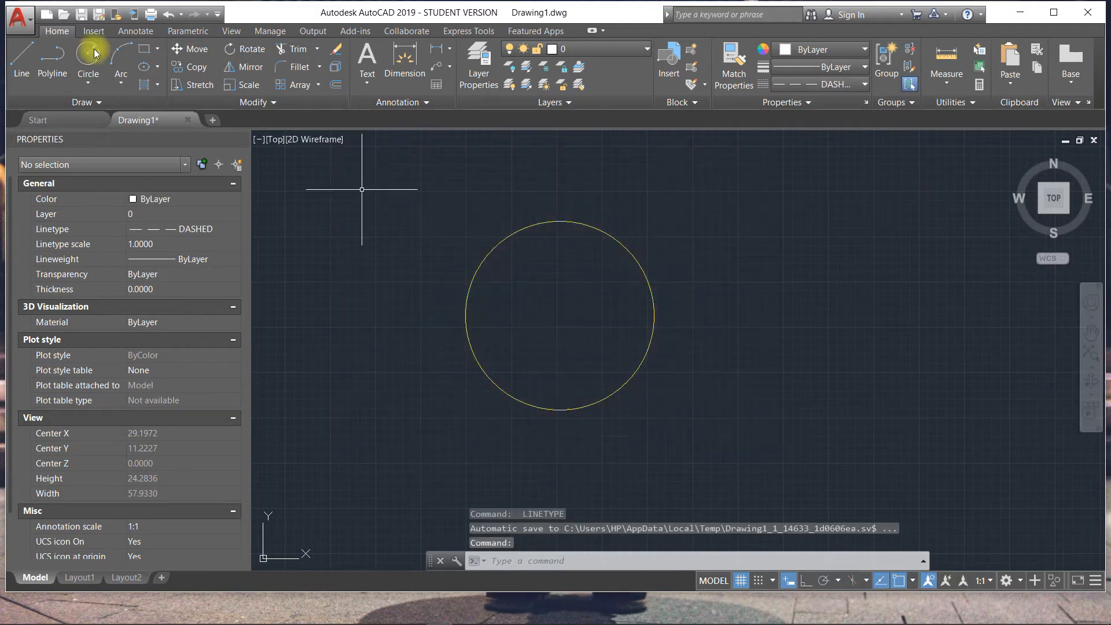
Draw a dashed line about 8.05 units long from a point outside the circle's upper right to the circle's center.
left_click(22, 57)
left_click(690, 249)
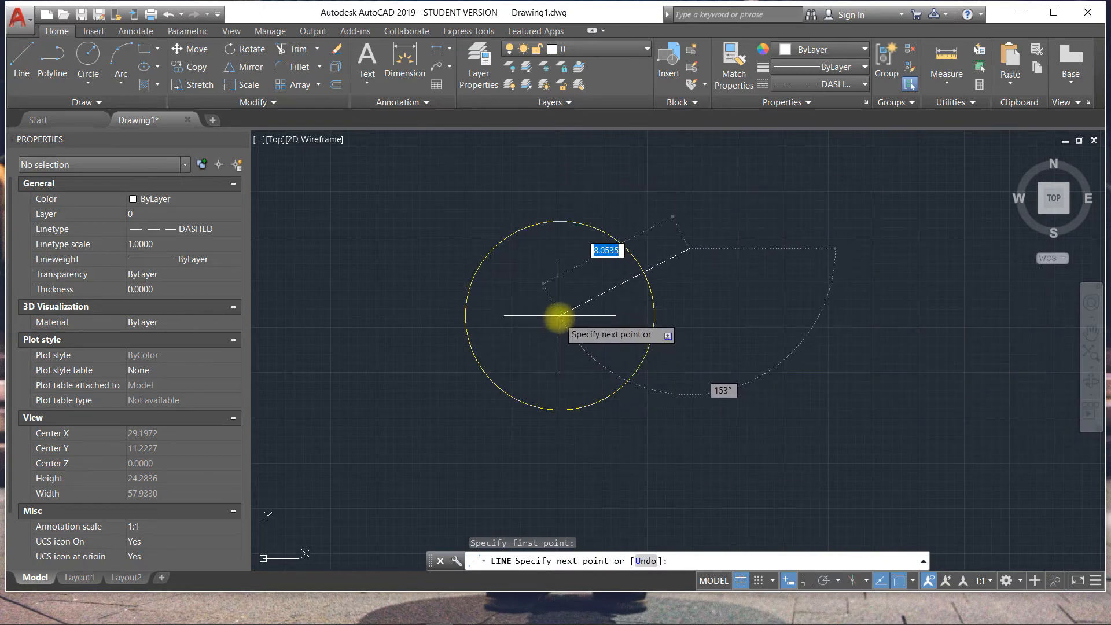
left_click(559, 315)
right_click(776, 262)
left_click(801, 266)
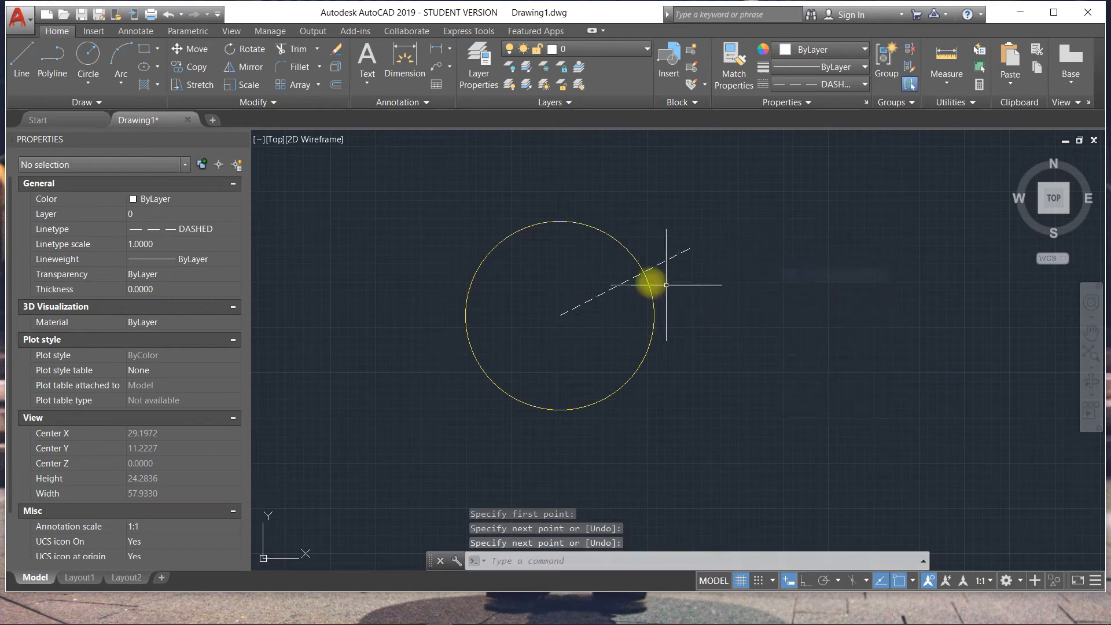
scroll(651, 277, "up", 5)
scroll(669, 223, "down", 3)
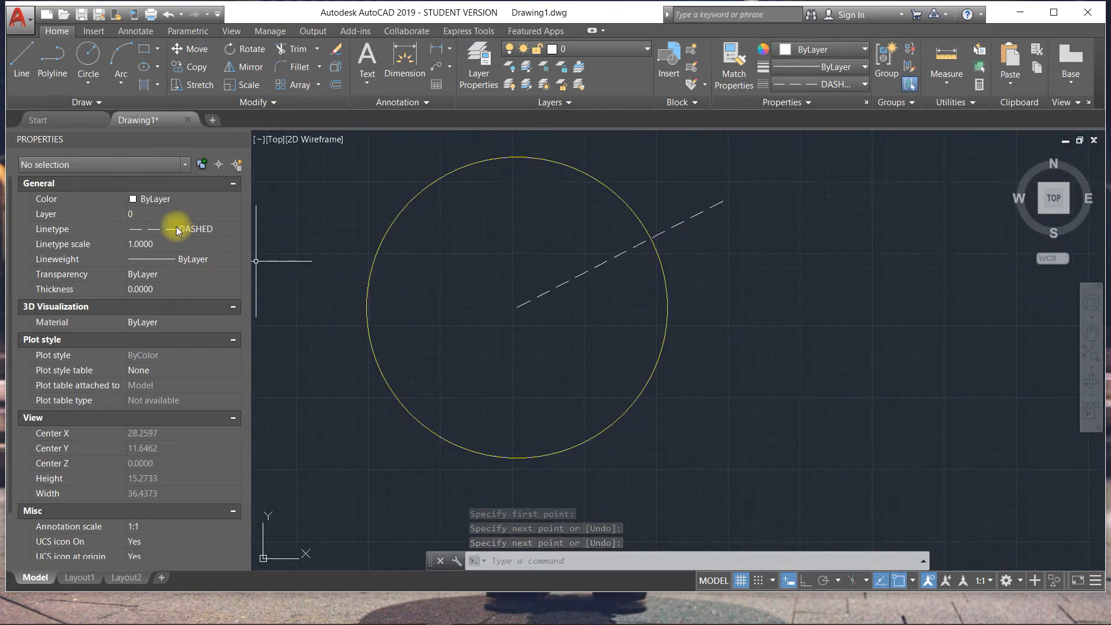
Change the yellow circle's linetype to DASHED, clear the selection, and inspect the dash pattern up close.
left_click(595, 181)
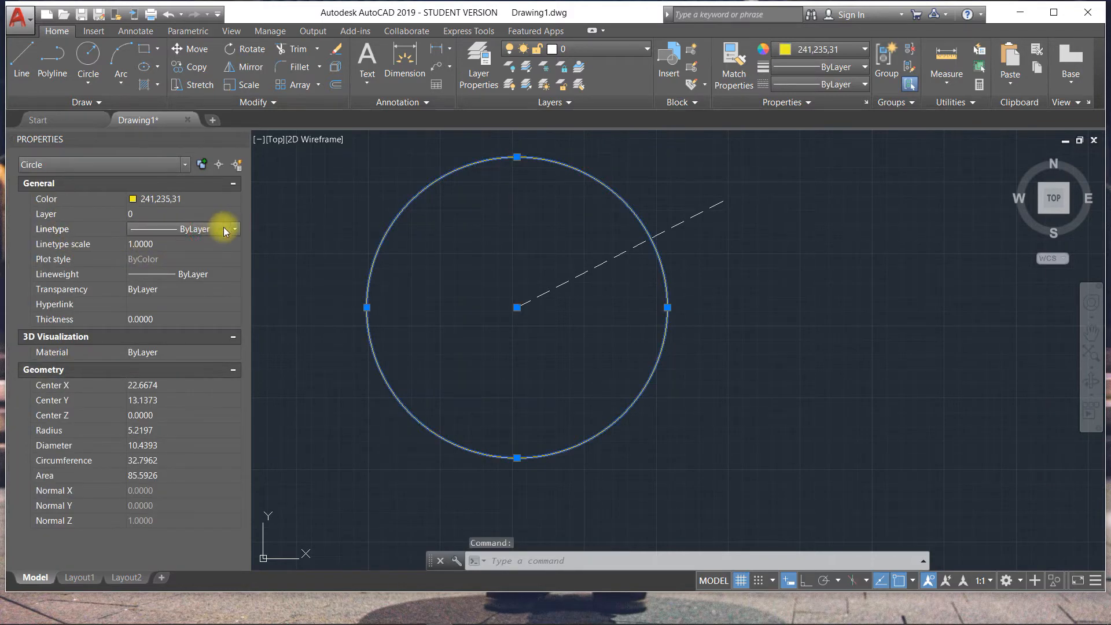
left_click(235, 229)
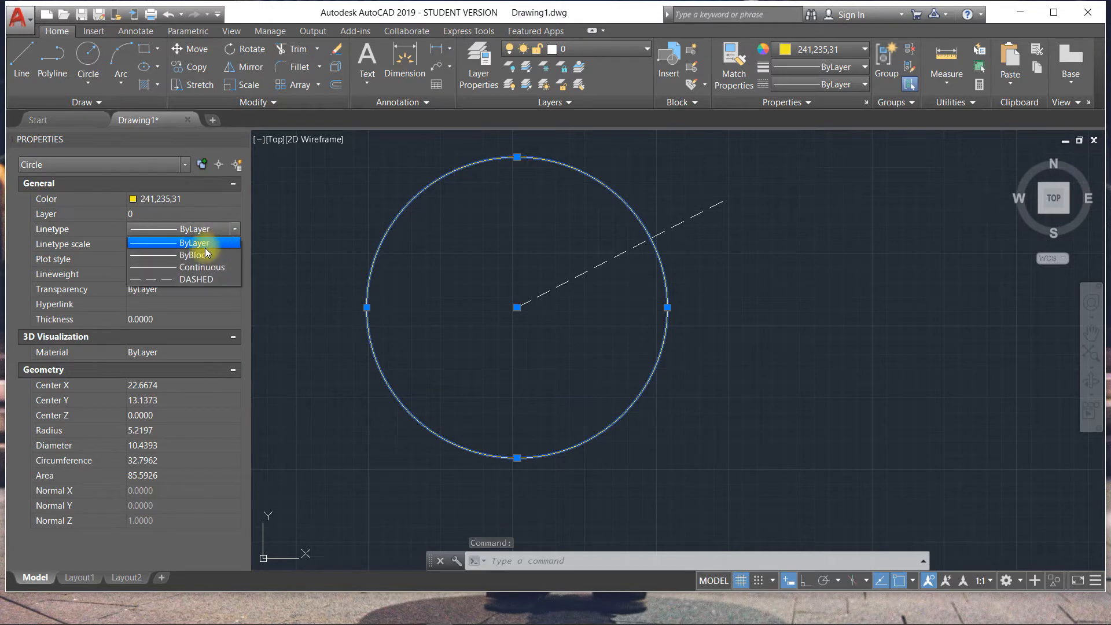
left_click(185, 280)
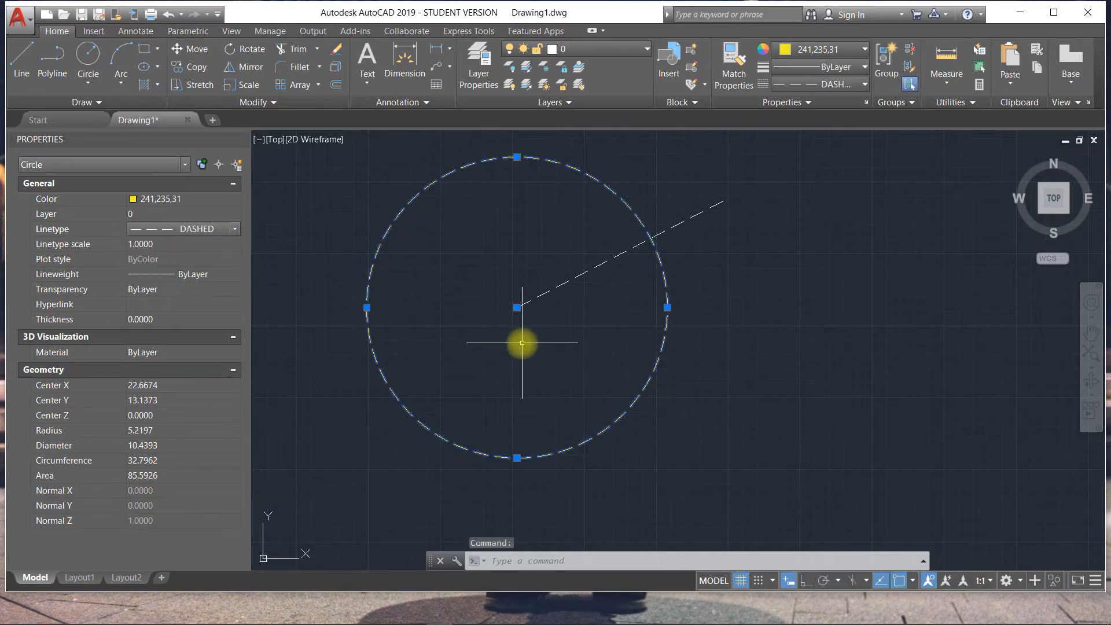
key("Escape")
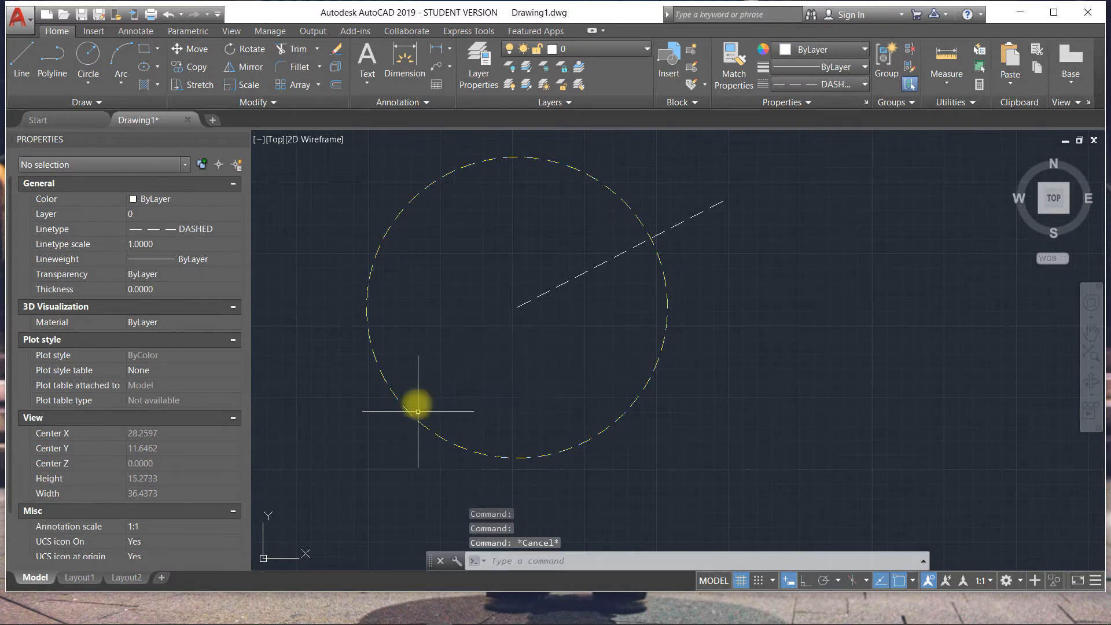
scroll(372, 224, "up", 4)
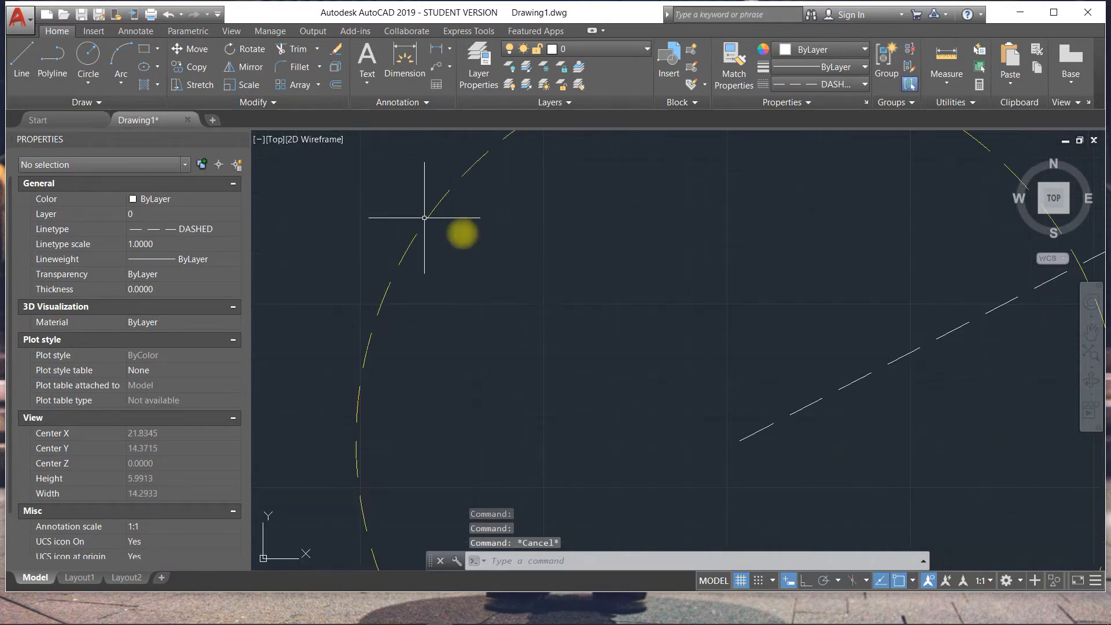
scroll(490, 245, "down", 4)
middle_click_drag(580, 294, 528, 270)
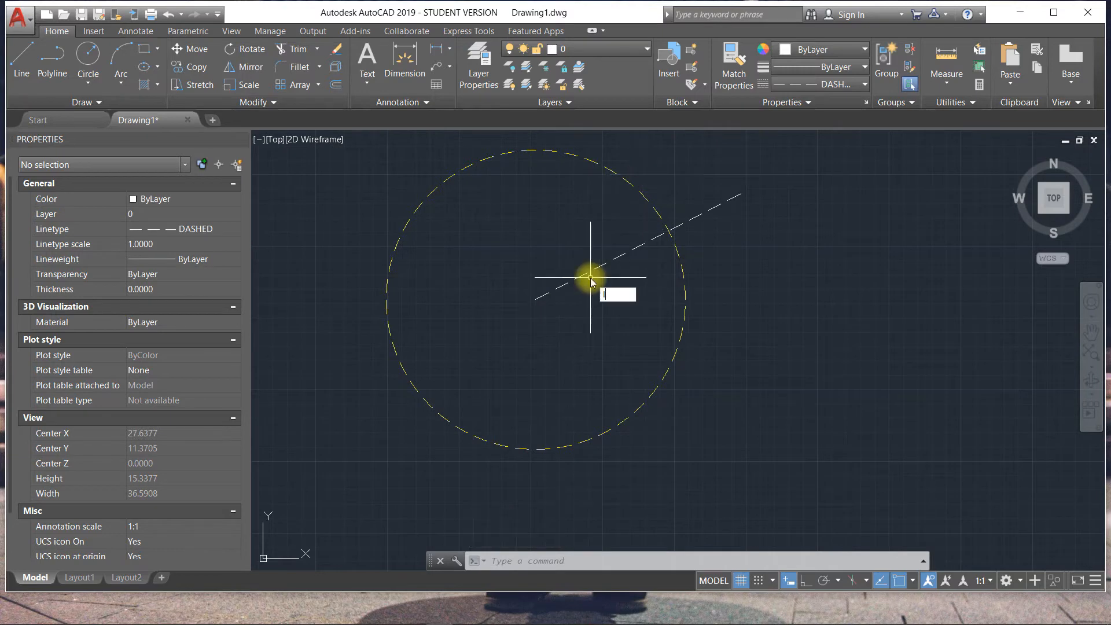
Load the ZIGZAG linetype from acad.lin through the Linetype Manager and close it.
key("Return")
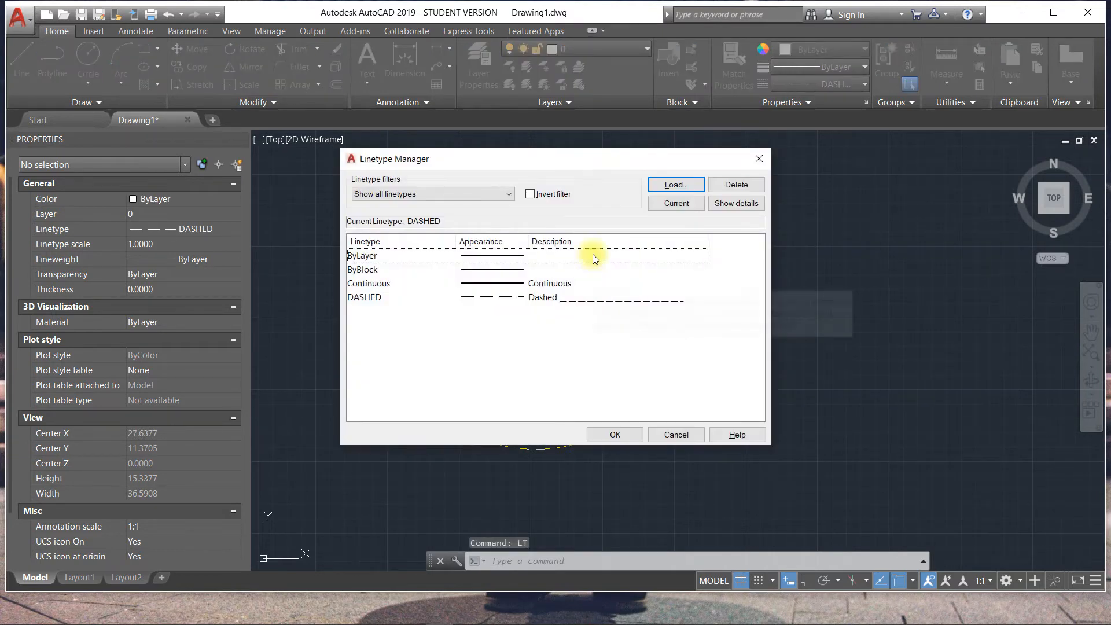
left_click(674, 184)
scroll(523, 324, "down", 12)
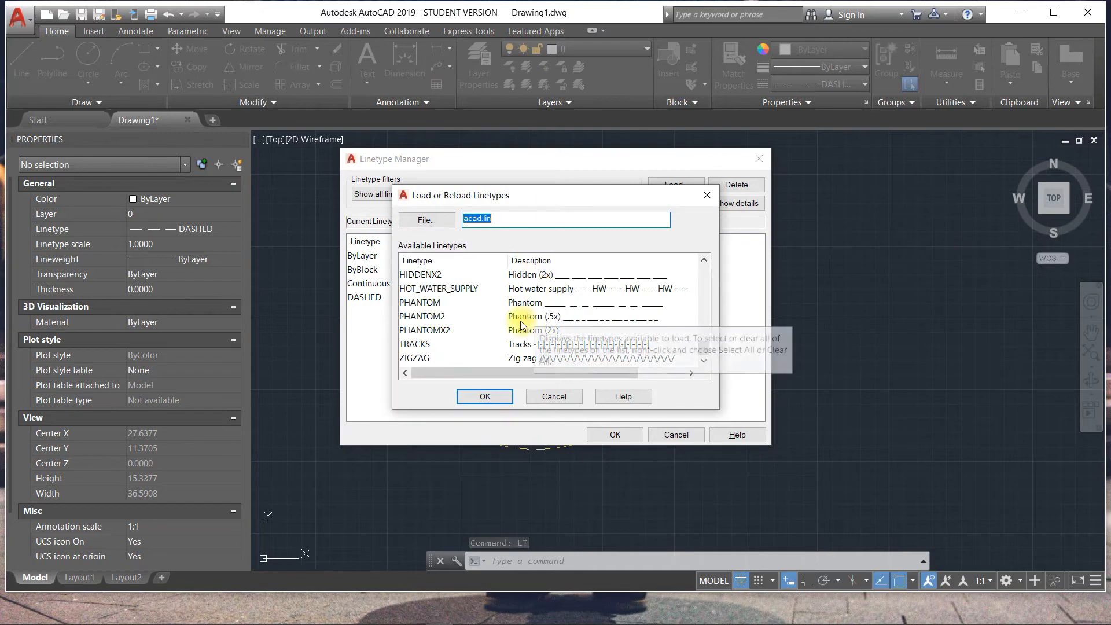
left_click(523, 358)
left_click(484, 397)
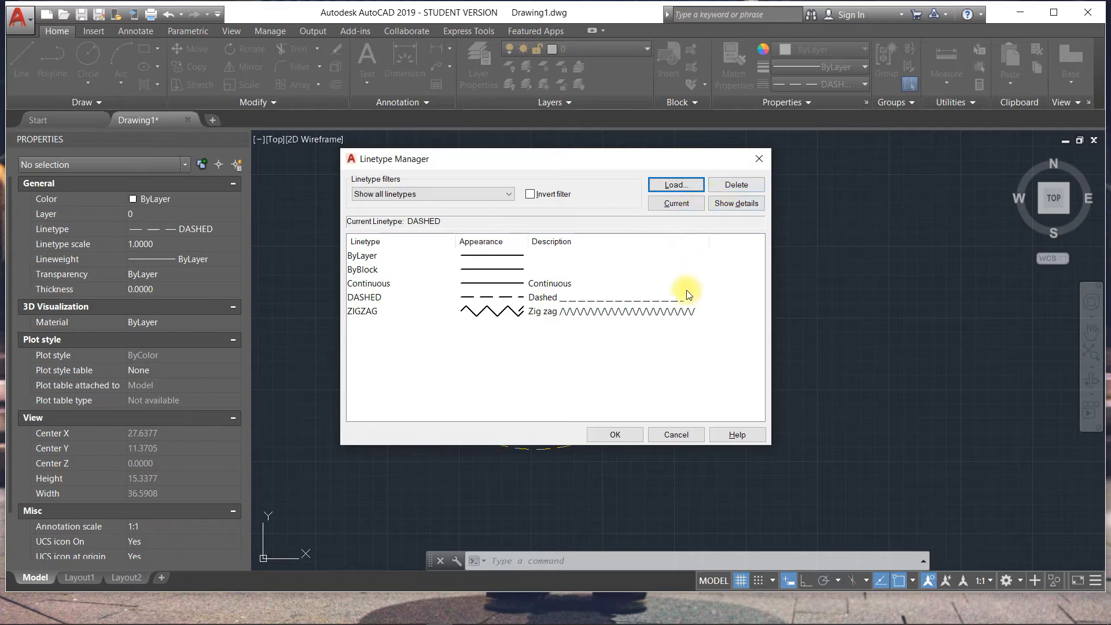
left_click(623, 435)
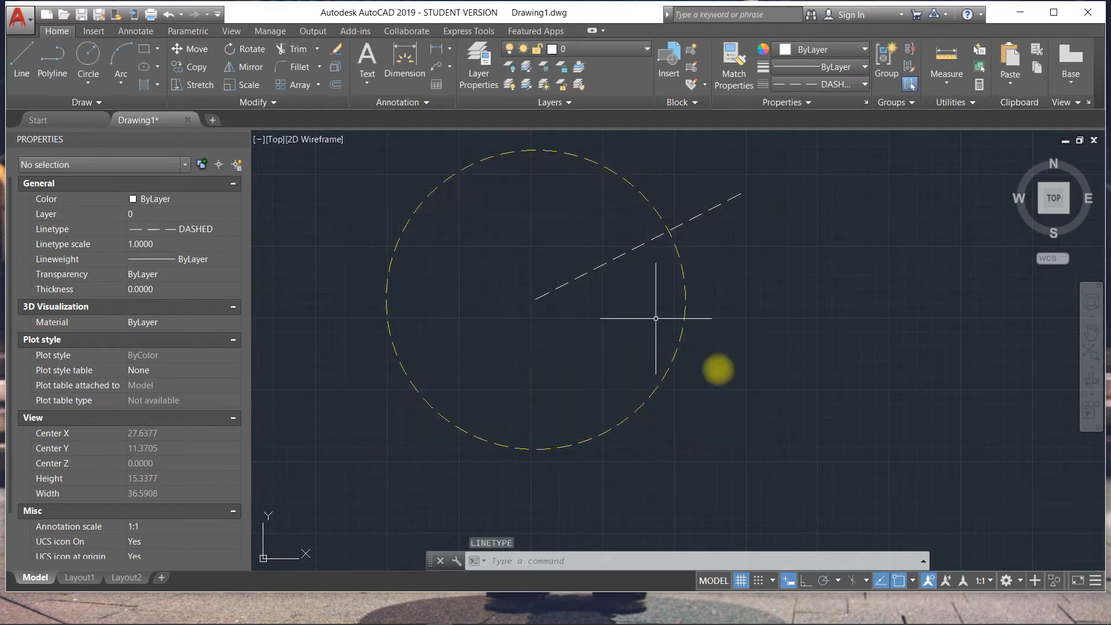
Draw a dashed line about 7.80 units long from a point outside the circle's lower right to the circle's center.
left_click(18, 55)
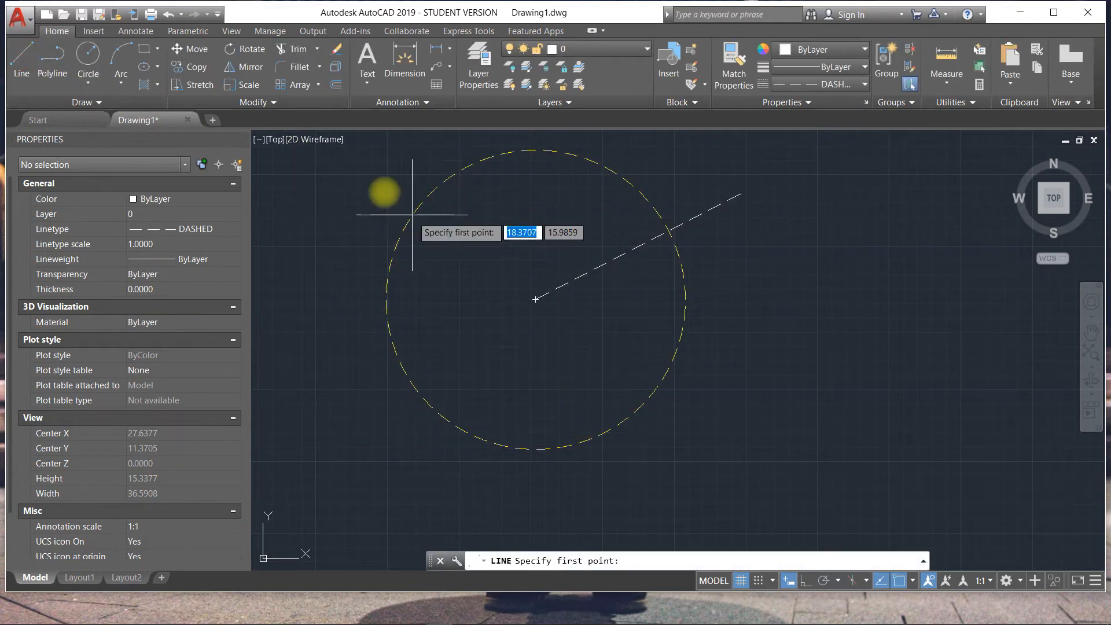
middle_click_drag(524, 267, 421, 220)
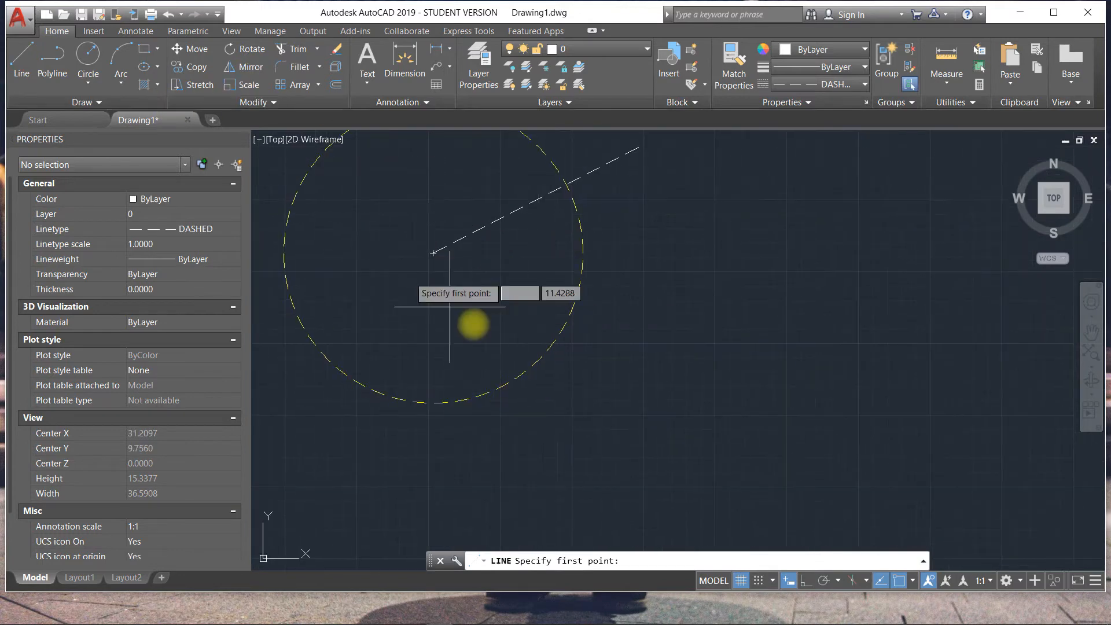
left_click(647, 316)
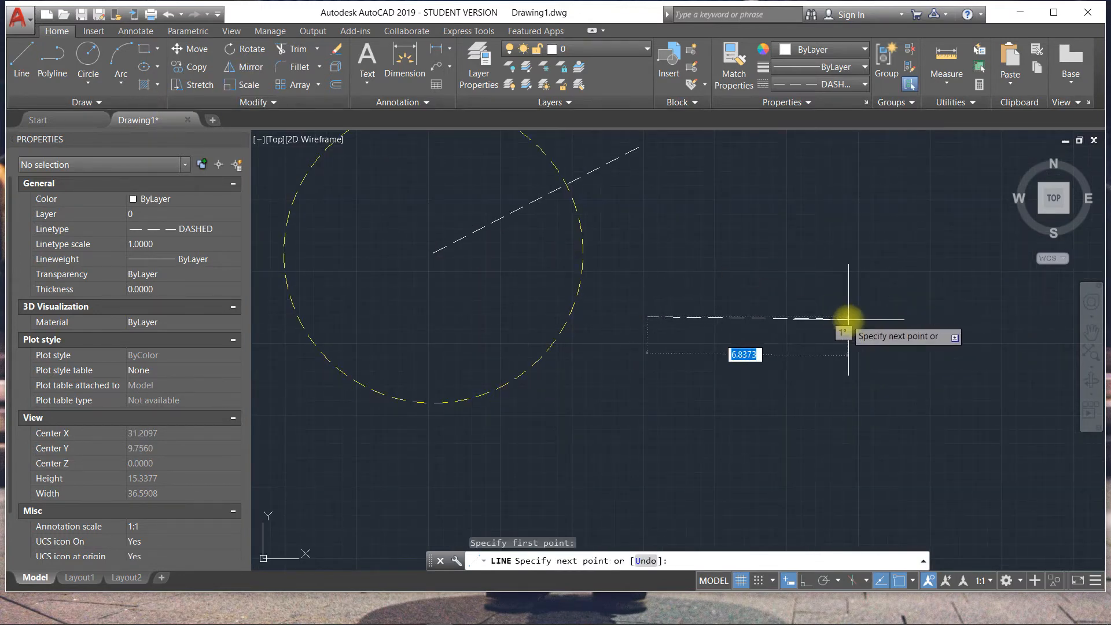
left_click(434, 253)
right_click(624, 231)
left_click(645, 239)
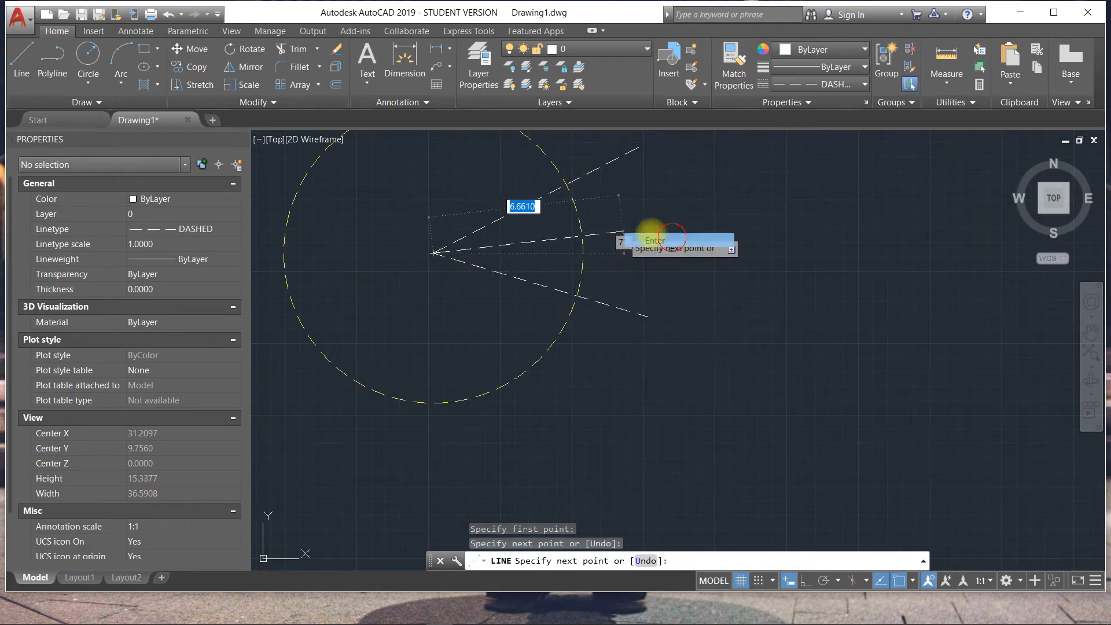
Change the new lower line's linetype to ZIGZAG and clear the selection.
left_click(483, 267)
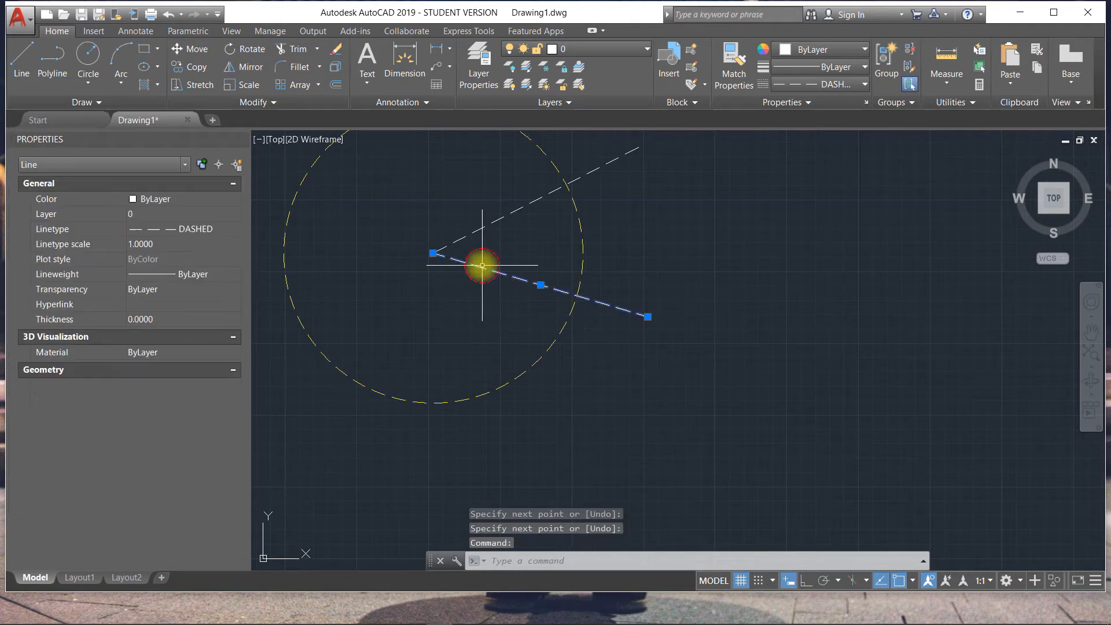
left_click(186, 227)
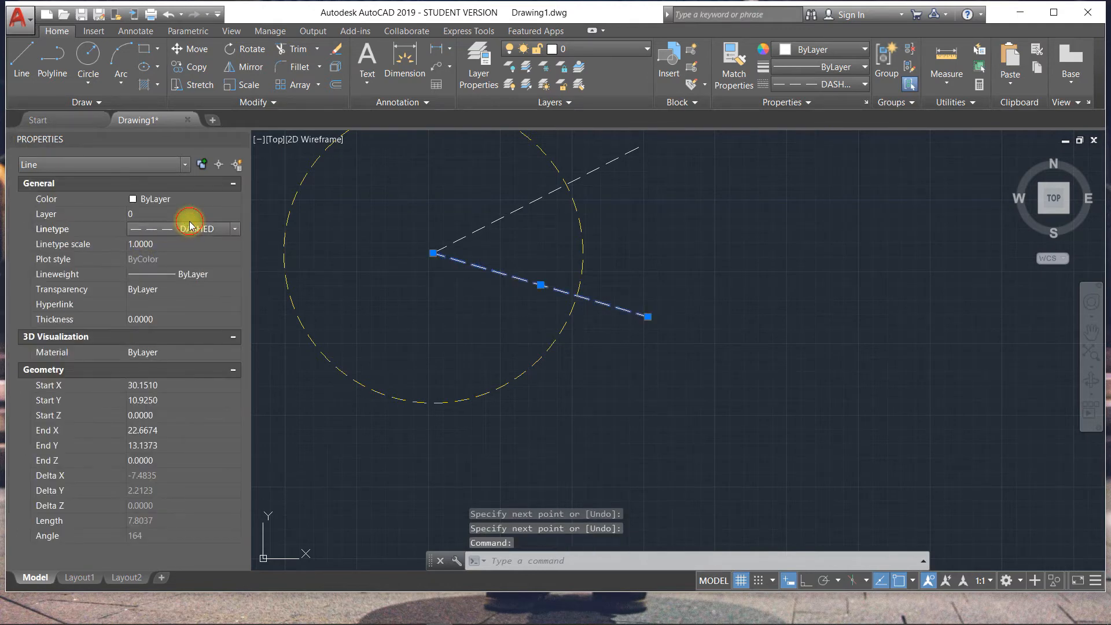
left_click(234, 229)
left_click(191, 287)
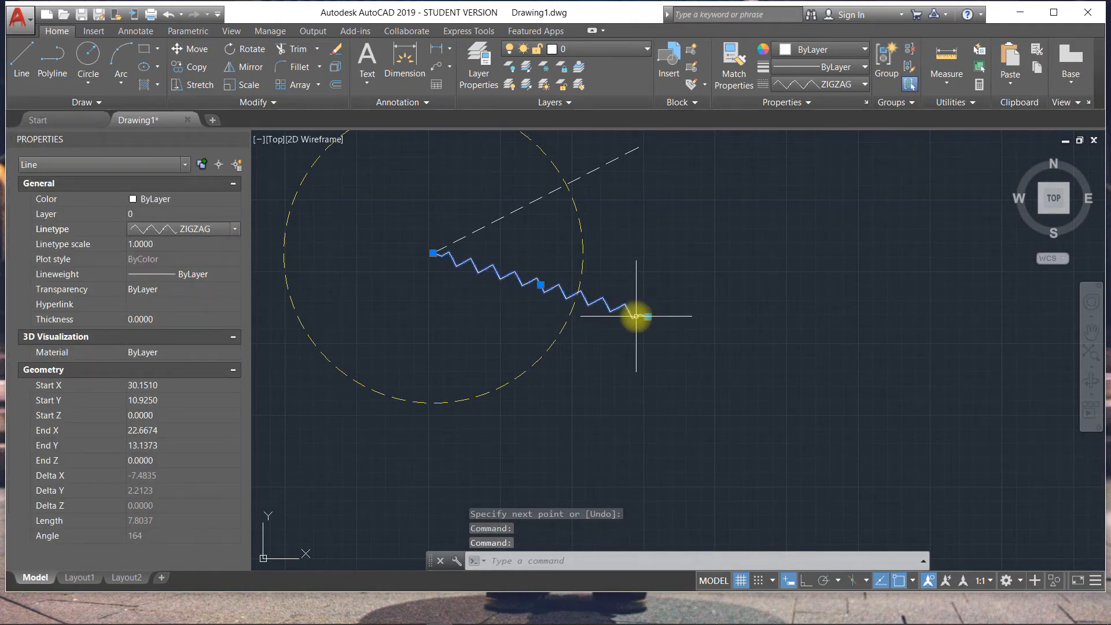
key("Escape")
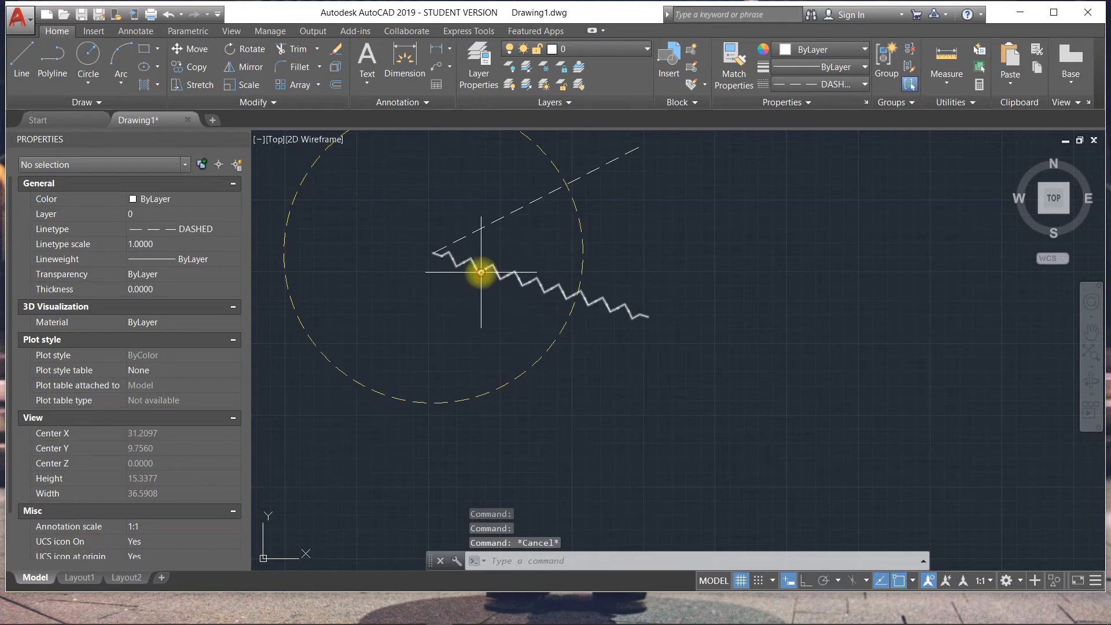
Stretch the zigzag line's outer endpoint farther down to the right, making the line about 14.84 units long.
left_click(481, 272)
left_click(649, 317)
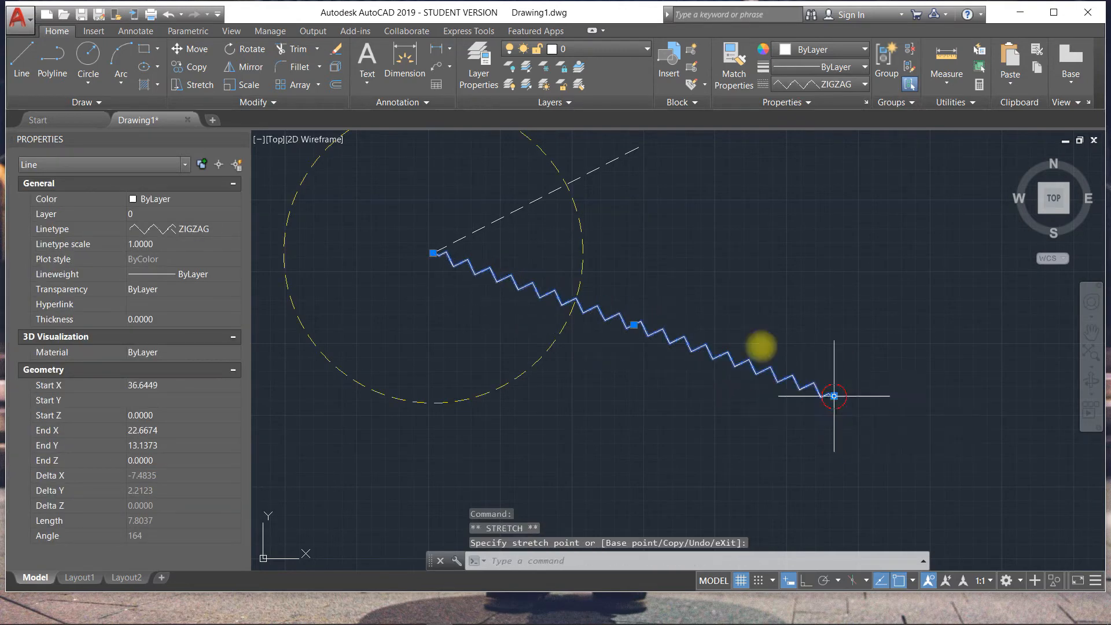
left_click(833, 396)
Change the zigzag line's color to Blue and clear the selection.
left_click(180, 199)
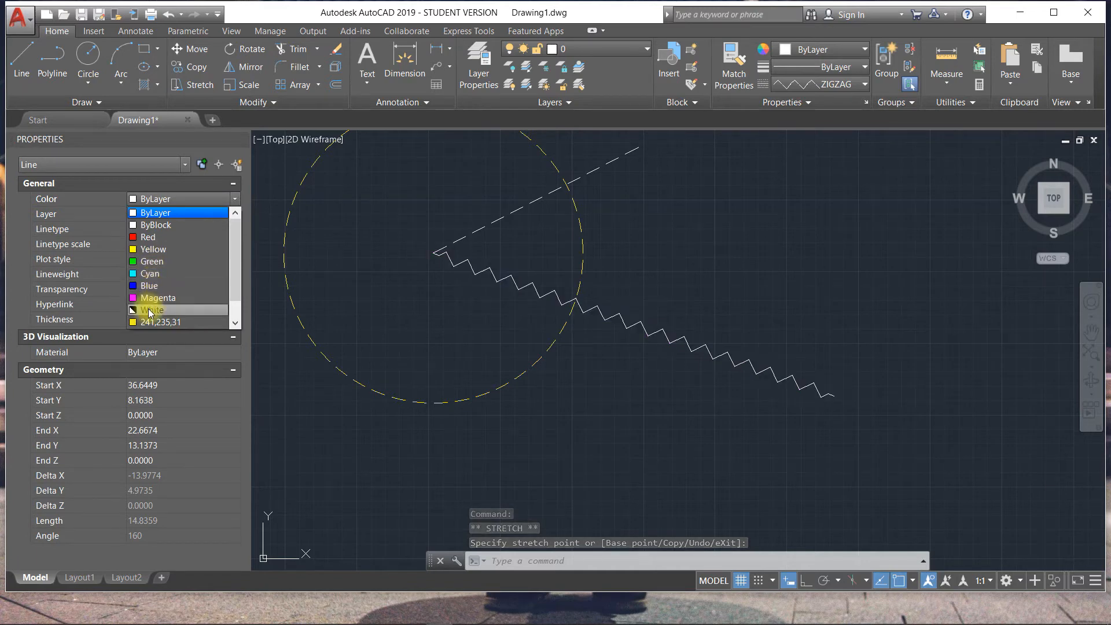
left_click(158, 286)
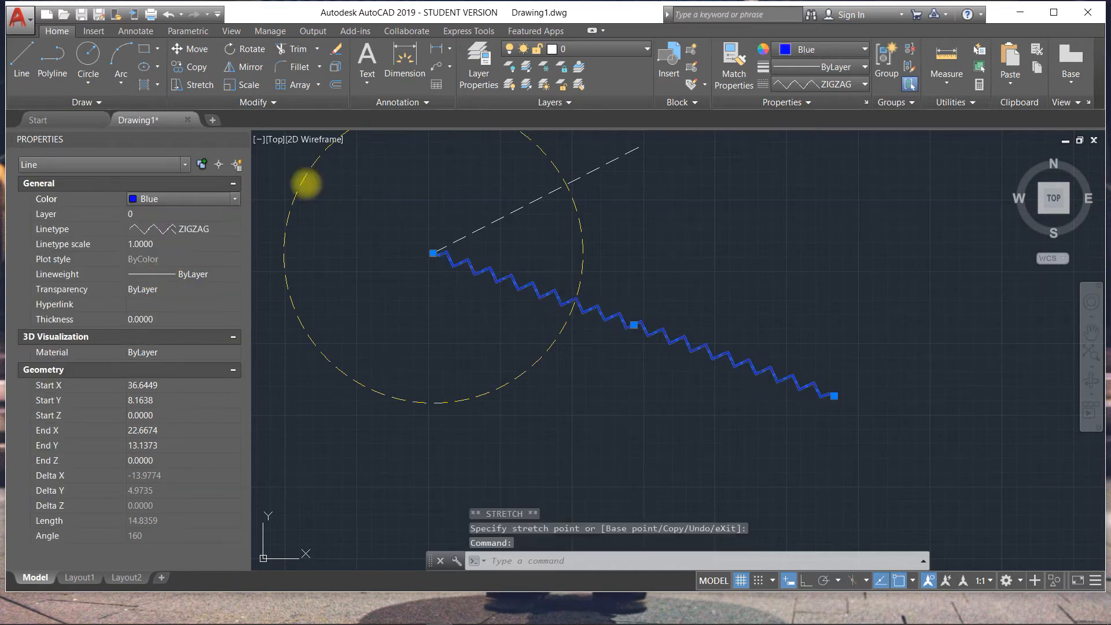
key("Escape")
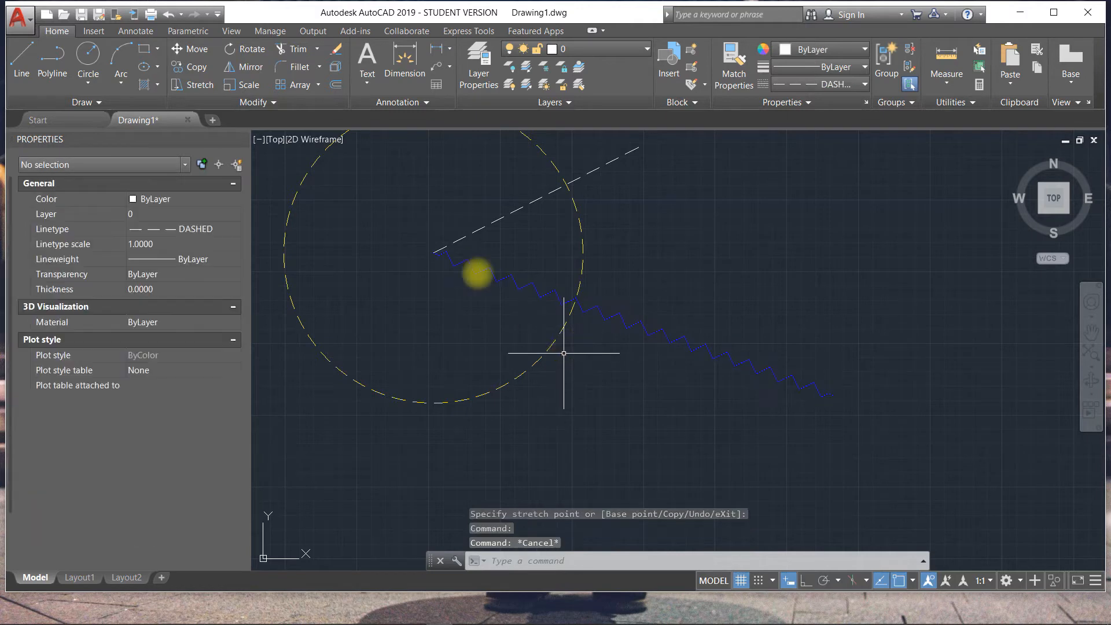
scroll(502, 239, "down", 2)
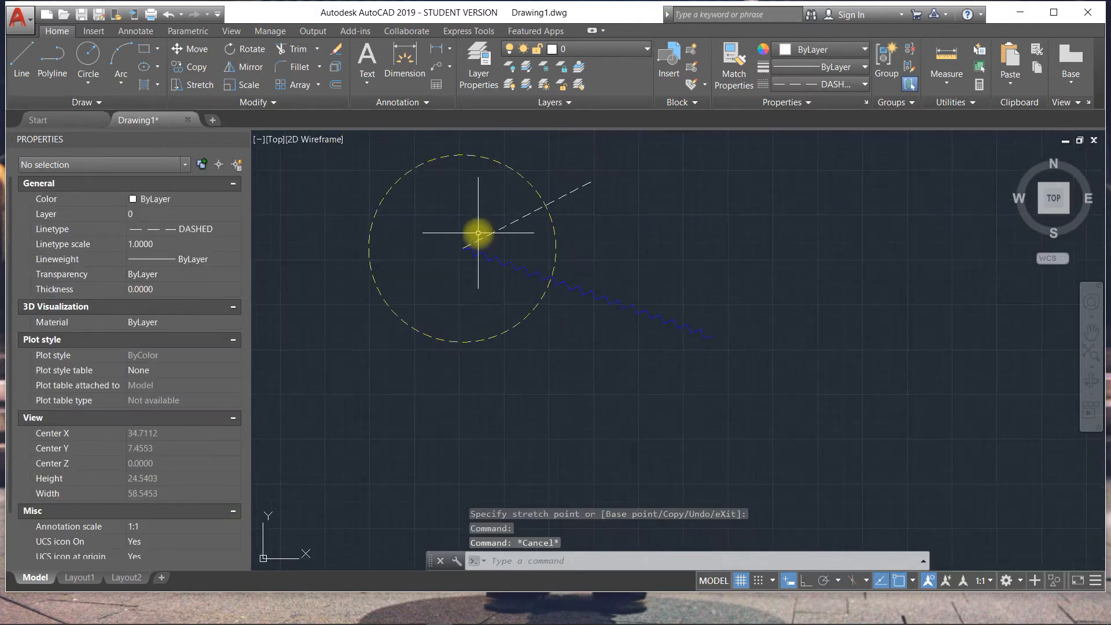
scroll(477, 231, "up", 2)
middle_click_drag(485, 242, 598, 301)
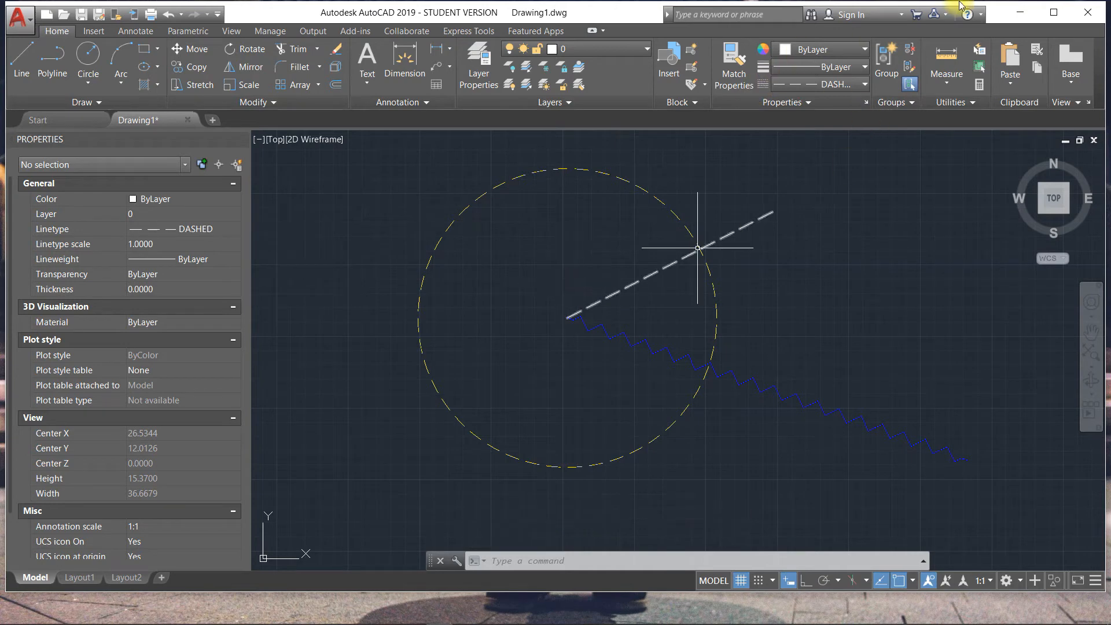
Set the current linetype for new objects to ByLayer.
left_click(833, 86)
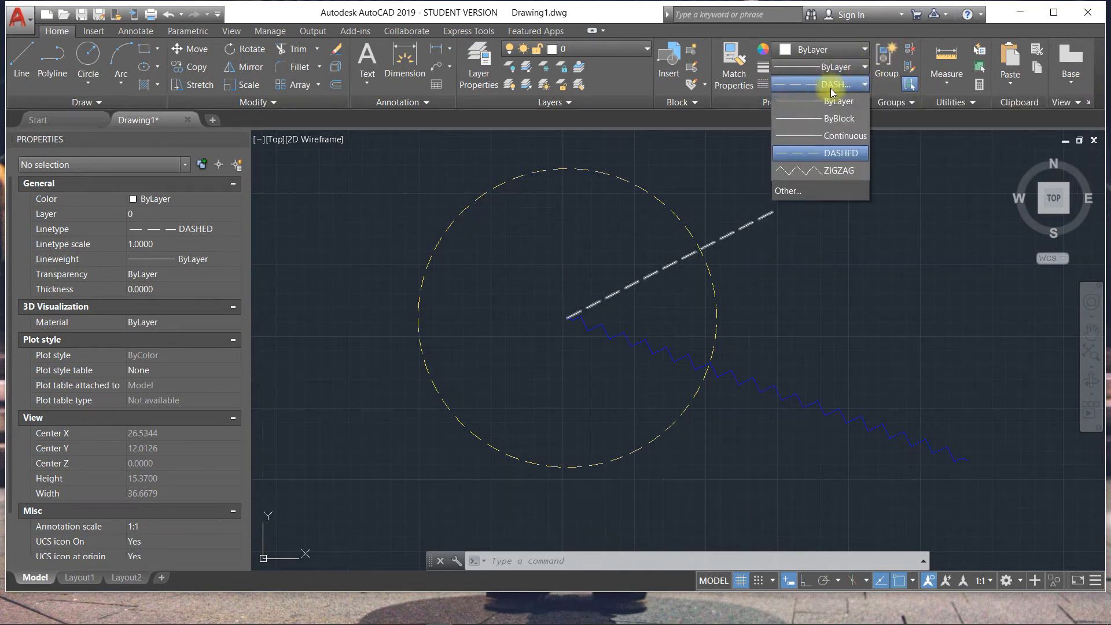
left_click(797, 101)
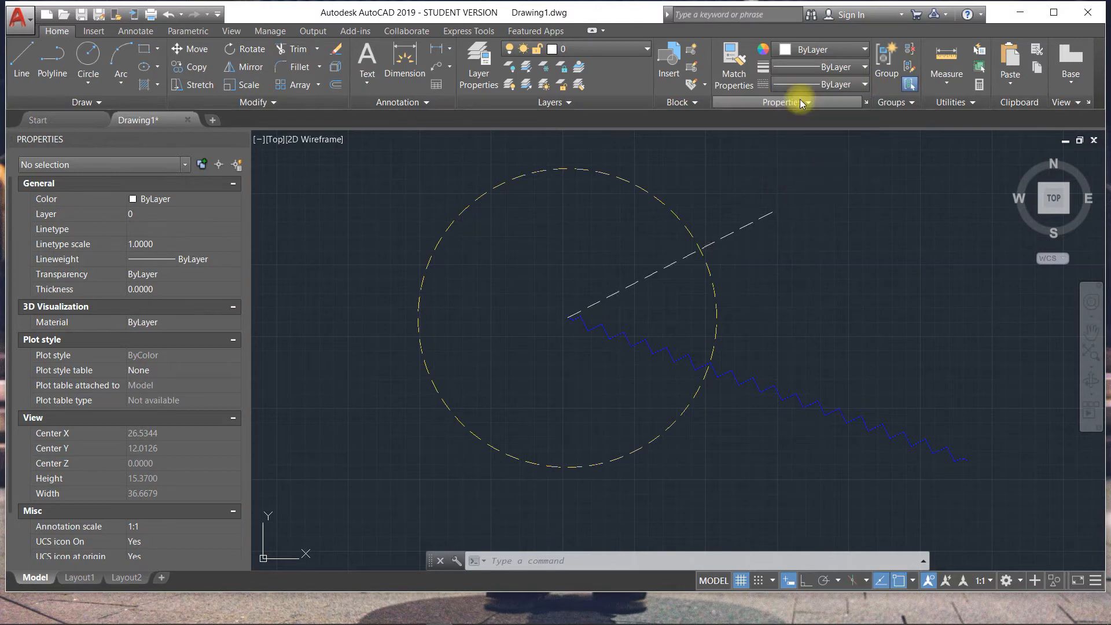
Draw a continuous line about 11.34 units long across the circle's upper right side, then erase it.
left_click(20, 54)
left_click(584, 255)
left_click(907, 227)
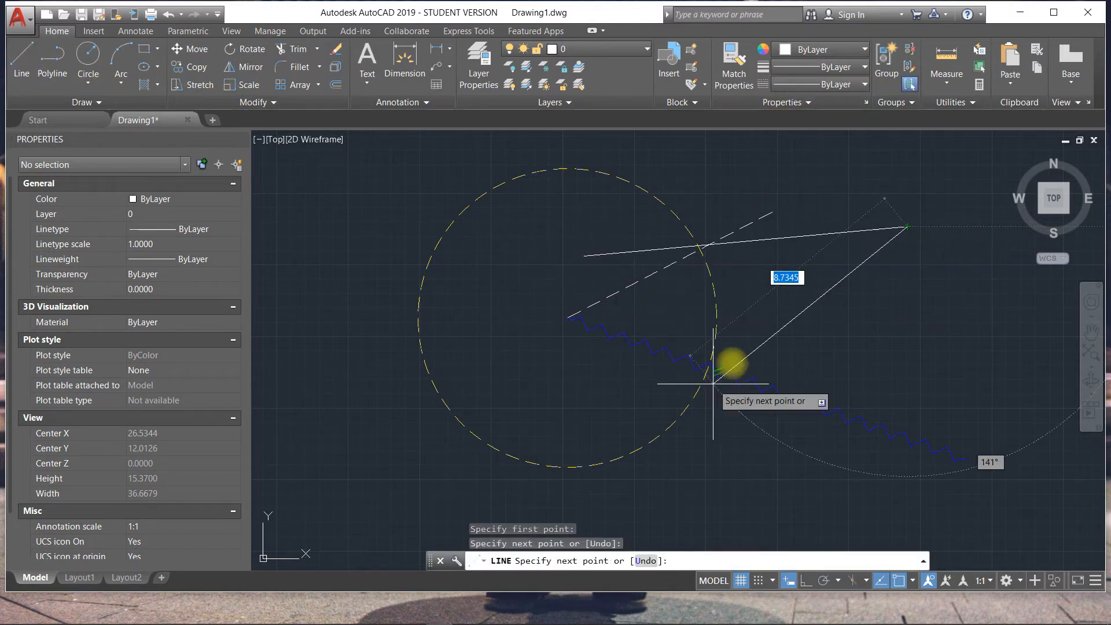
scroll(810, 249, "down", 1)
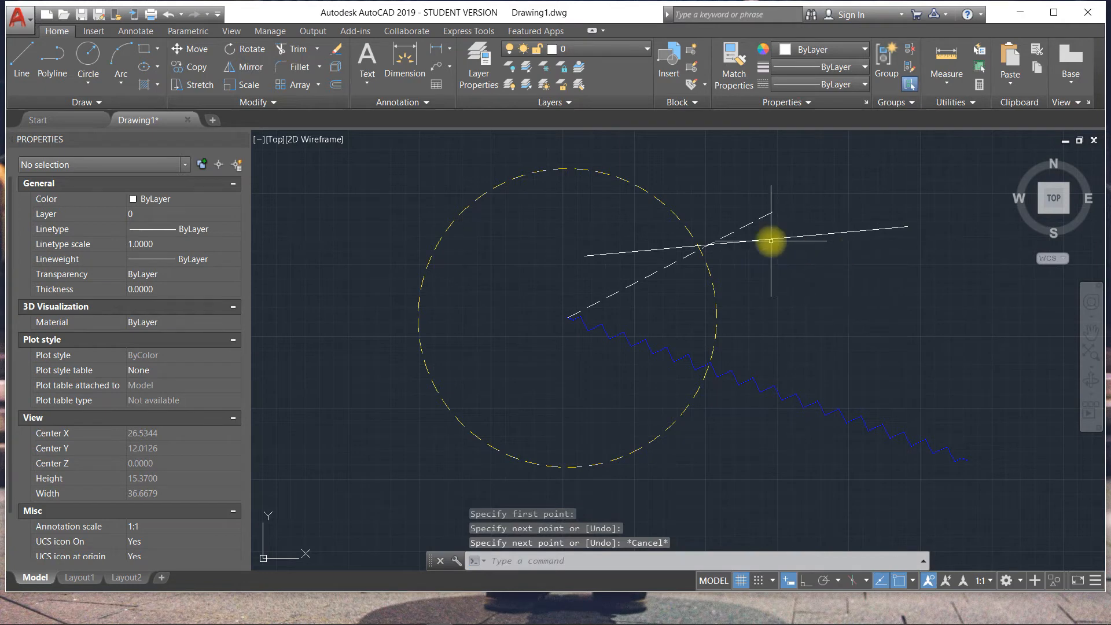
scroll(772, 240, "up", 3)
scroll(683, 218, "down", 4)
left_click(844, 267)
left_click(715, 174)
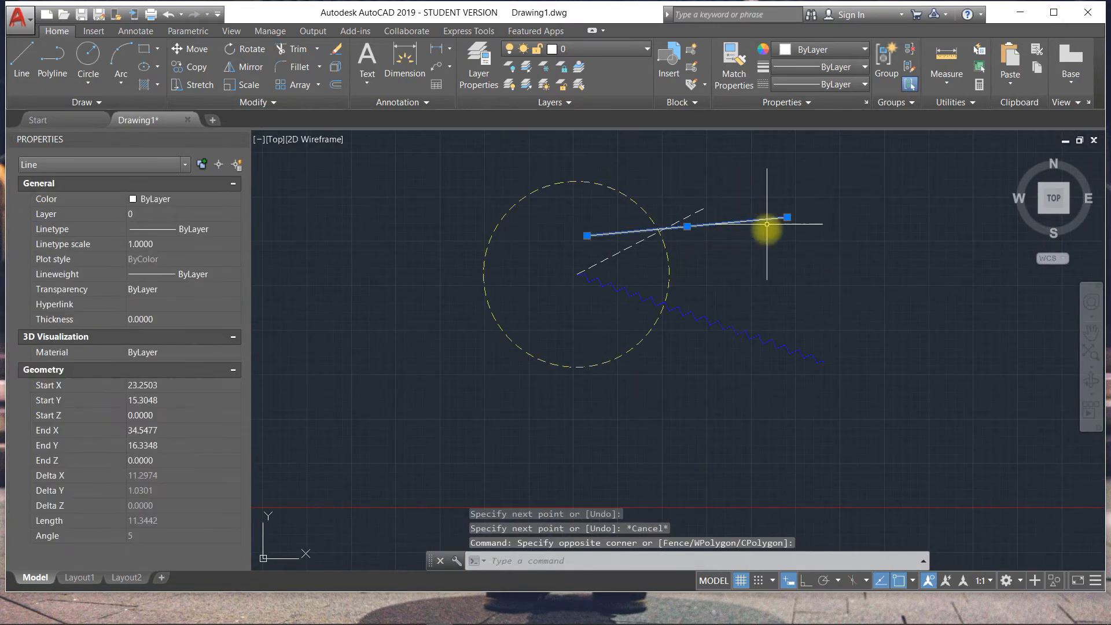
key("Delete")
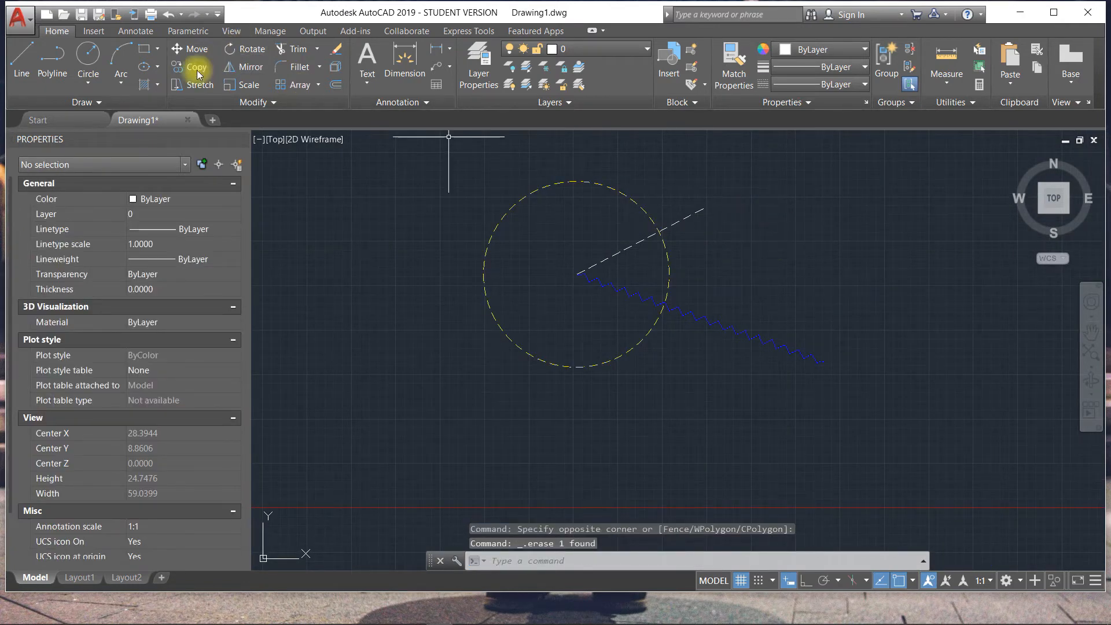
Draw a continuous line about 15.21 units long sloping down to the right below the circle, and select it.
left_click(19, 54)
left_click(405, 382)
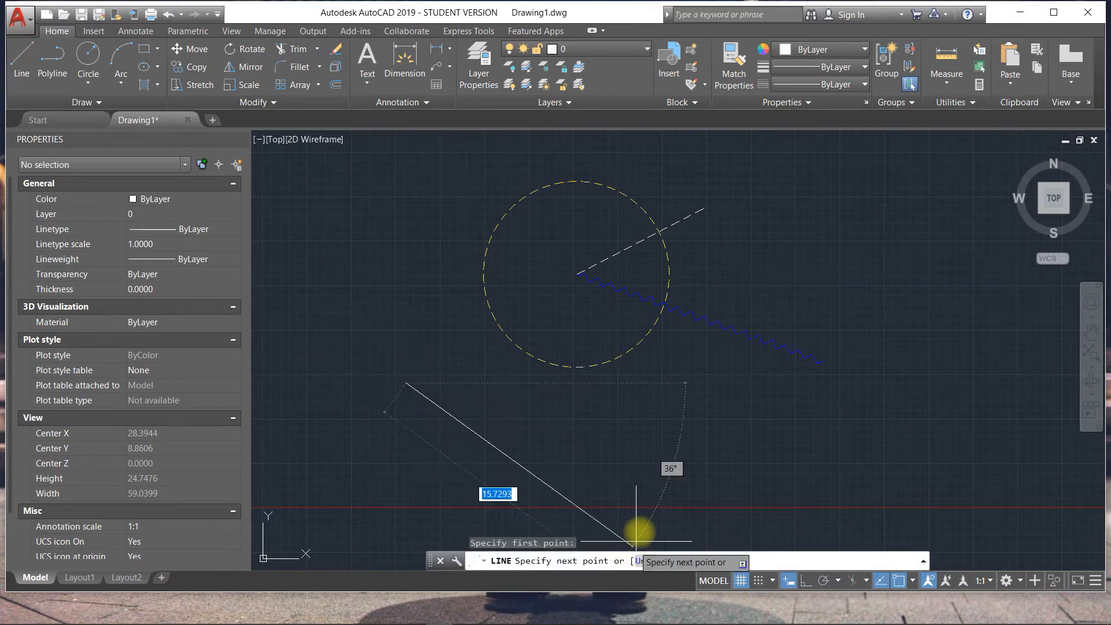
left_click(664, 461)
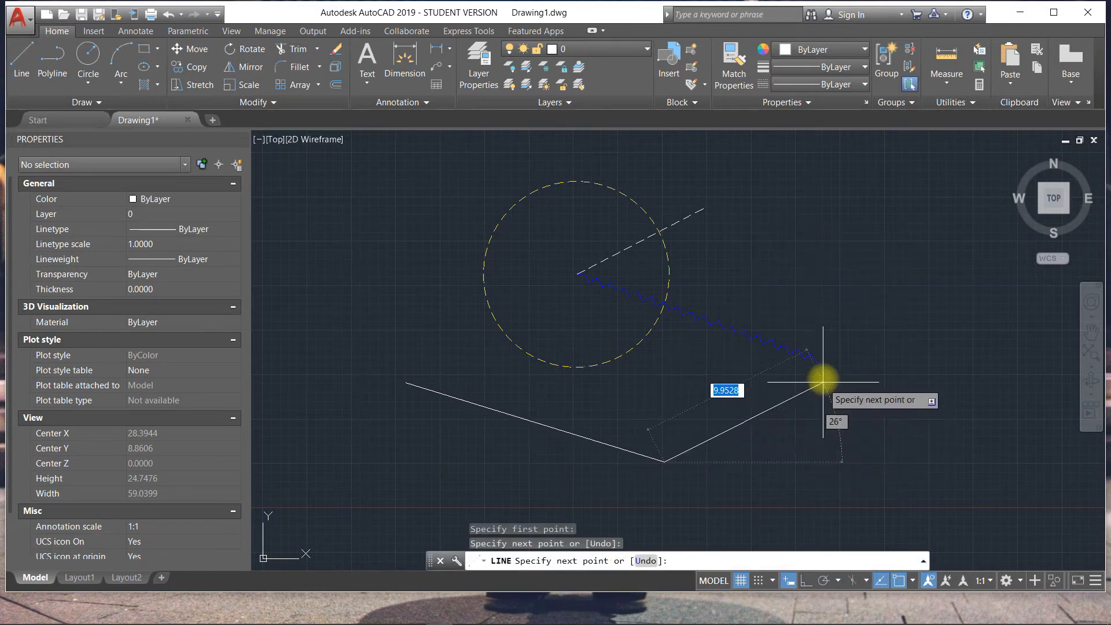
key("Escape")
left_click(603, 443)
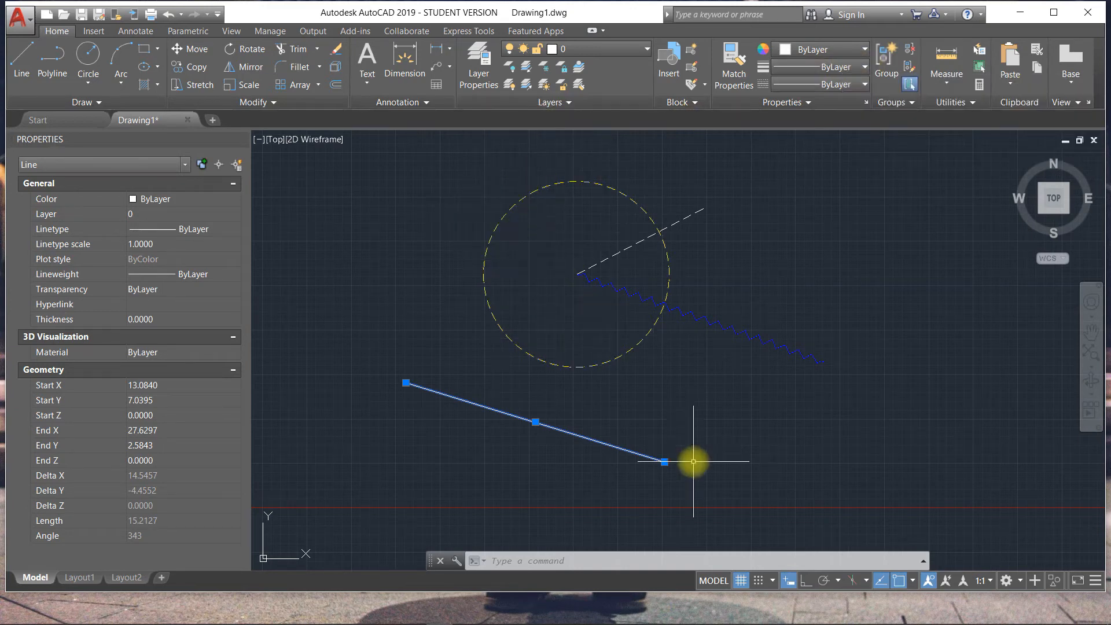
left_click(634, 52)
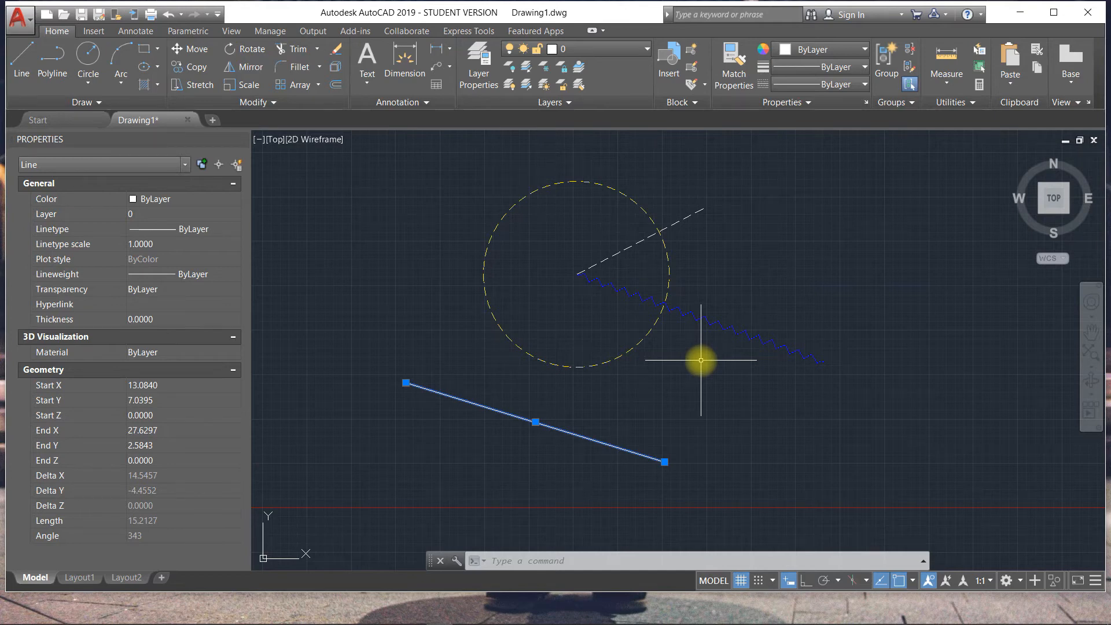
Open the Lineweight Settings with the LINEWEIGHT command and review the available lineweights in millimeters and inches.
type("li")
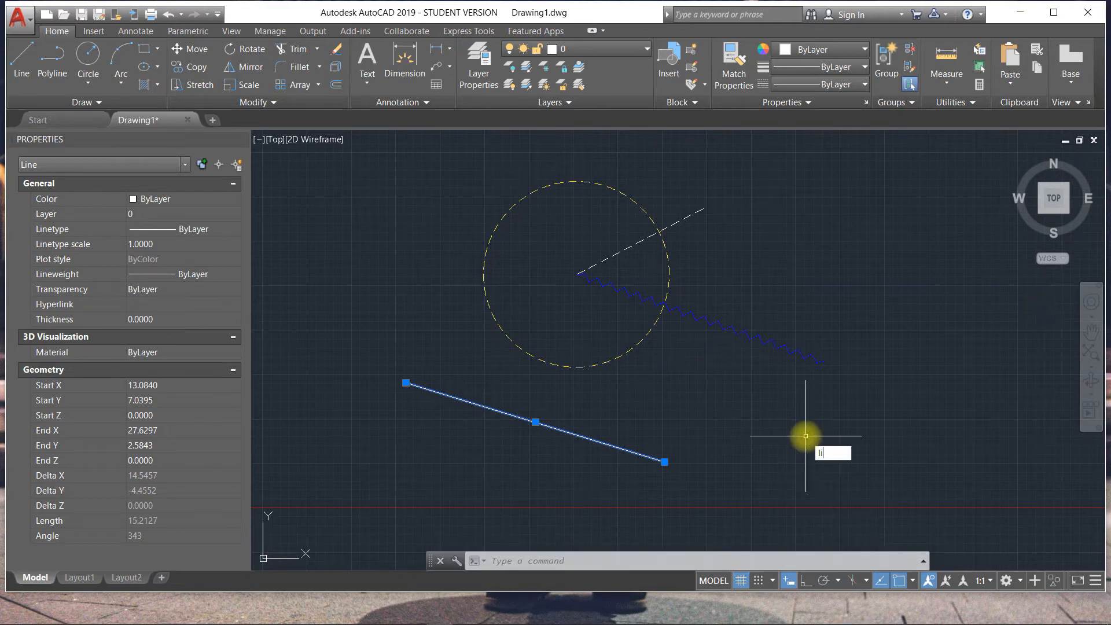
type("n")
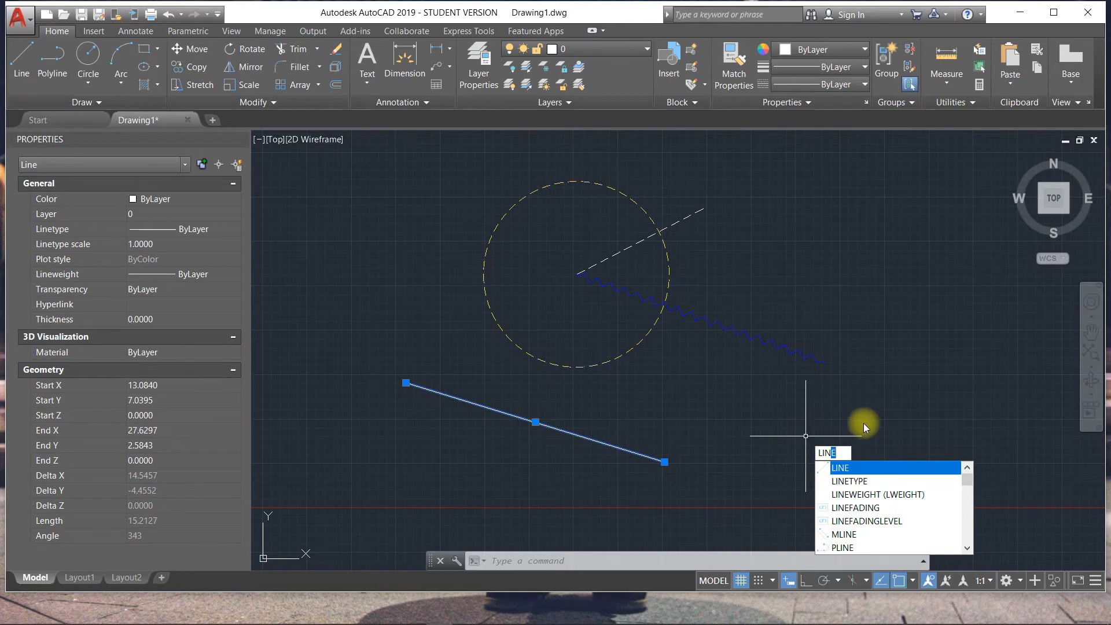
left_click(889, 495)
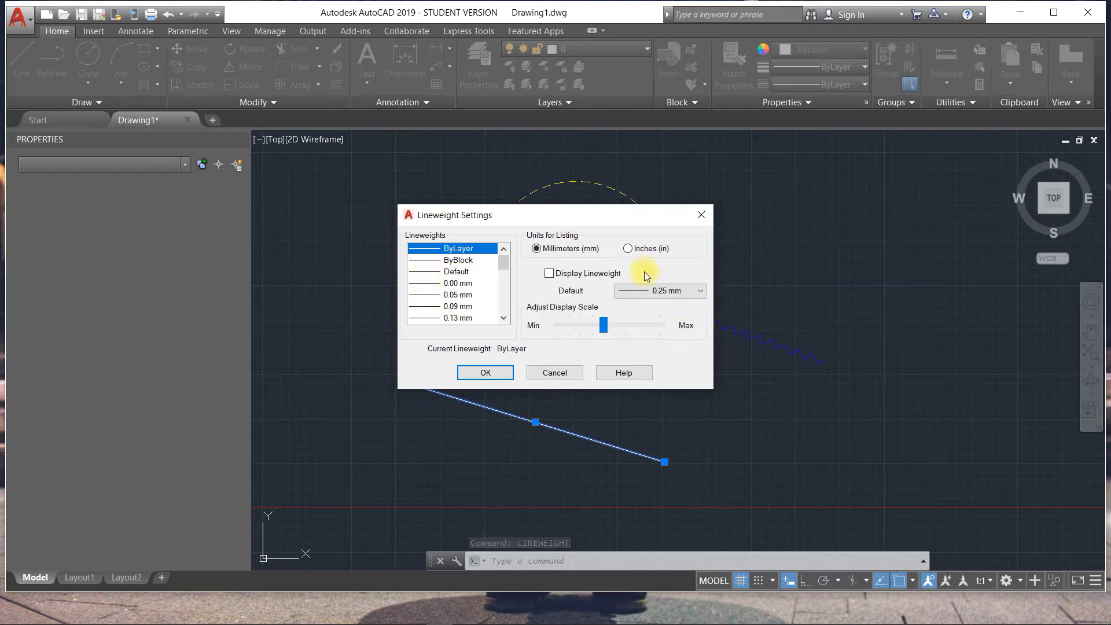
scroll(452, 272, "down", 7)
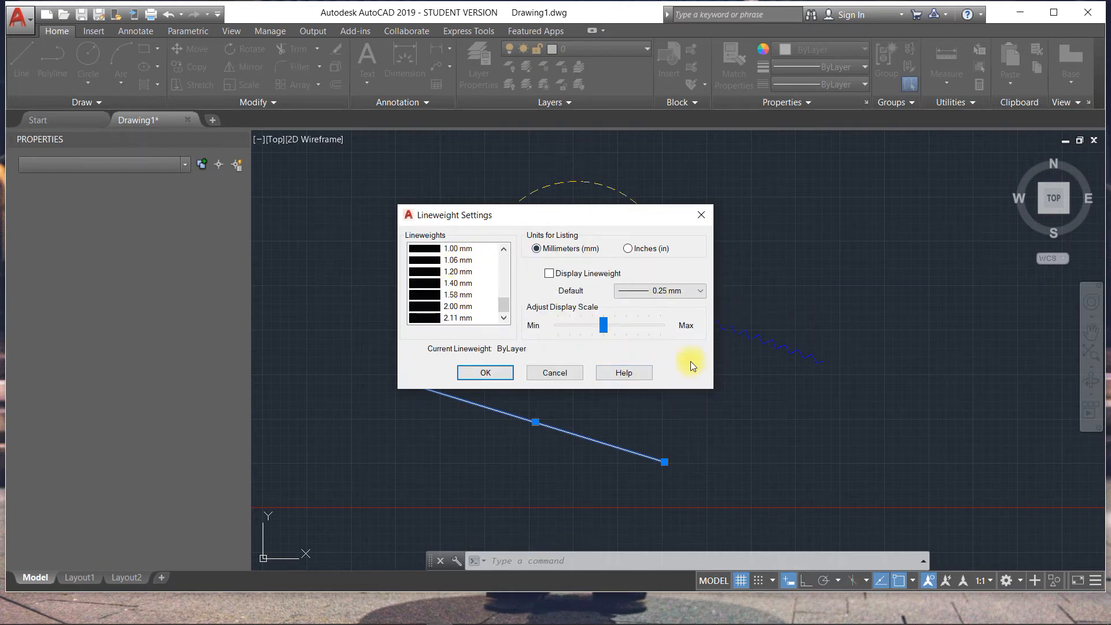
left_click(628, 248)
scroll(457, 284, "down", 6)
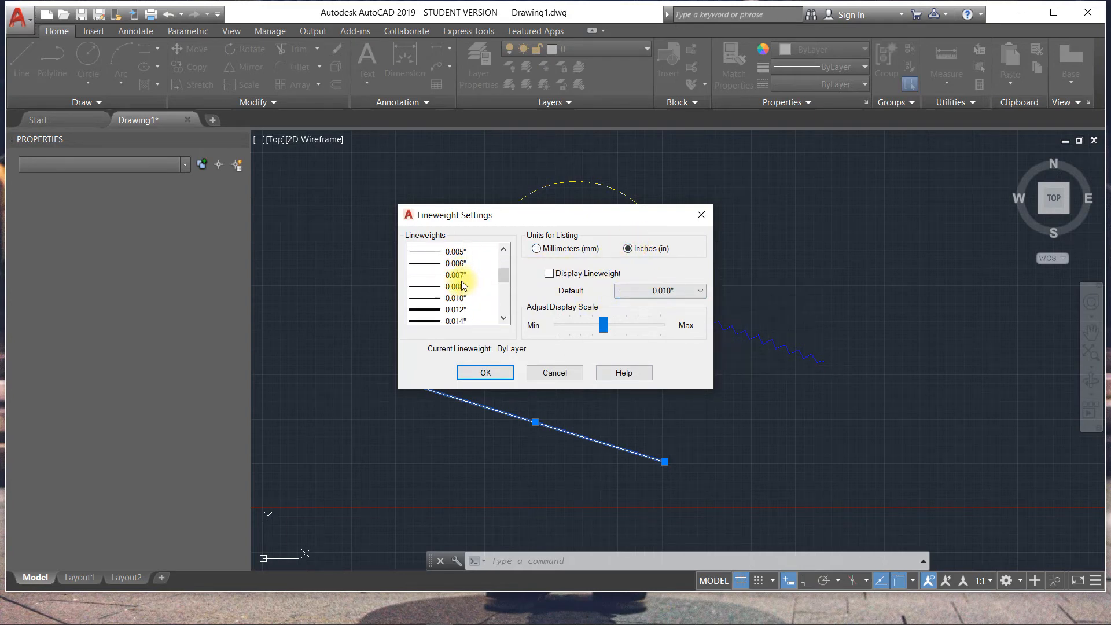
scroll(460, 285, "up", 6)
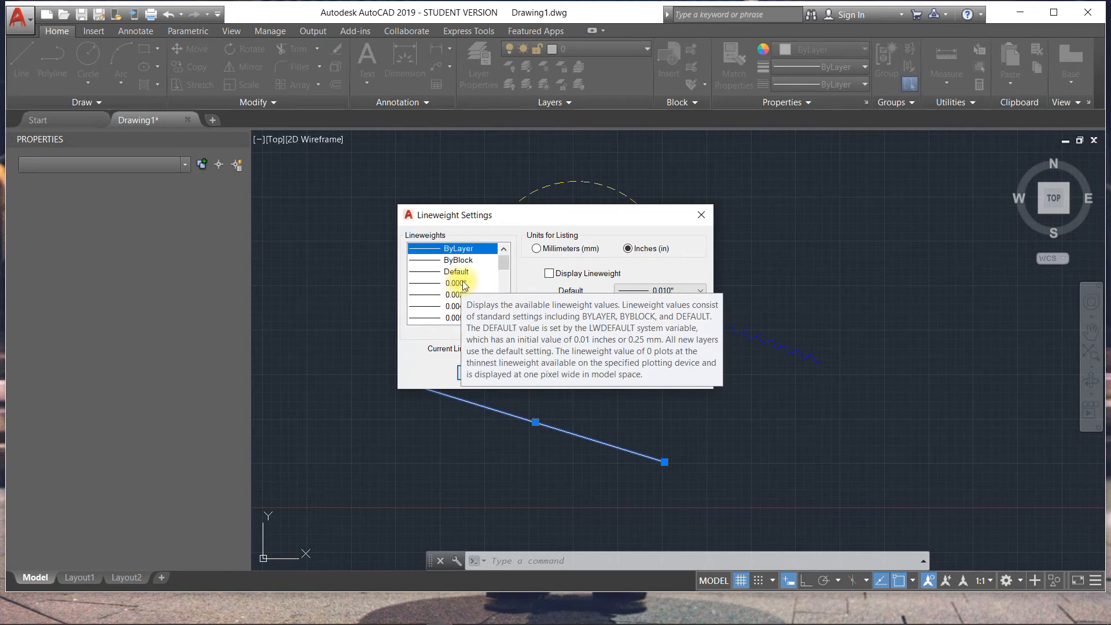
left_click(548, 248)
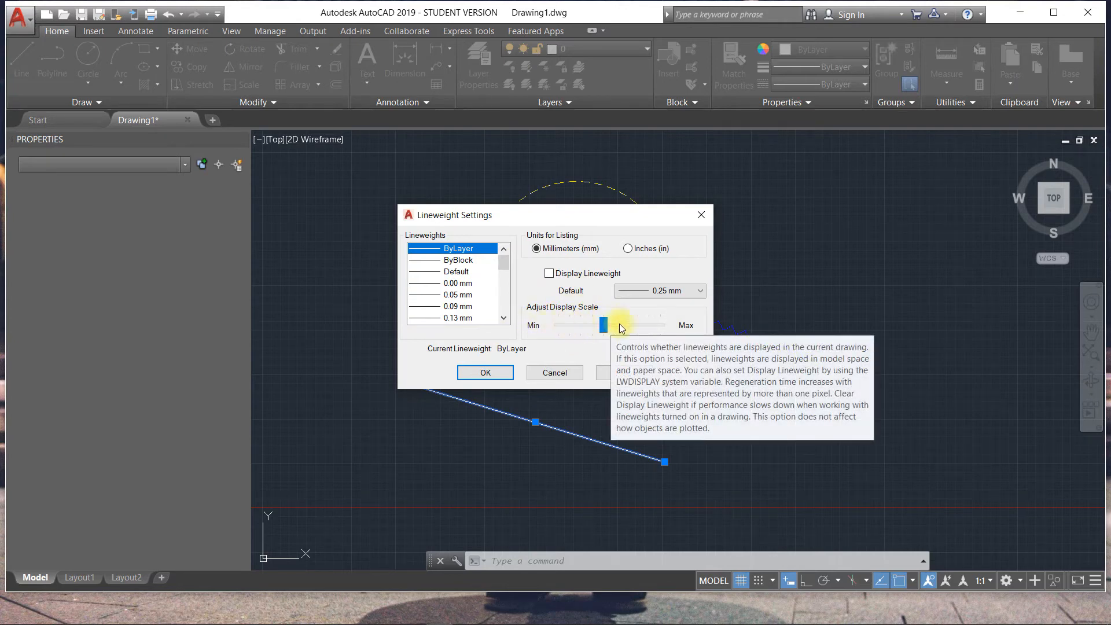
Check the default lineweight setting, cancel the Lineweight Settings, and review the lineweight choices for new objects.
left_click(669, 296)
left_click(650, 290)
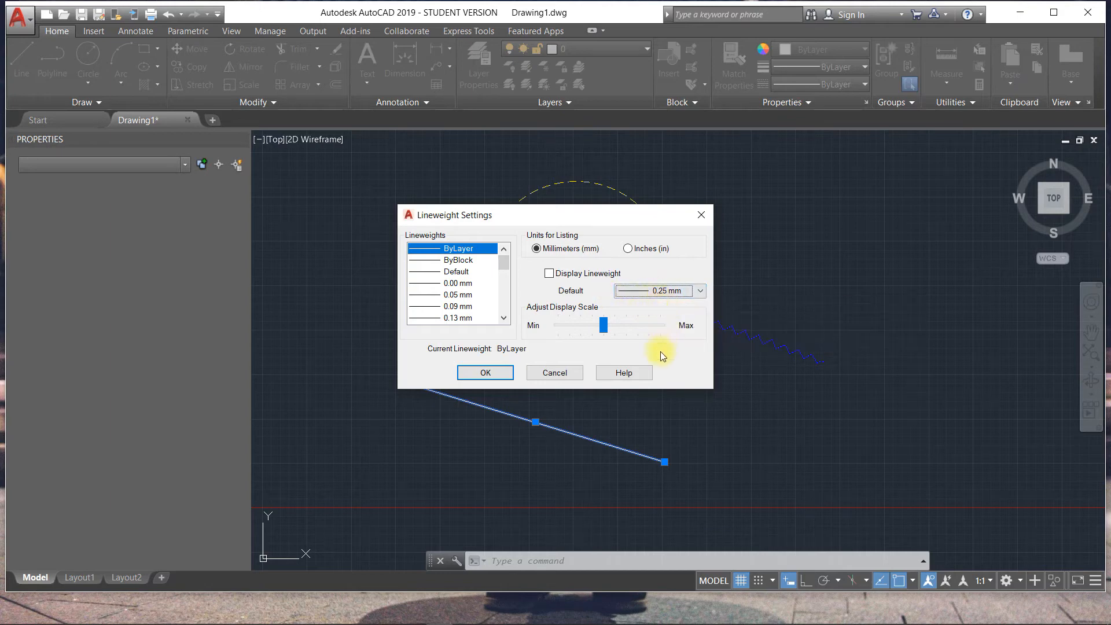
left_click(554, 373)
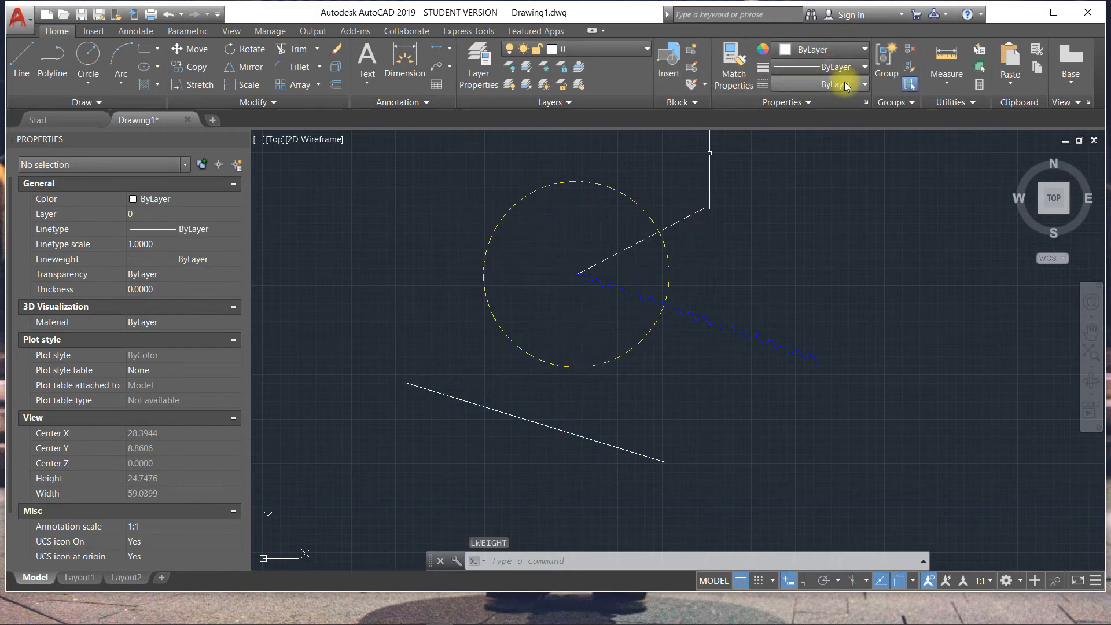
left_click(859, 67)
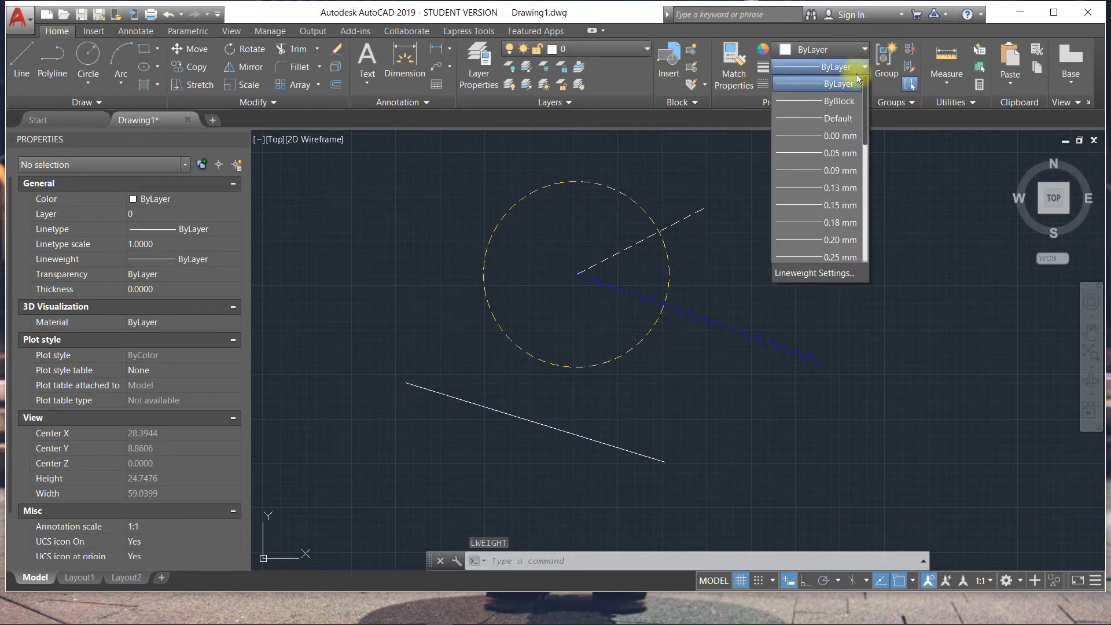
left_click(882, 438)
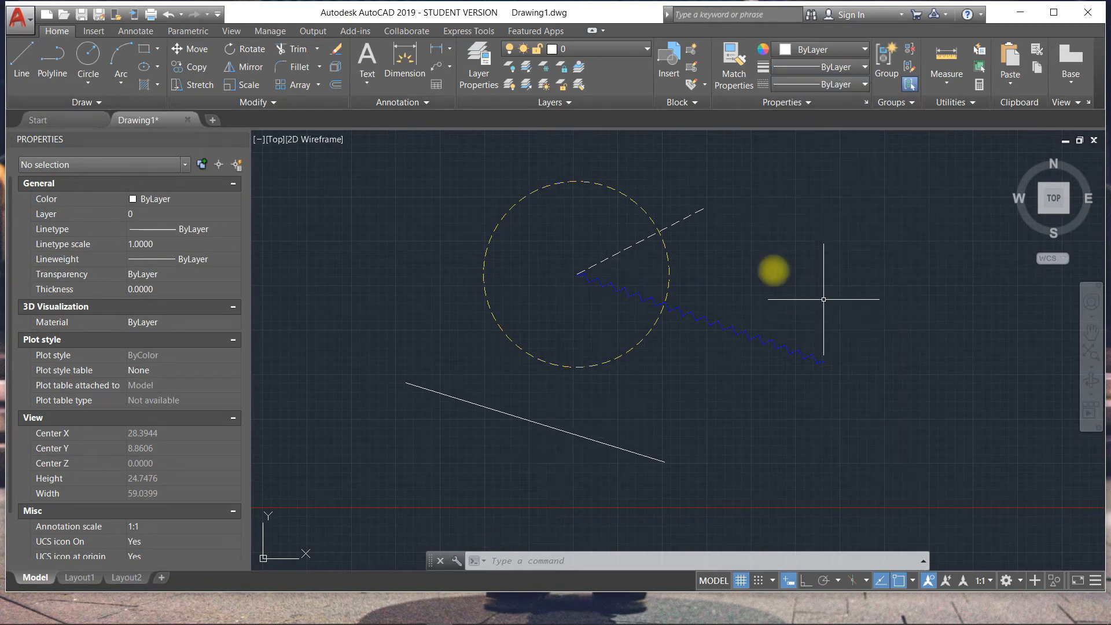
Examine the blue ZIGZAG line from the circle's center and its properties.
middle_click_drag(703, 250, 763, 280)
scroll(688, 269, "up", 2)
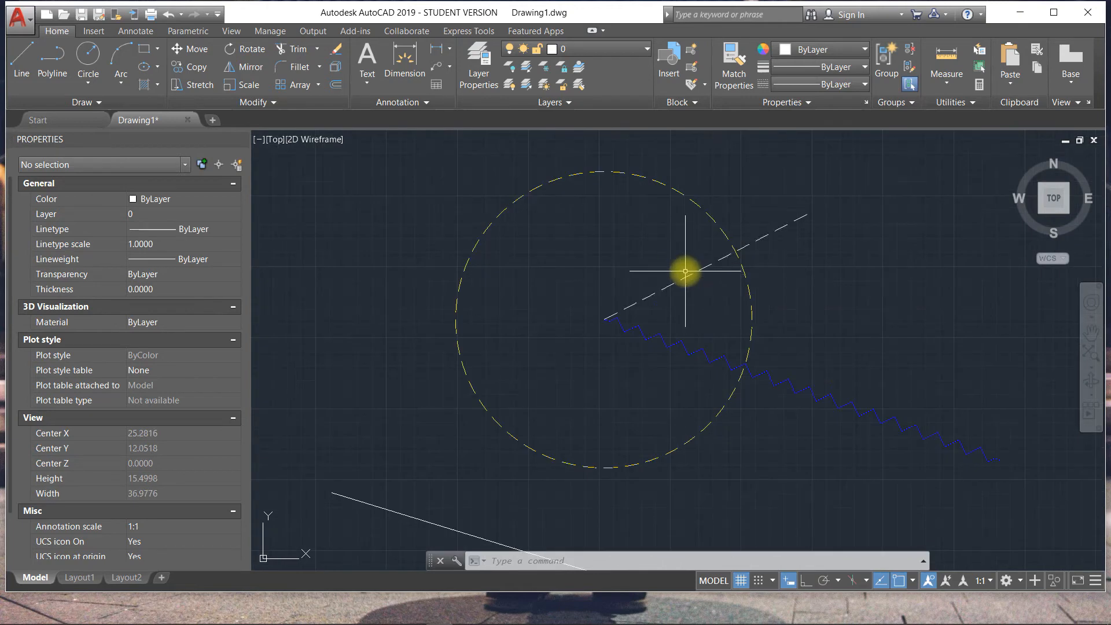
scroll(688, 269, "down", 2)
left_click(896, 398)
left_click(817, 349)
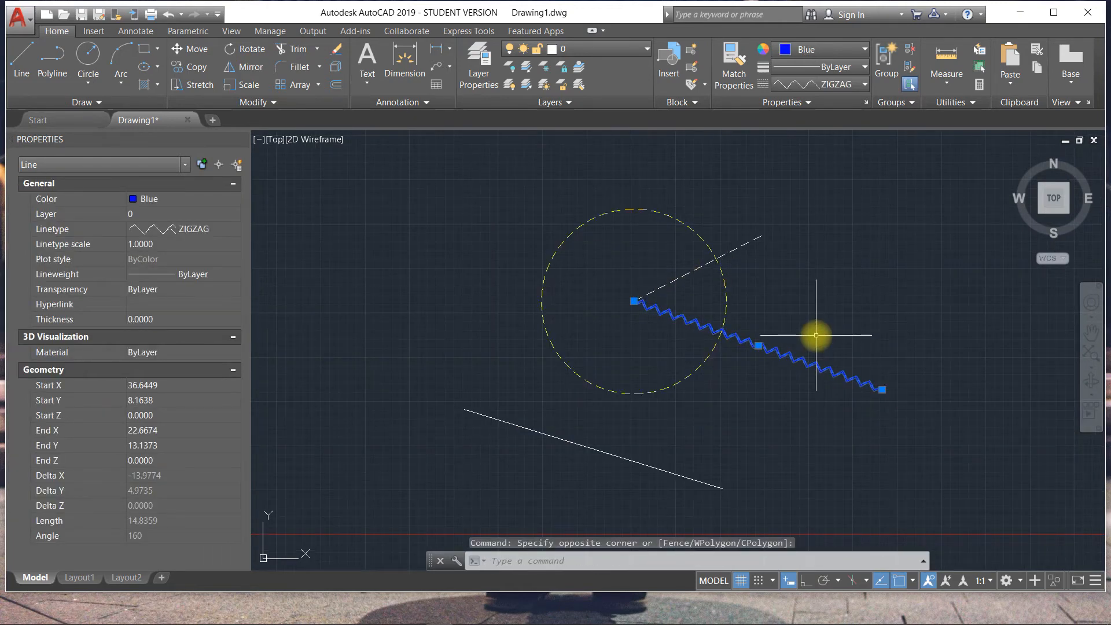
key("Escape")
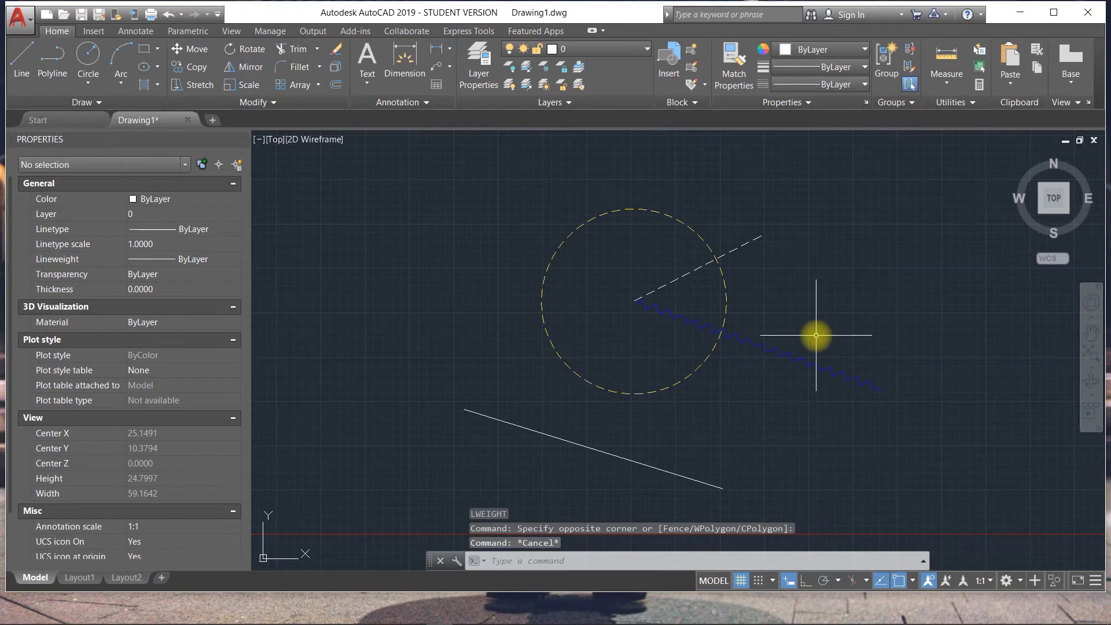
With the blue zigzag line selected, open the Lineweight Settings using LINEWEIGHT, review the listed lineweights, and close the settings.
scroll(739, 283, "up", 2)
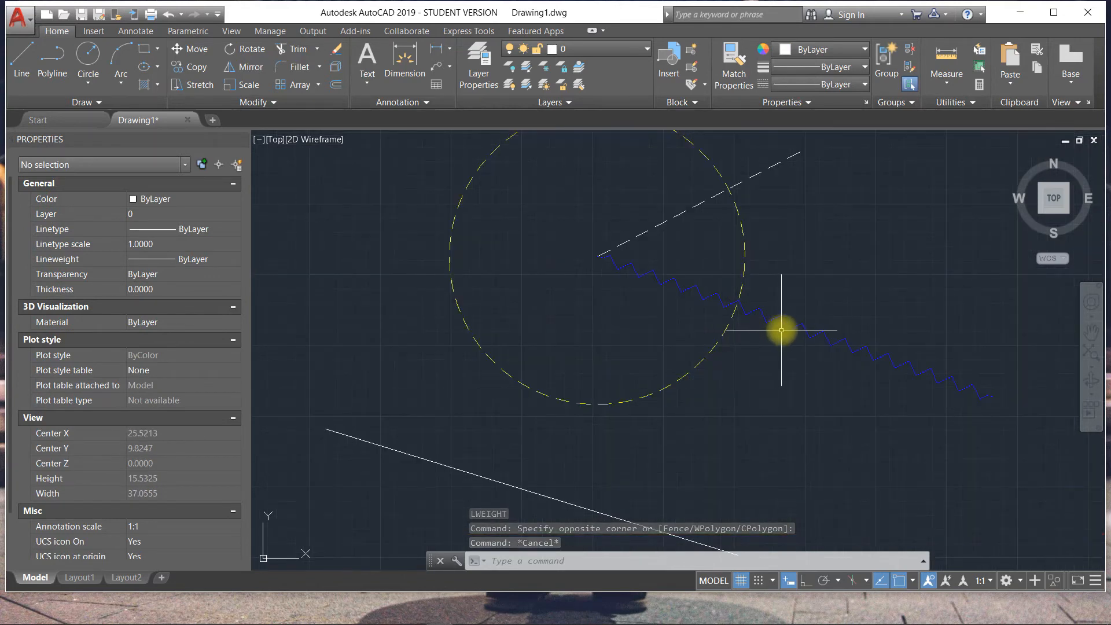
left_click(785, 327)
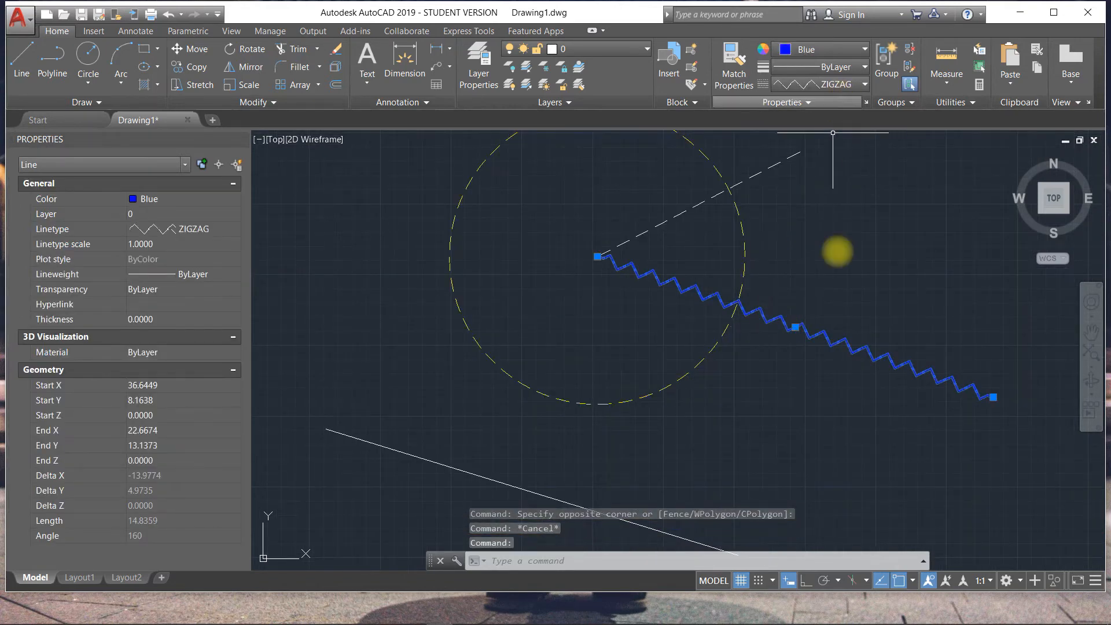
type("Li")
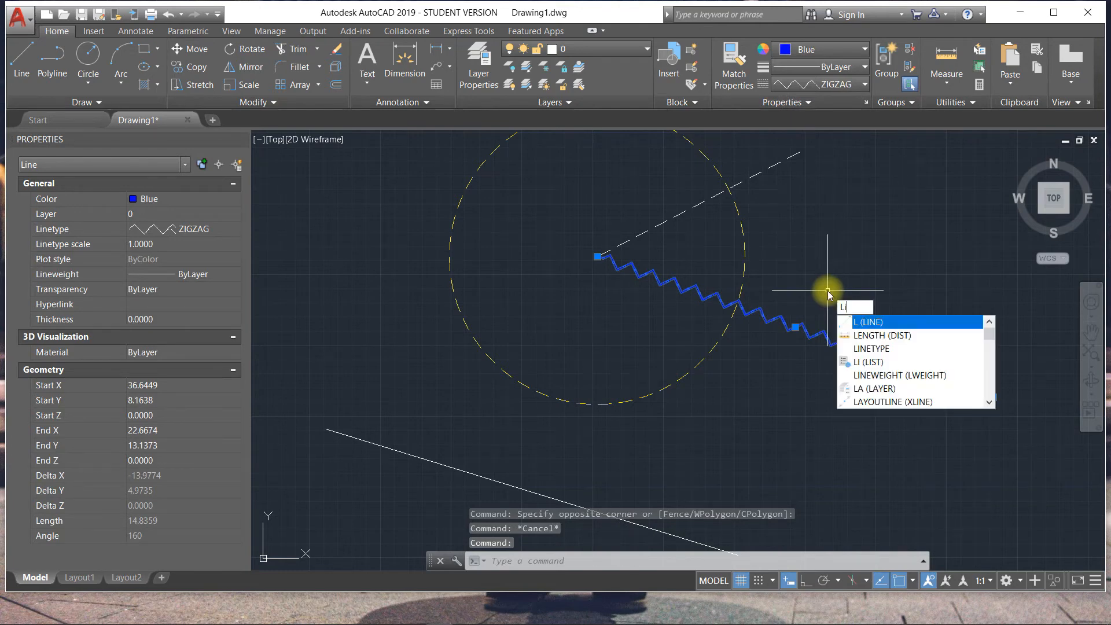
type("NE")
left_click(900, 349)
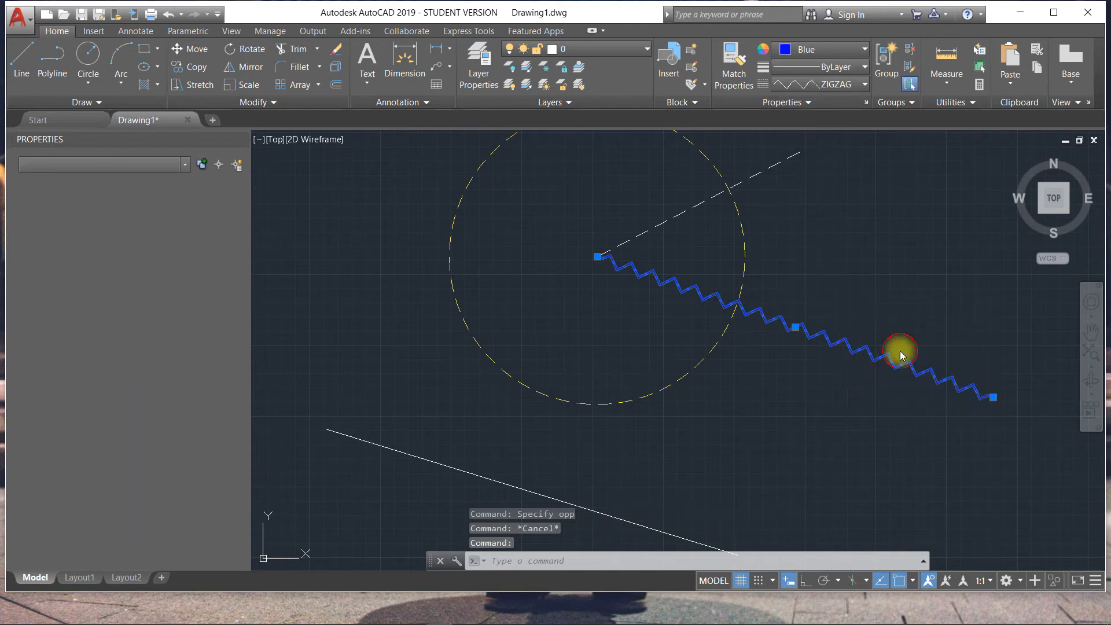
scroll(461, 296, "down", 2)
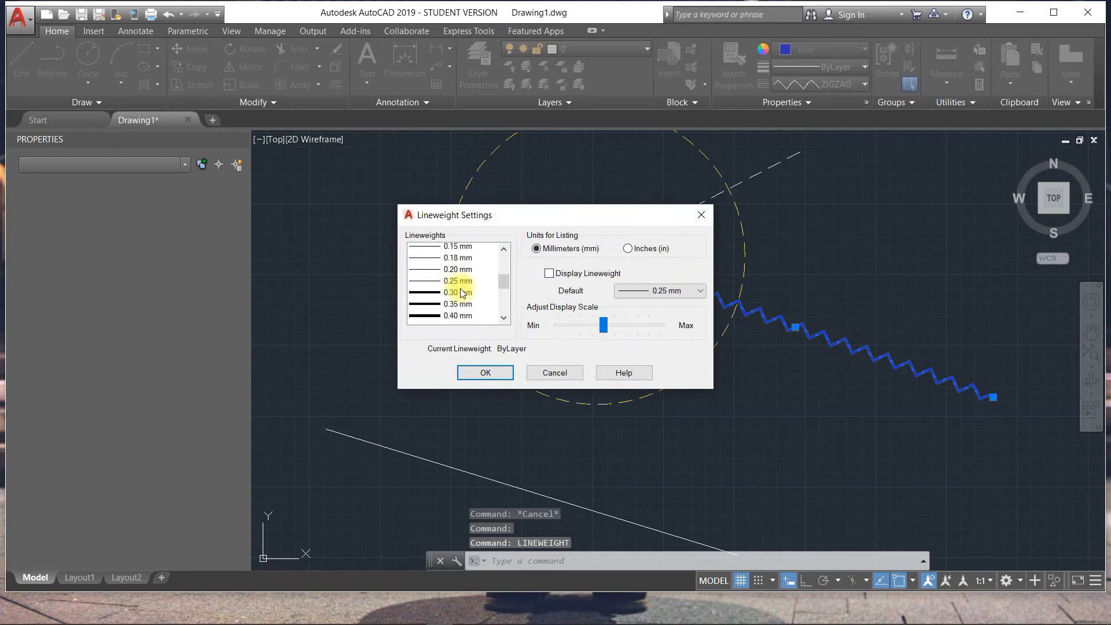
left_click(701, 215)
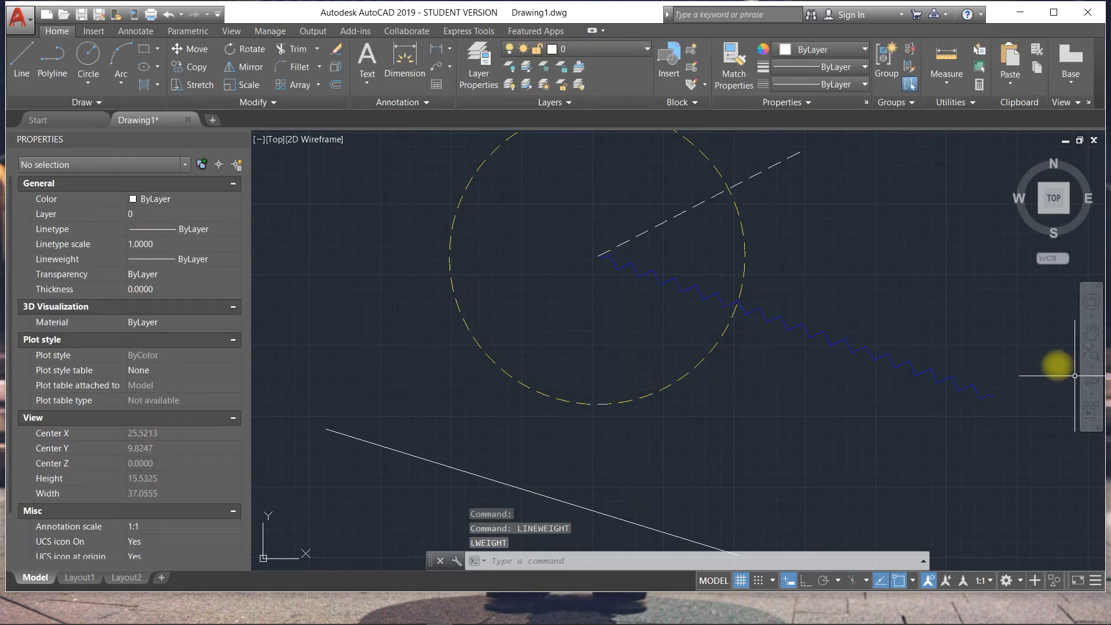
Set the blue zigzag line's lineweight to 0.40 mm and clear the selection.
left_click(897, 358)
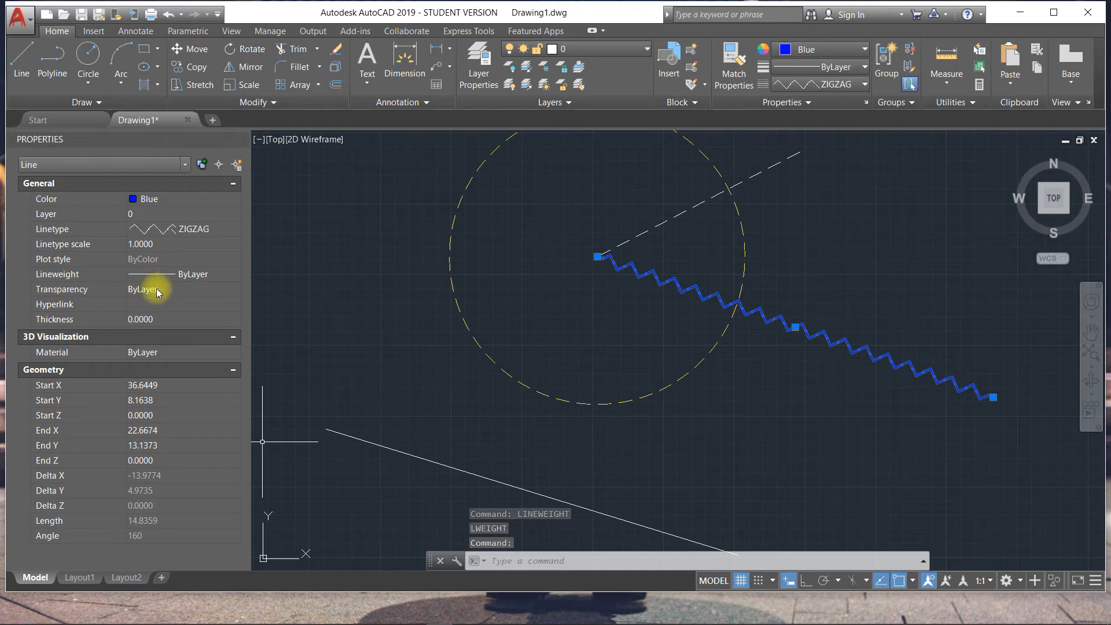
left_click(219, 273)
left_click(234, 273)
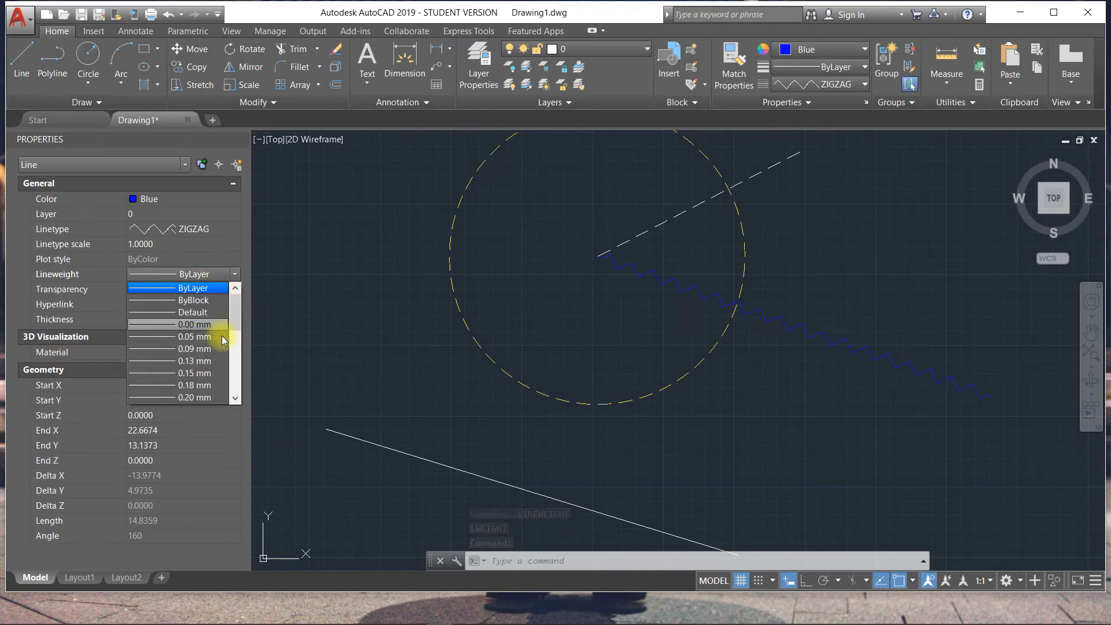
scroll(209, 378, "down", 3)
left_click(320, 287)
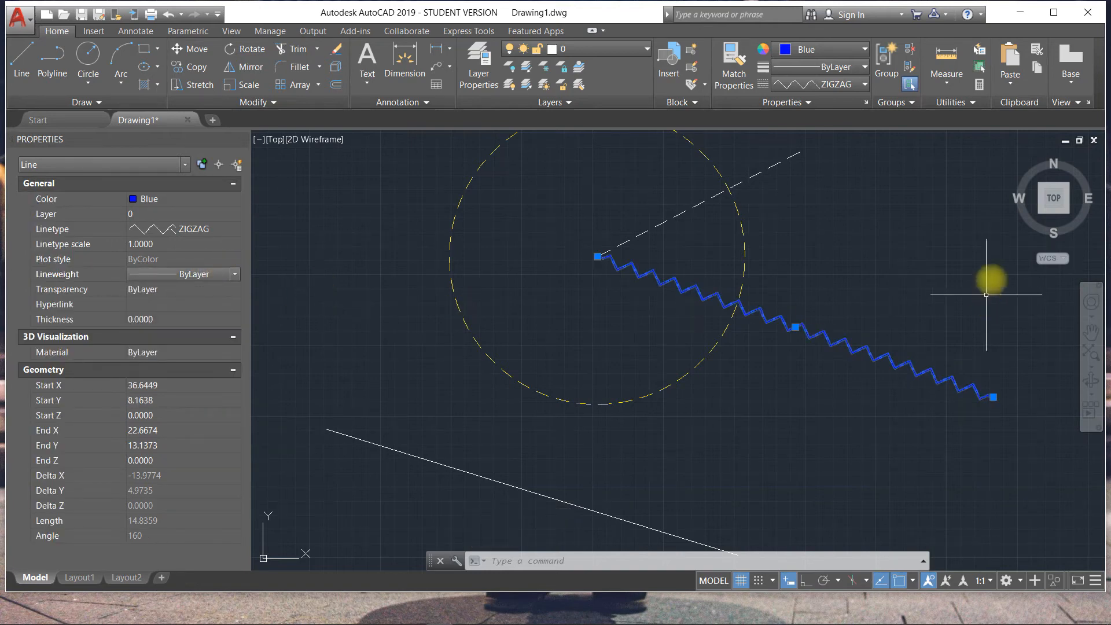
left_click(862, 69)
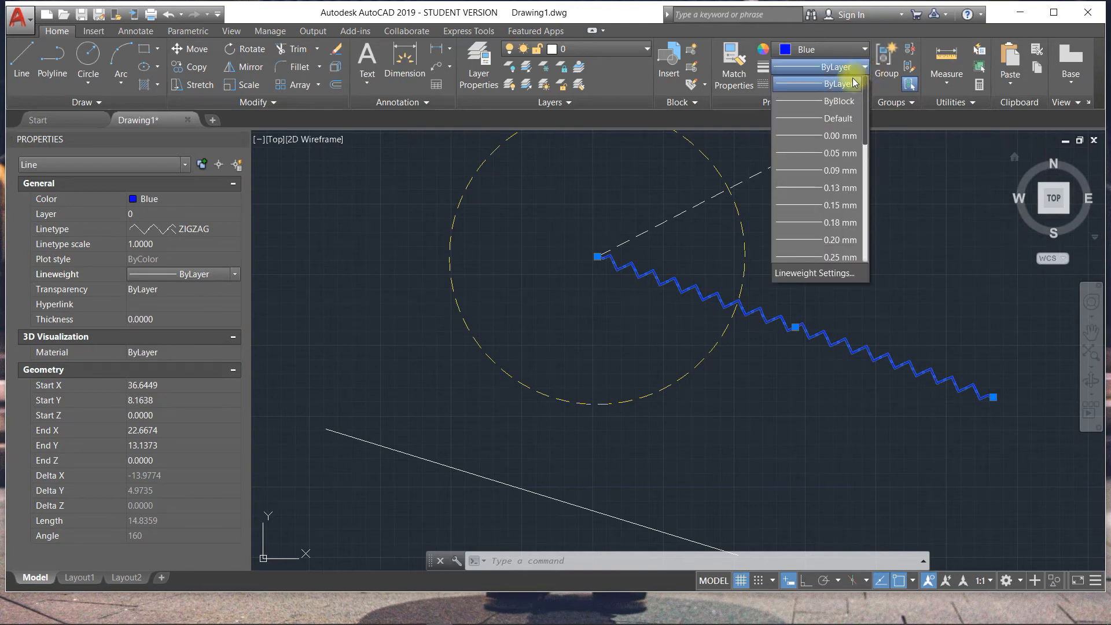
scroll(820, 153, "down", 3)
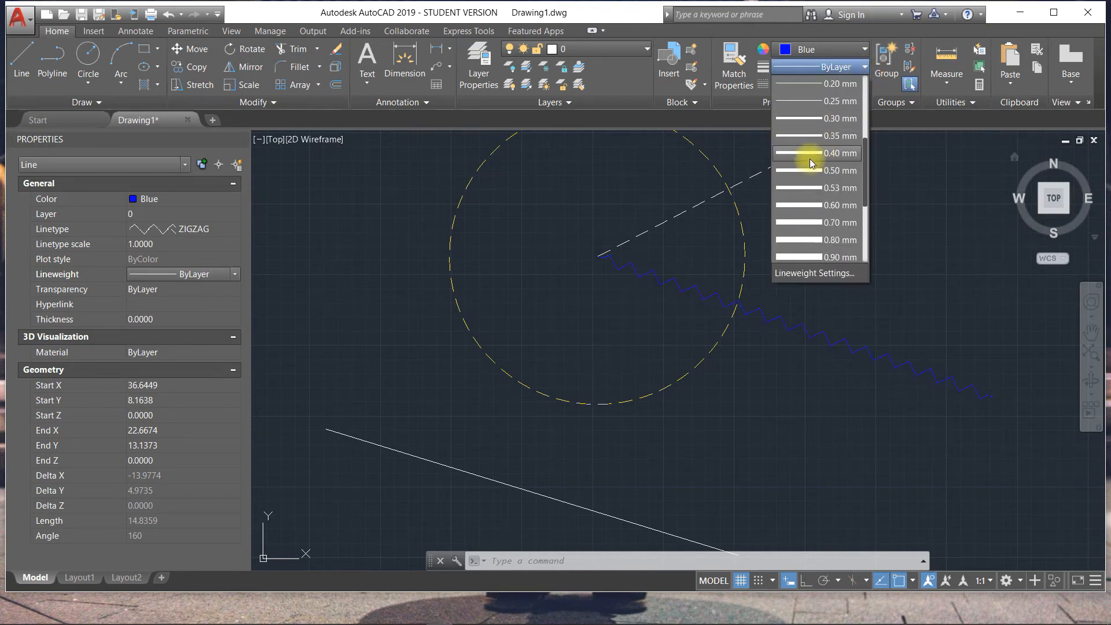
left_click(807, 153)
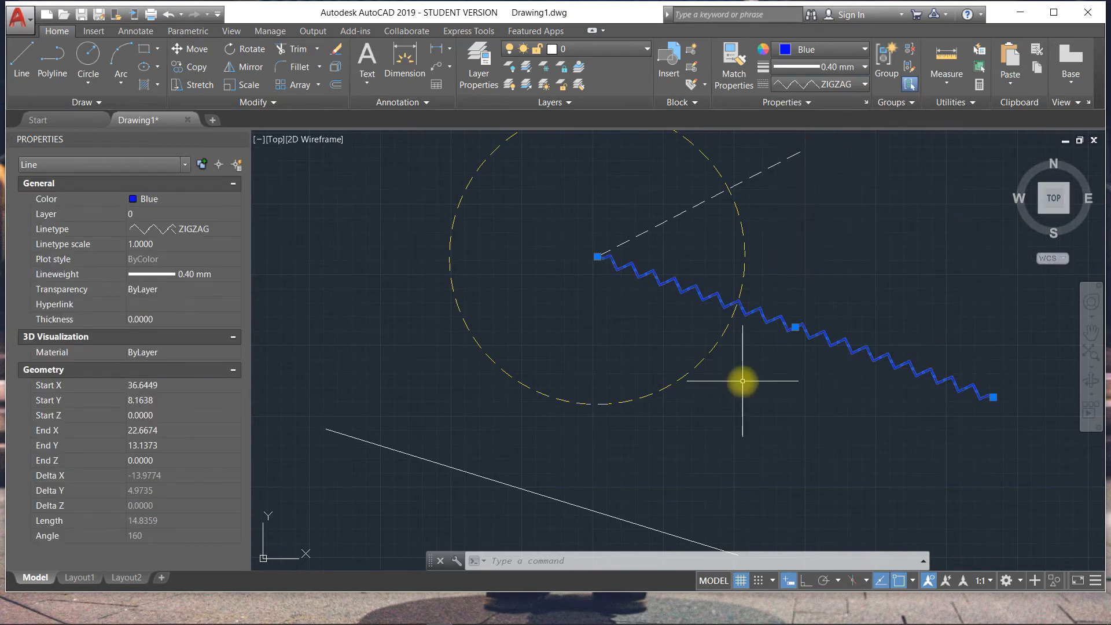
key("Escape")
Inspect the zigzag line up close and check its lineweight property.
scroll(752, 324, "up", 2)
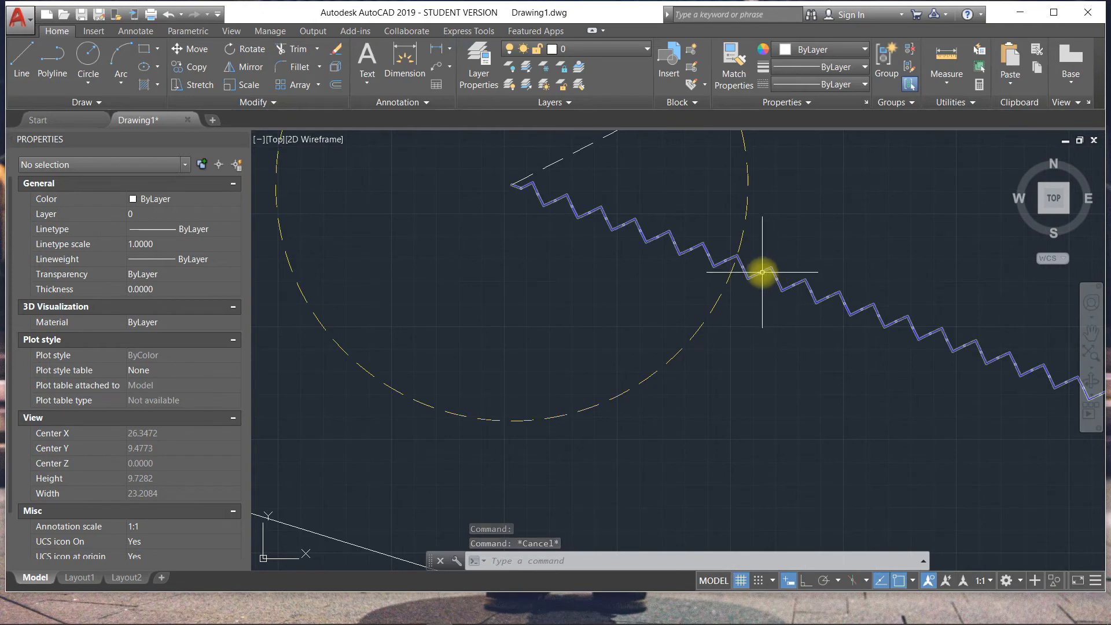
scroll(803, 318, "down", 2)
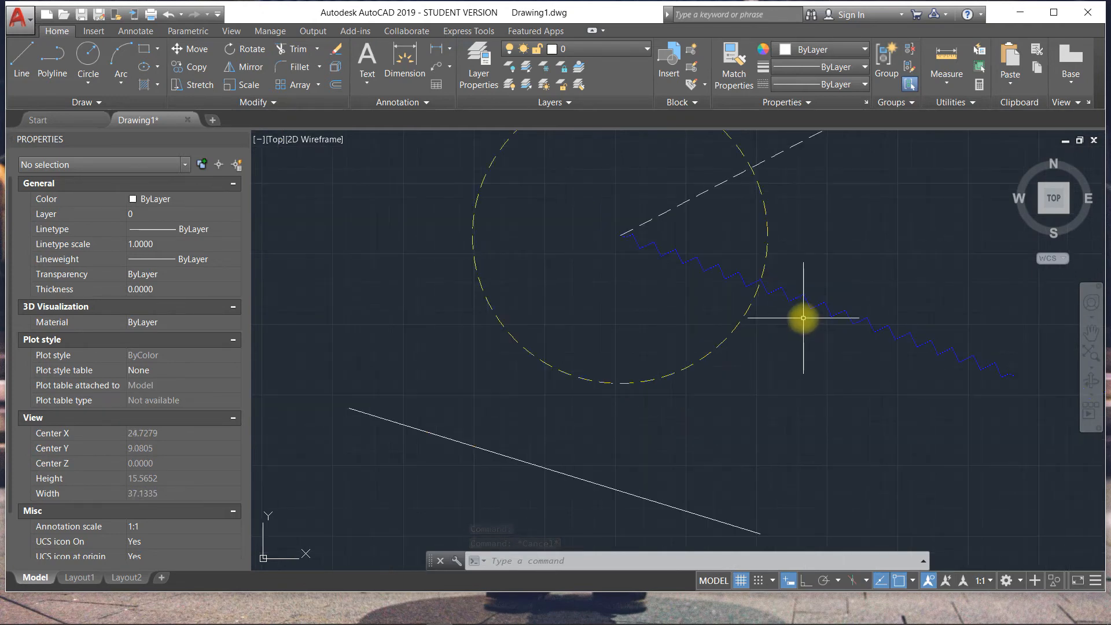
middle_click_drag(803, 317, 735, 372)
left_click(737, 347)
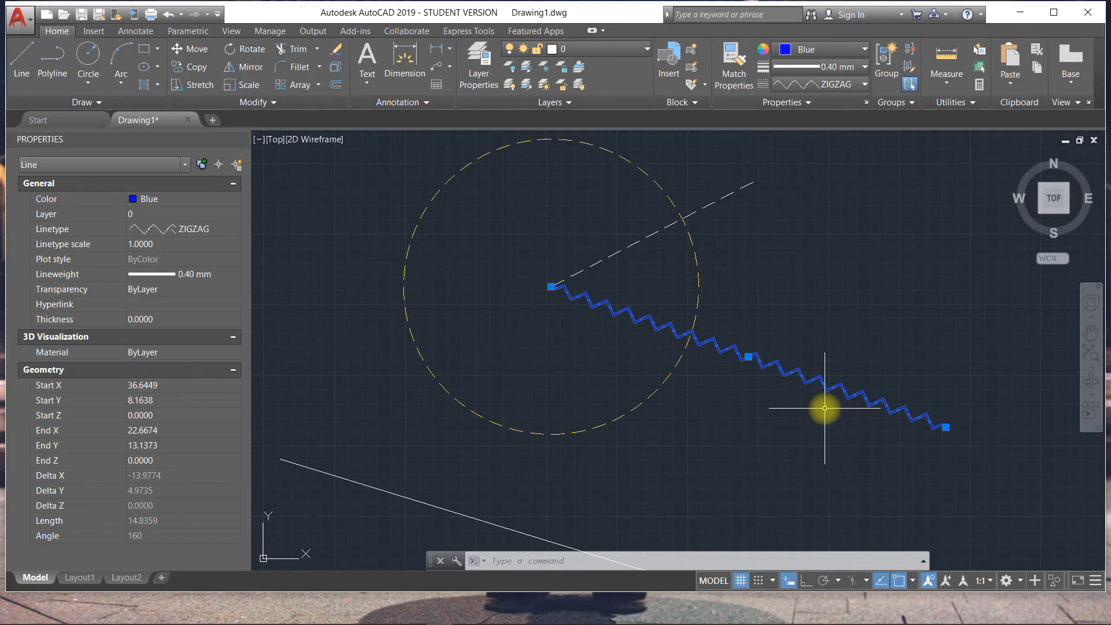
key("Escape")
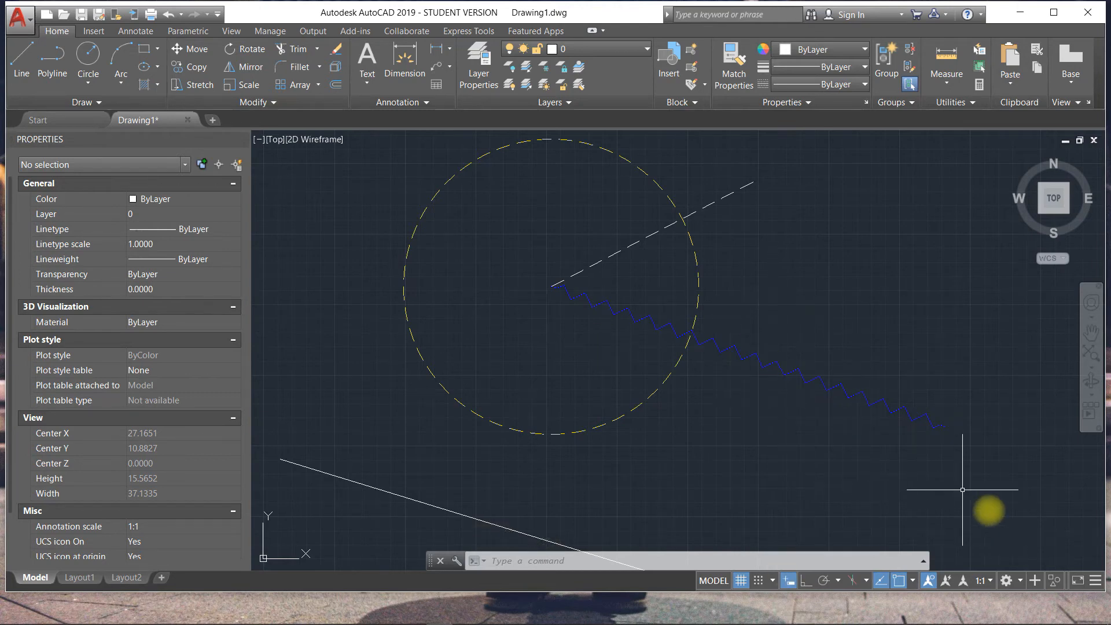
left_click(1095, 581)
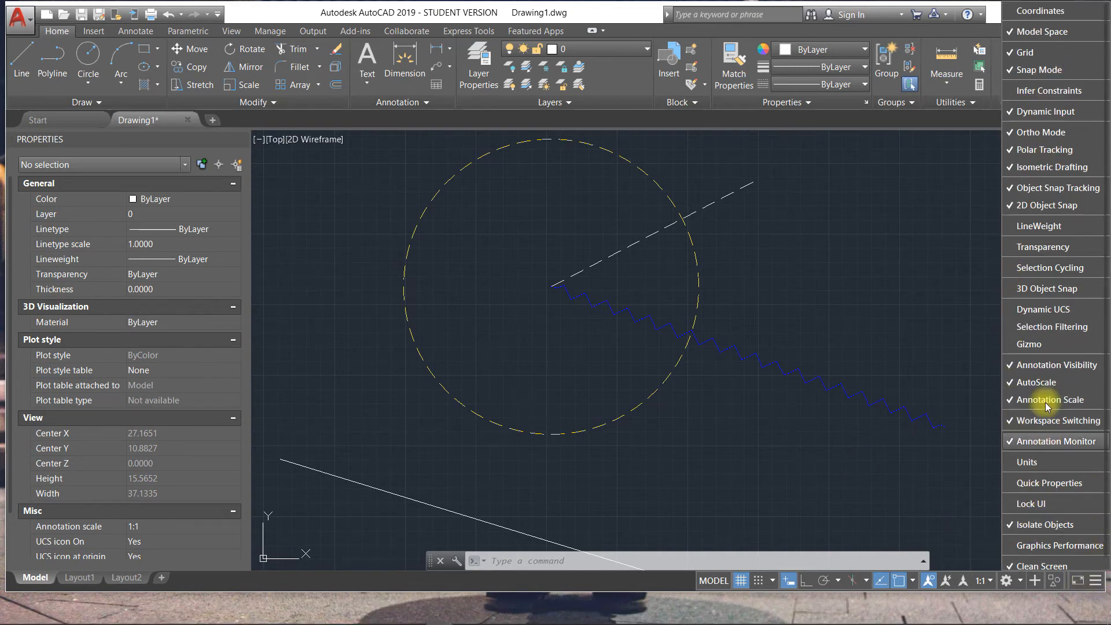
left_click(989, 317)
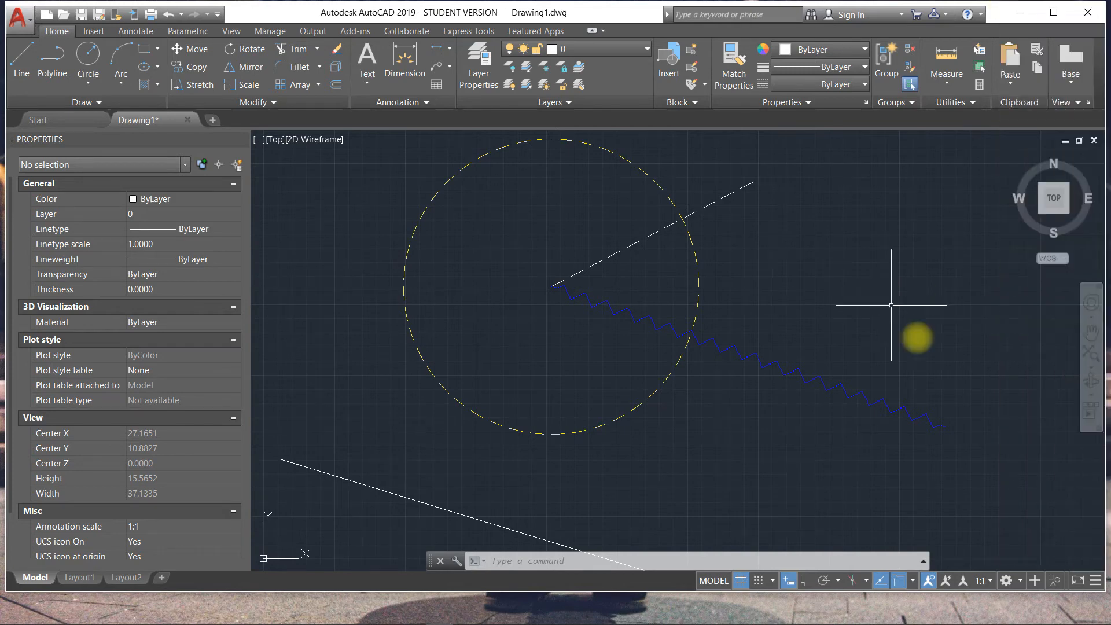
left_click(1095, 580)
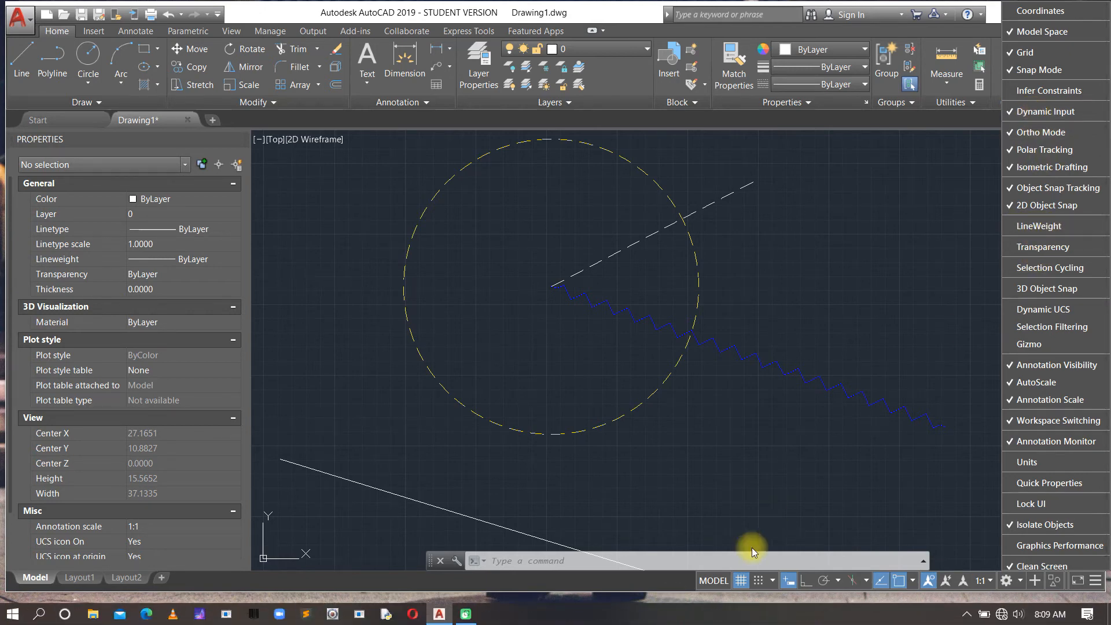
left_click(831, 477)
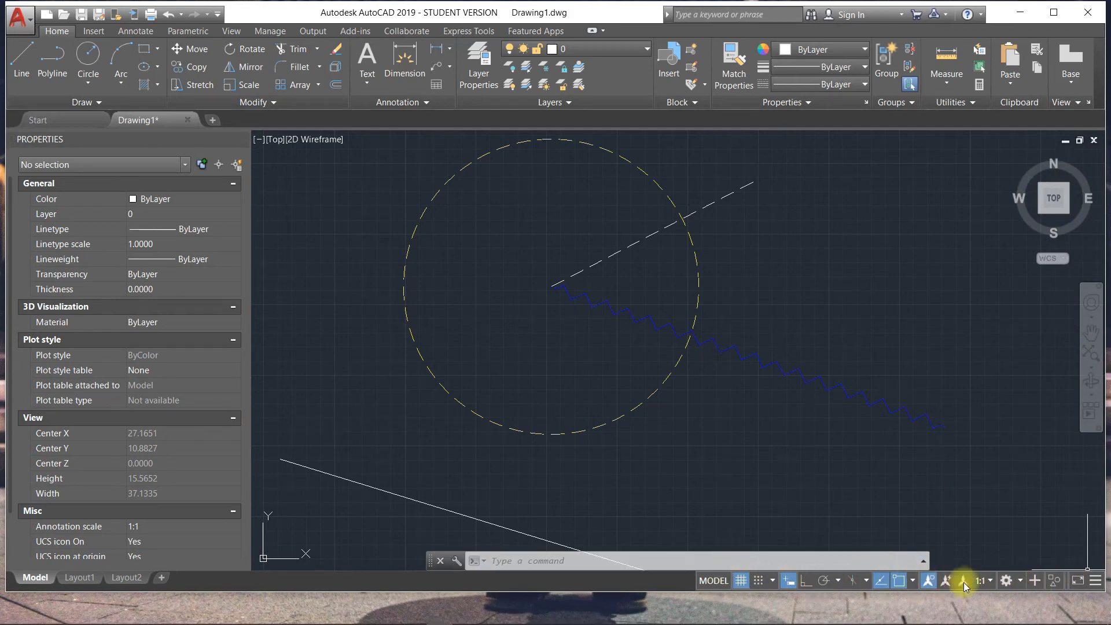
Customize the status bar to include the LineWeight toggle.
left_click(1096, 581)
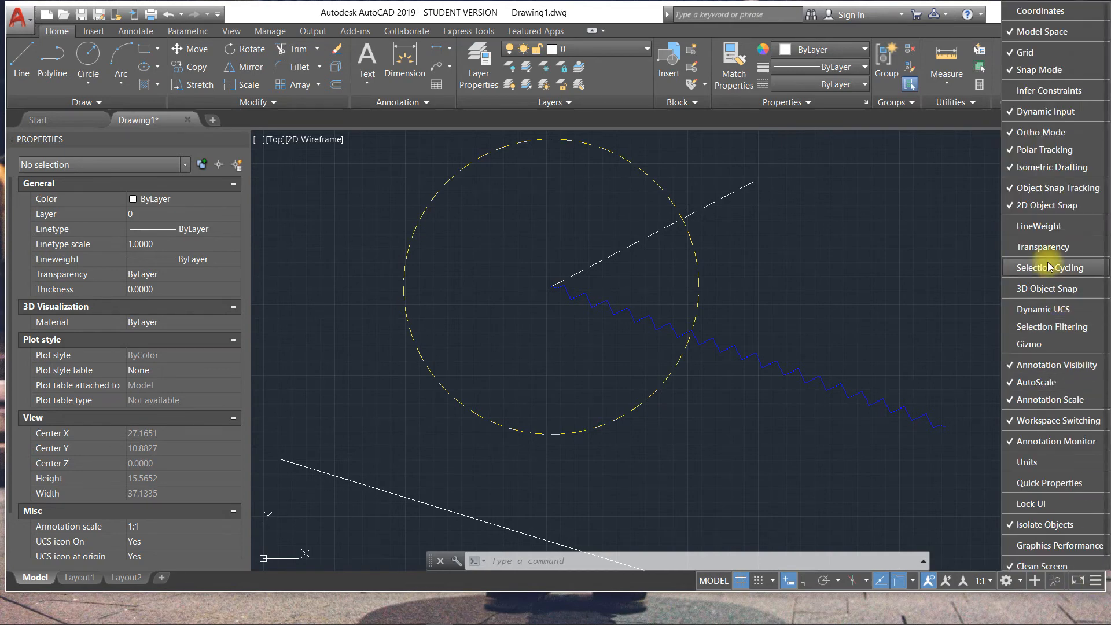
left_click(1054, 231)
left_click(1053, 230)
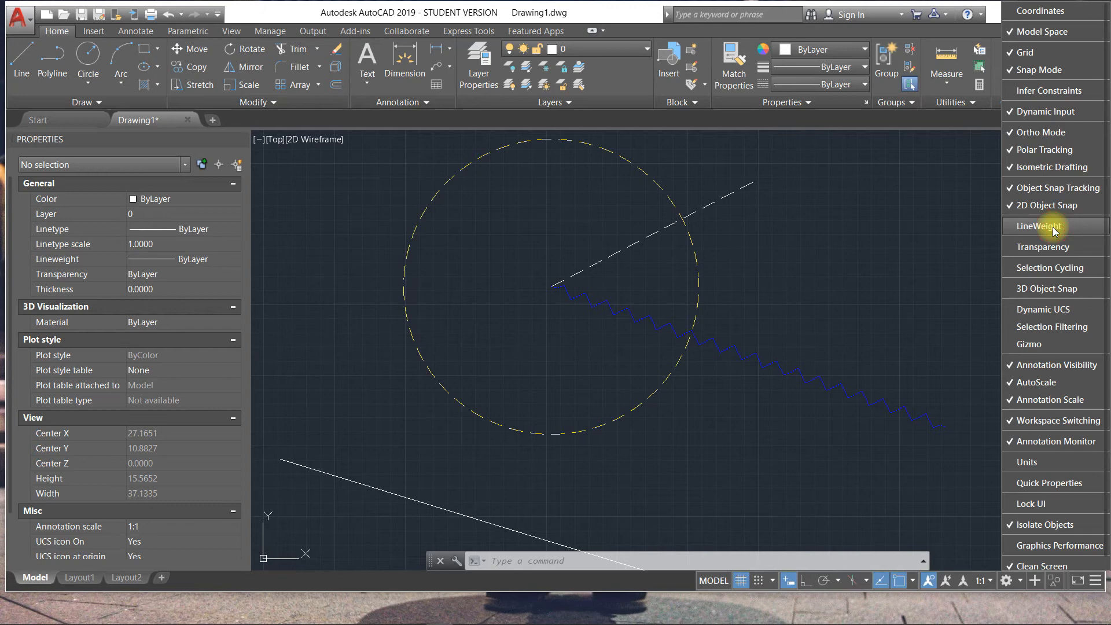
left_click(1053, 231)
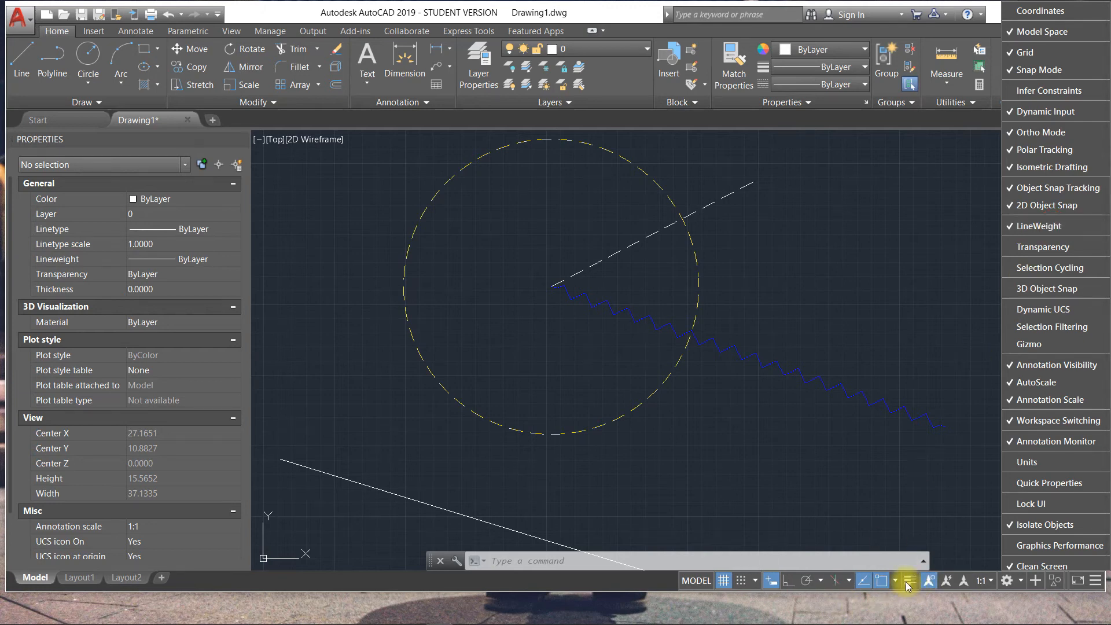
left_click(1019, 226)
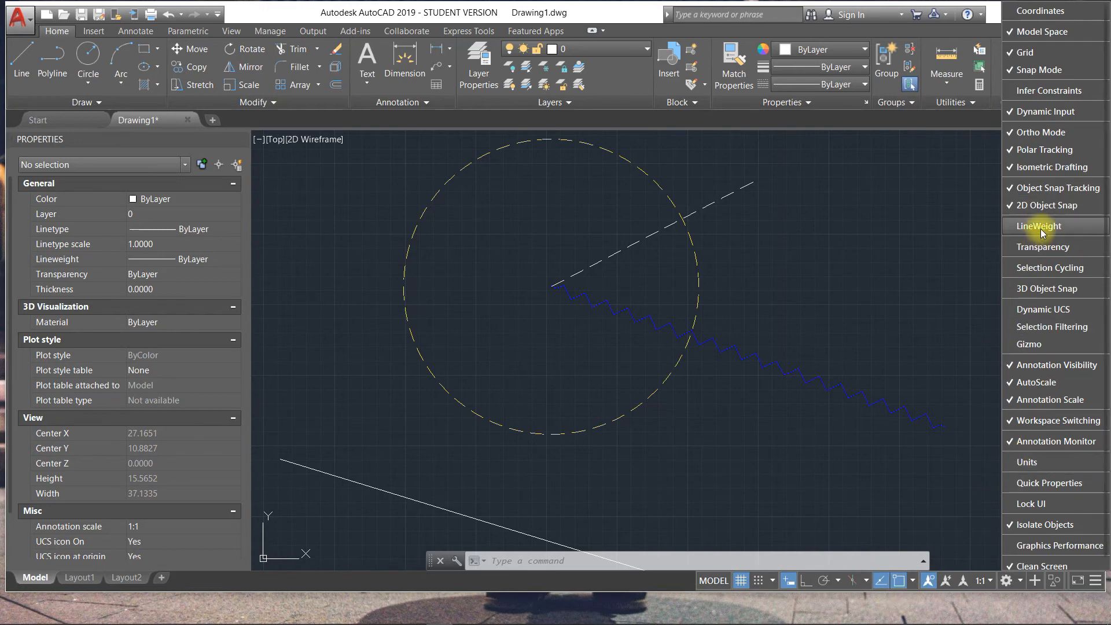
left_click(1039, 229)
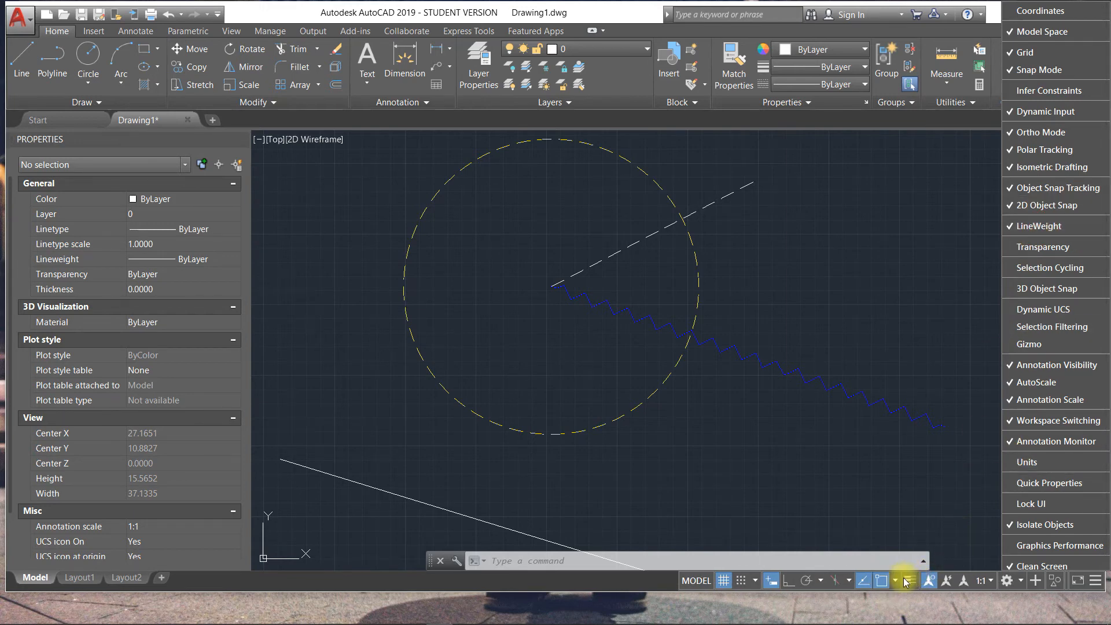
left_click(898, 317)
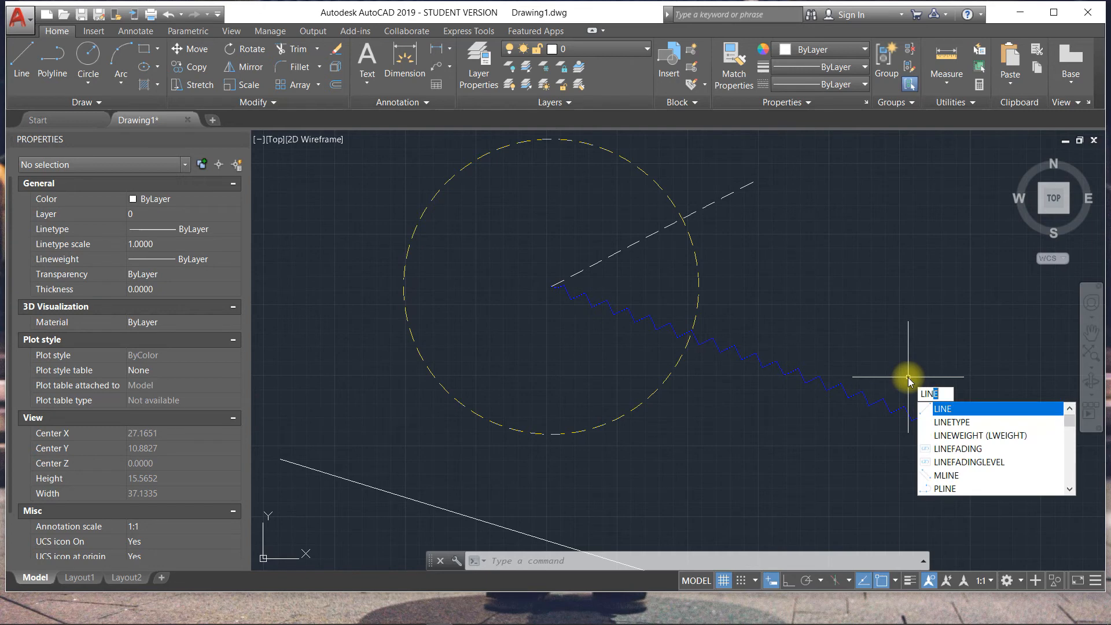
Turn on the display of lineweights in the drawing by setting LWDISPLAY to ON.
key("BackSpace")
key("BackSpace")
type("W")
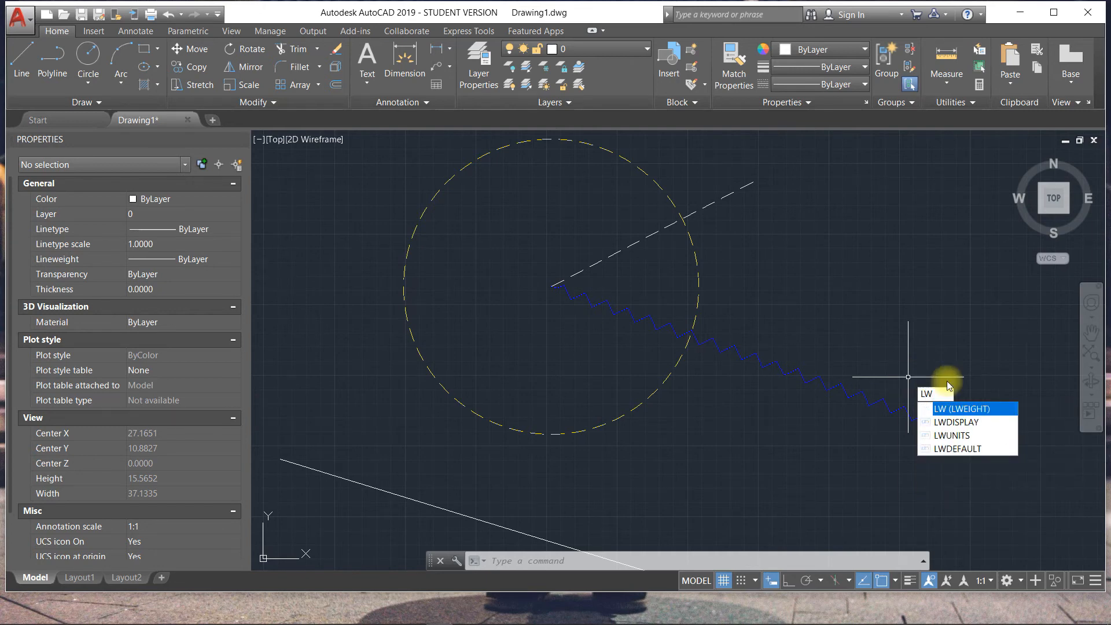
left_click(963, 430)
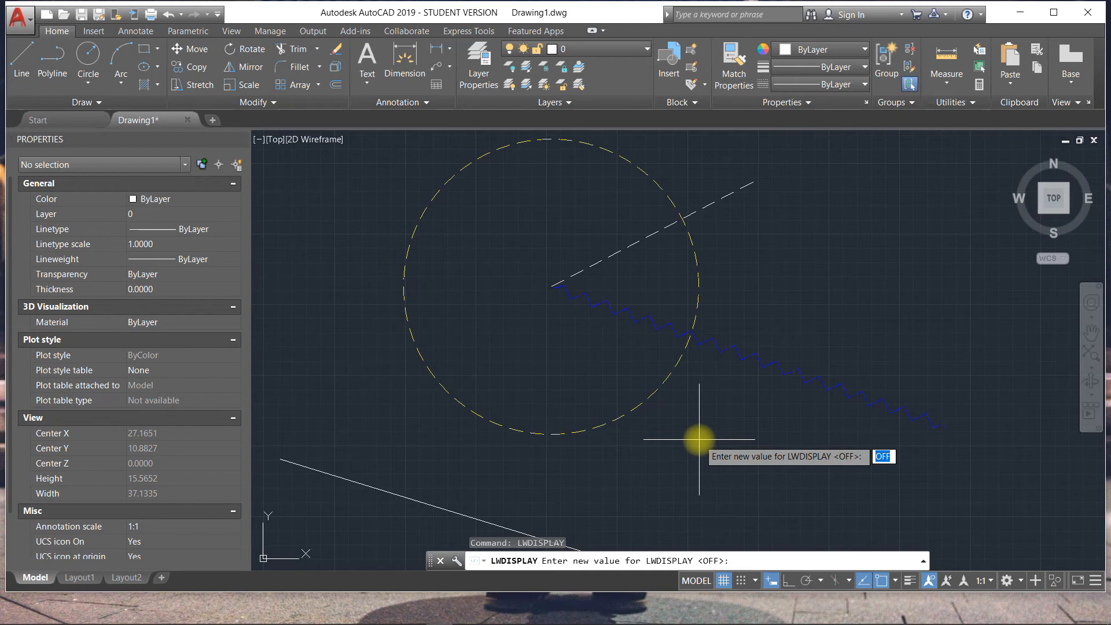
key("Escape")
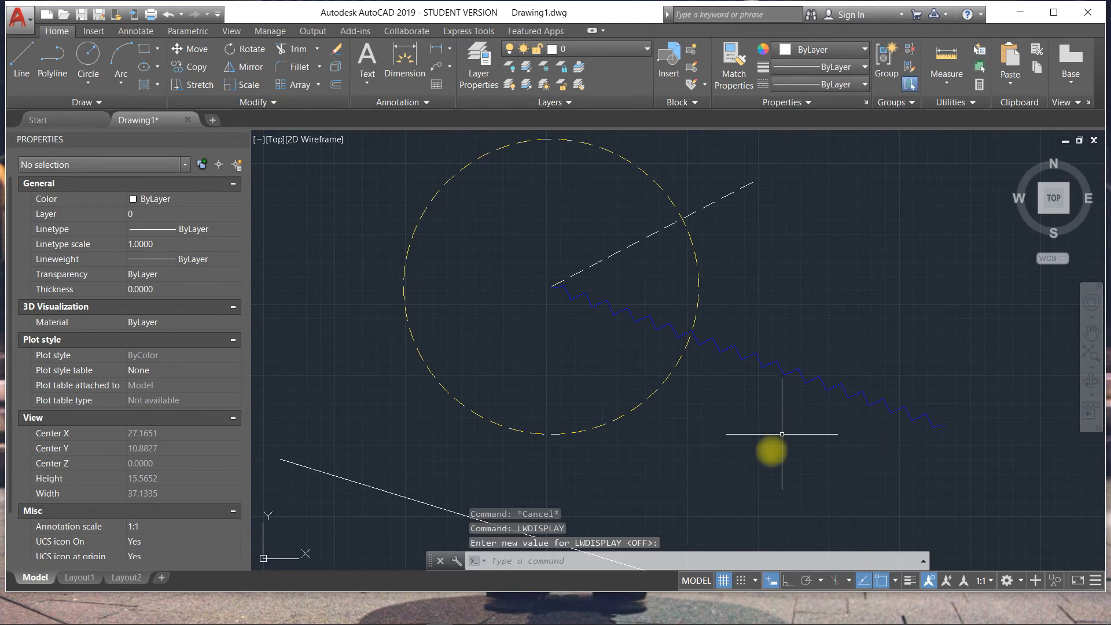
key("Escape")
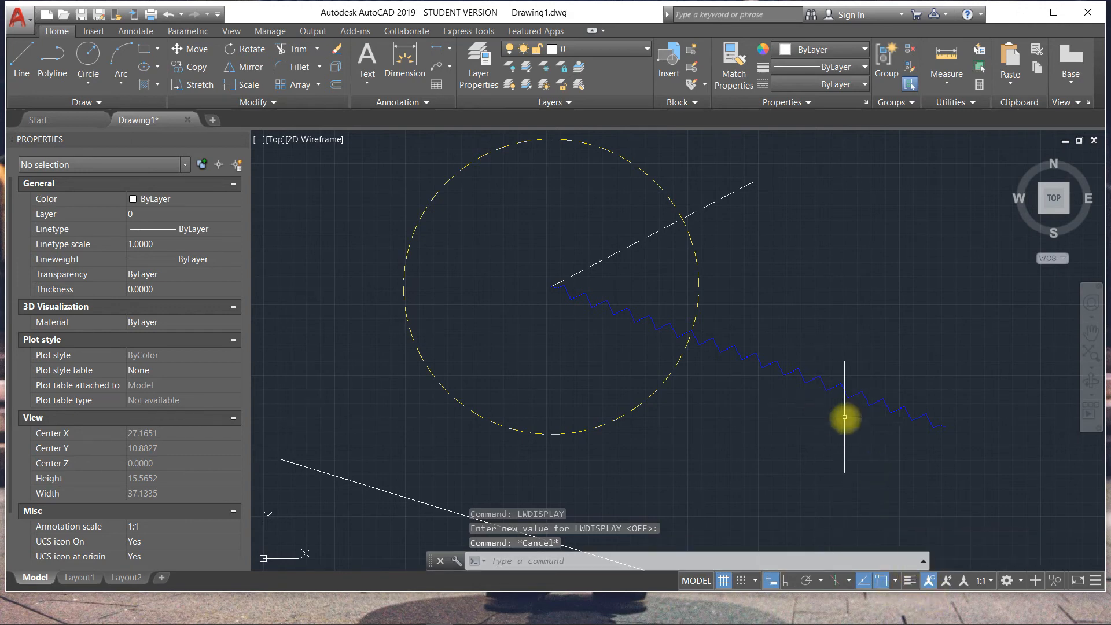
key("Return")
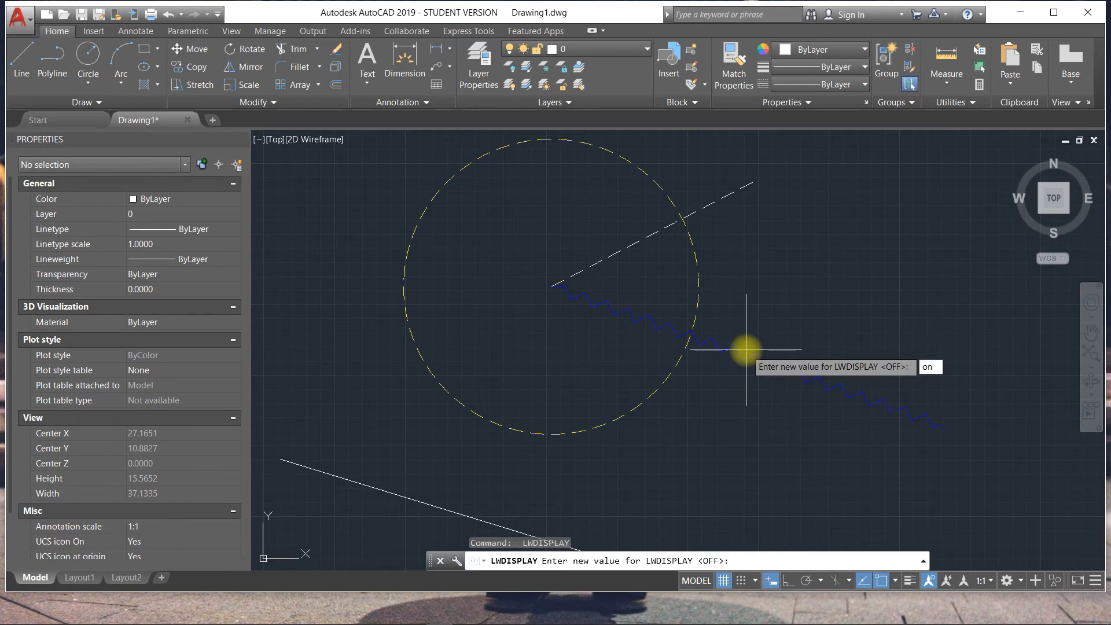
key("Return")
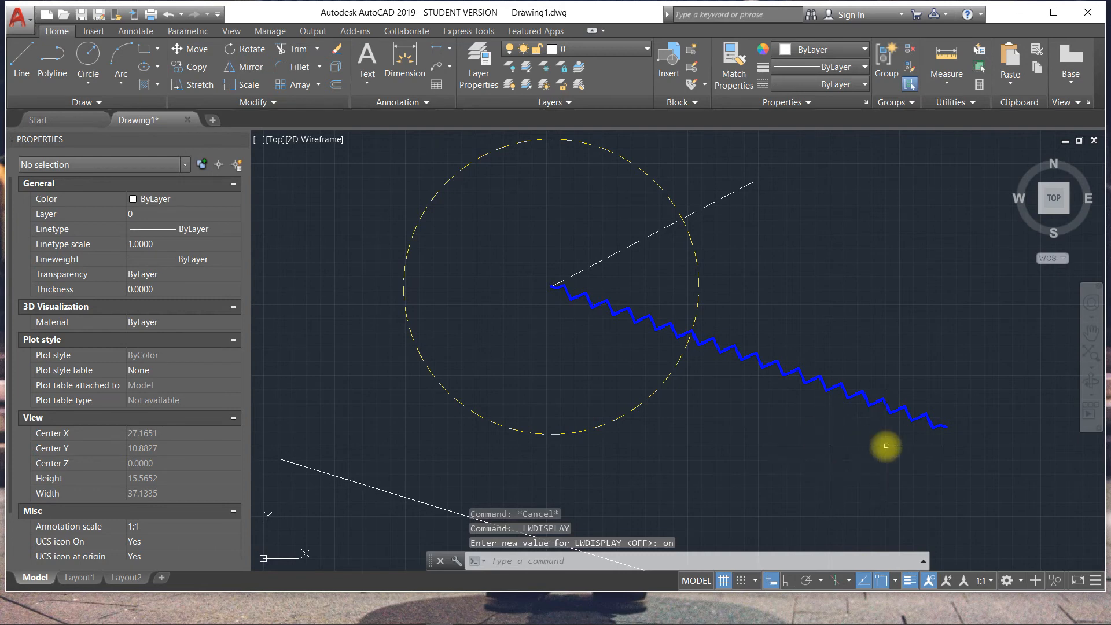
Turn lineweight display off by setting LWDISPLAY to OFF, and toggle lineweight display back on.
key("Return")
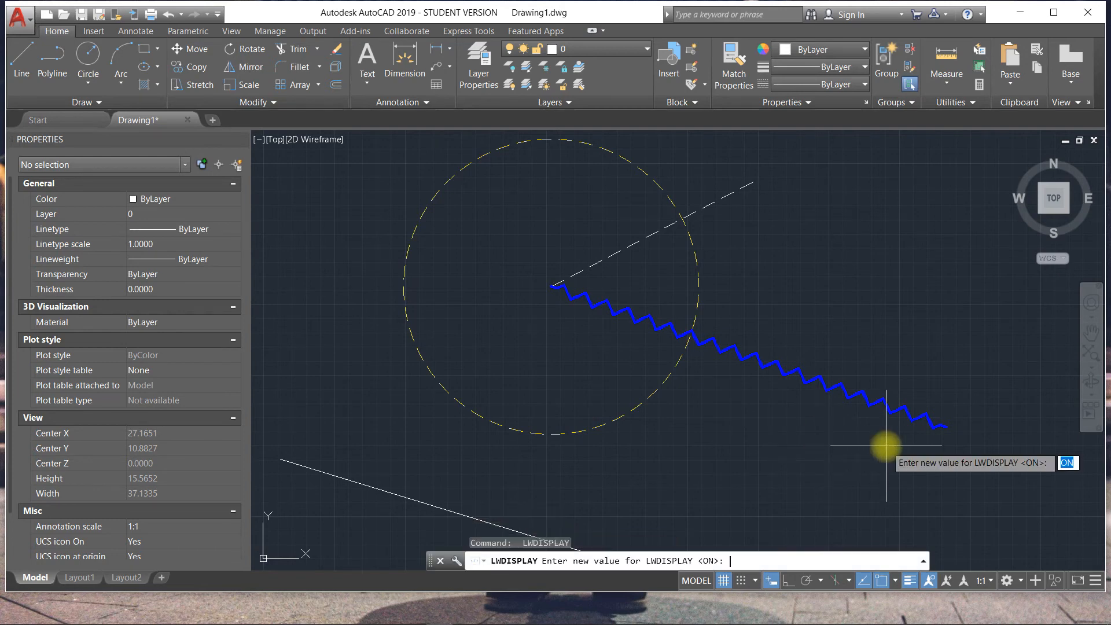
key("Return")
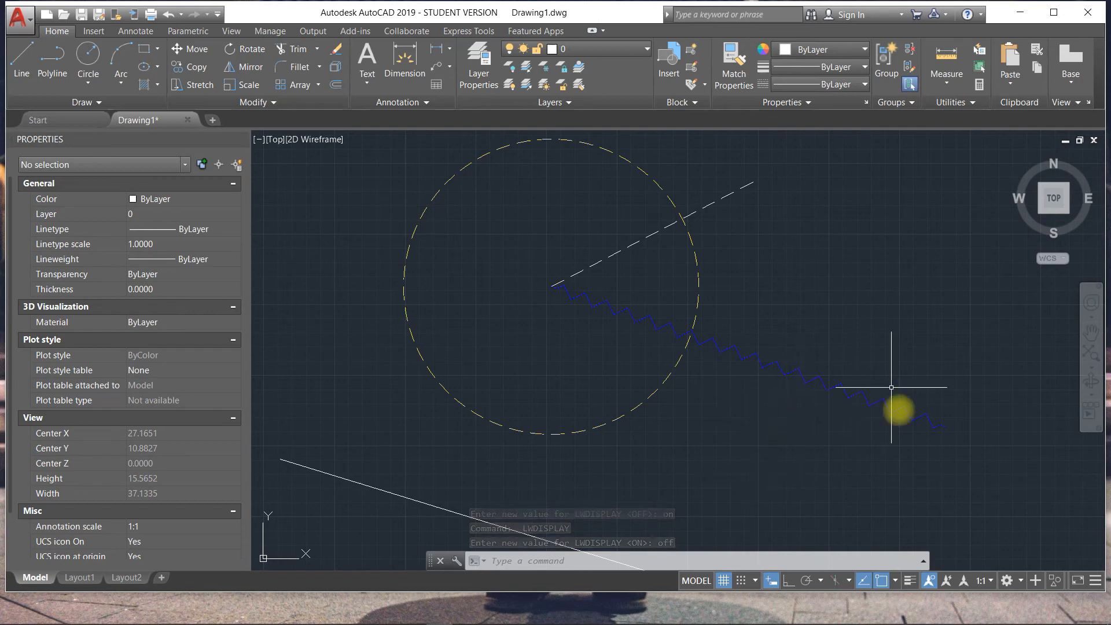
left_click(910, 583)
left_click(910, 581)
left_click(910, 582)
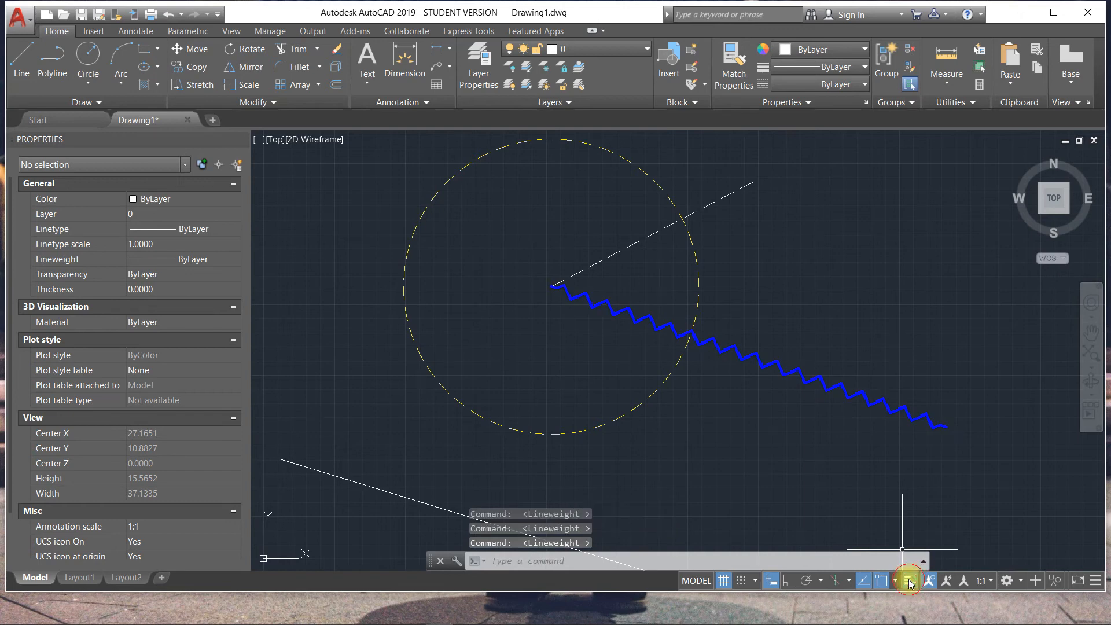
Stretch the blue zigzag line's outer endpoint diagonally down and right to a length of about 16.6 units, and clear the selection.
middle_click_drag(730, 345, 649, 300)
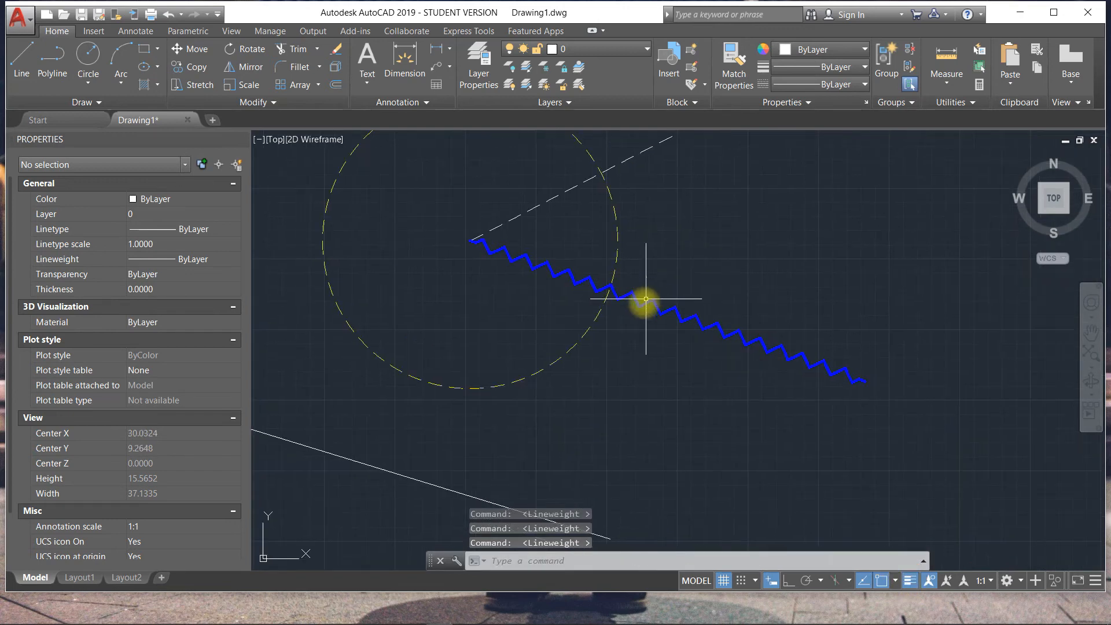
left_click(638, 305)
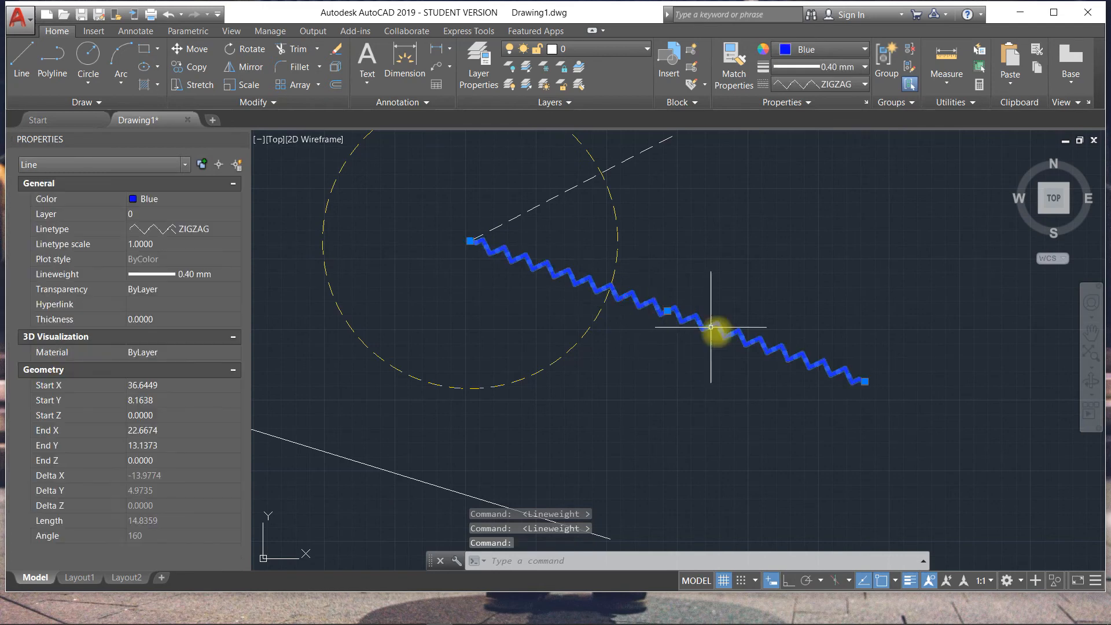
left_click(864, 381)
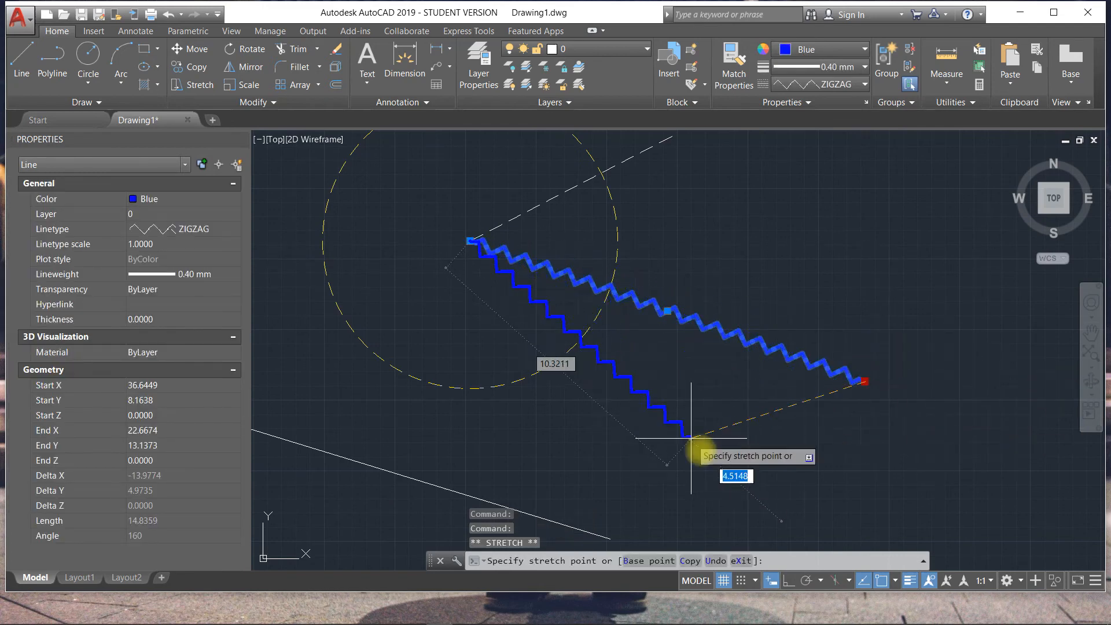
left_click(903, 421)
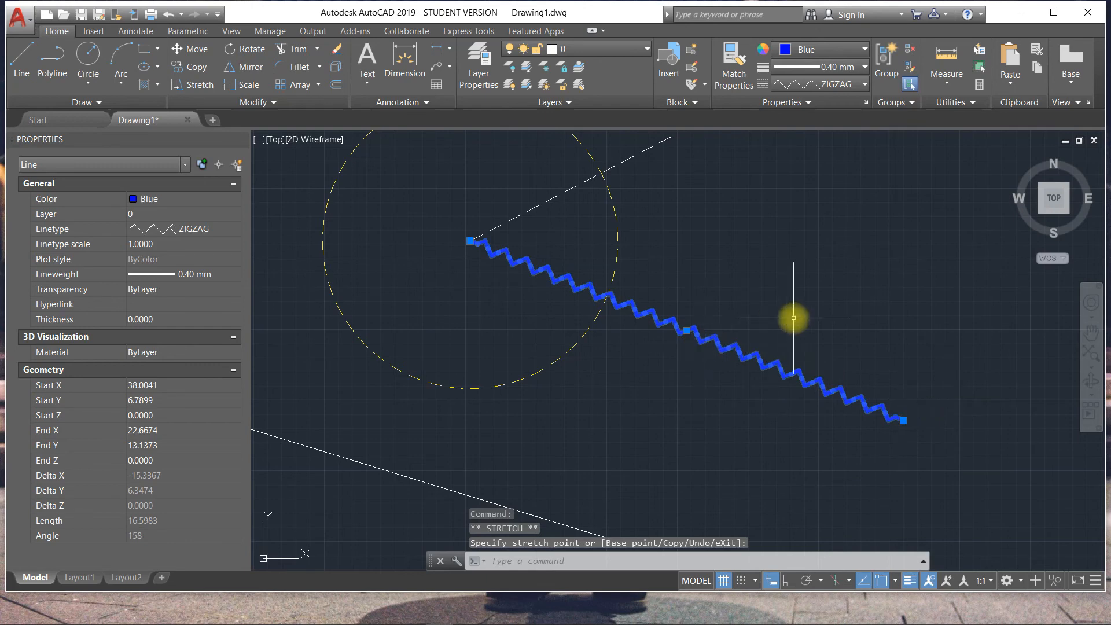
key("Escape")
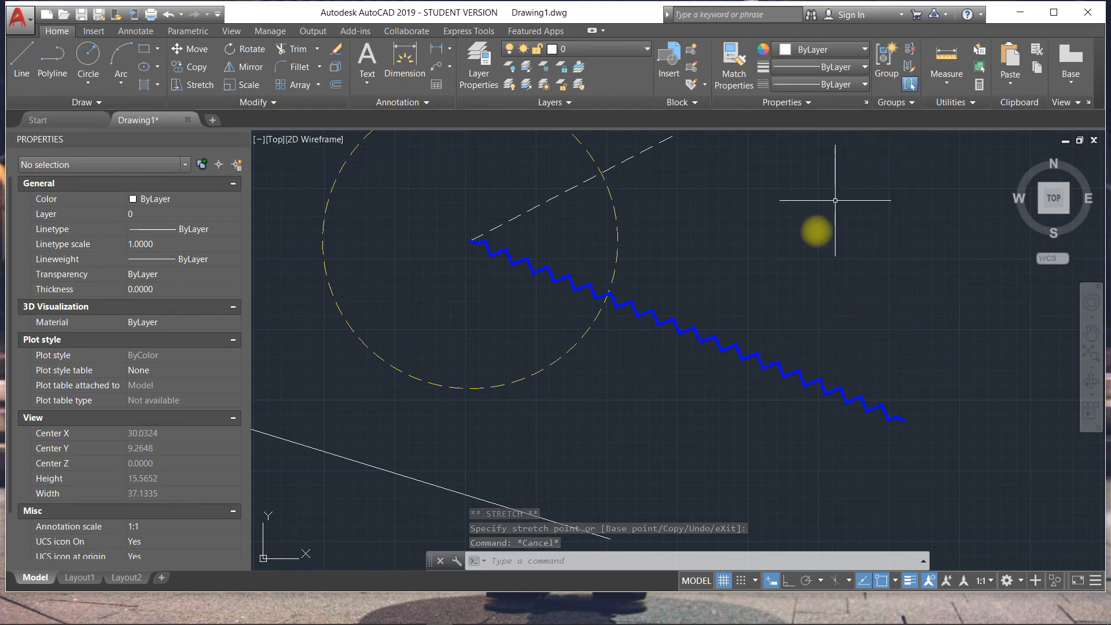
With nothing selected, set the default transparency for new objects to 12.
left_click(813, 102)
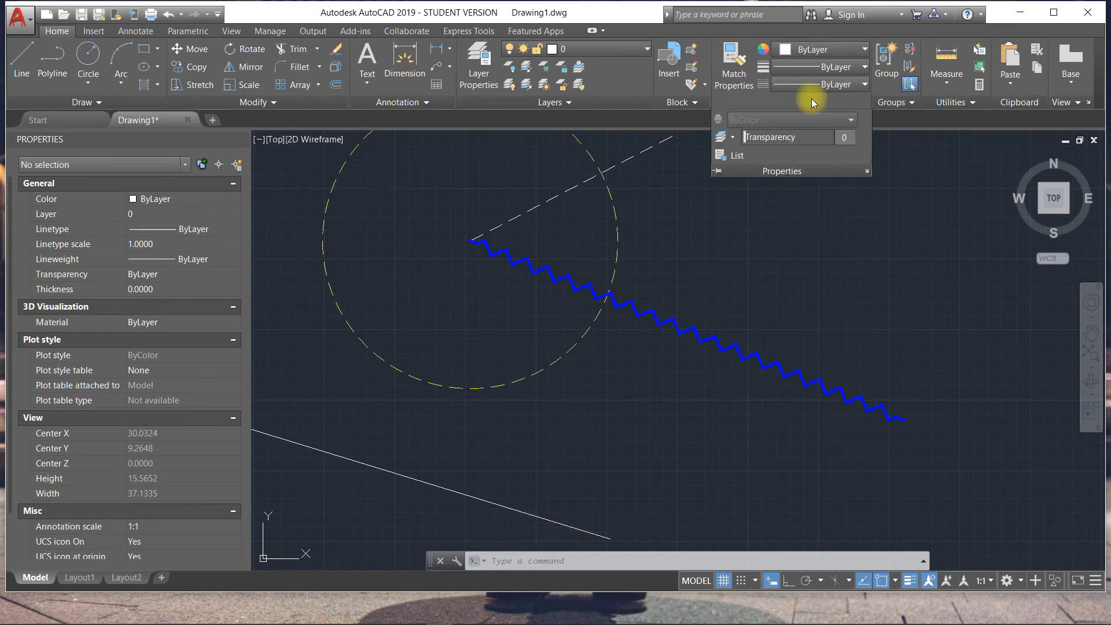
left_click(745, 137)
left_click_drag(751, 137, 810, 138)
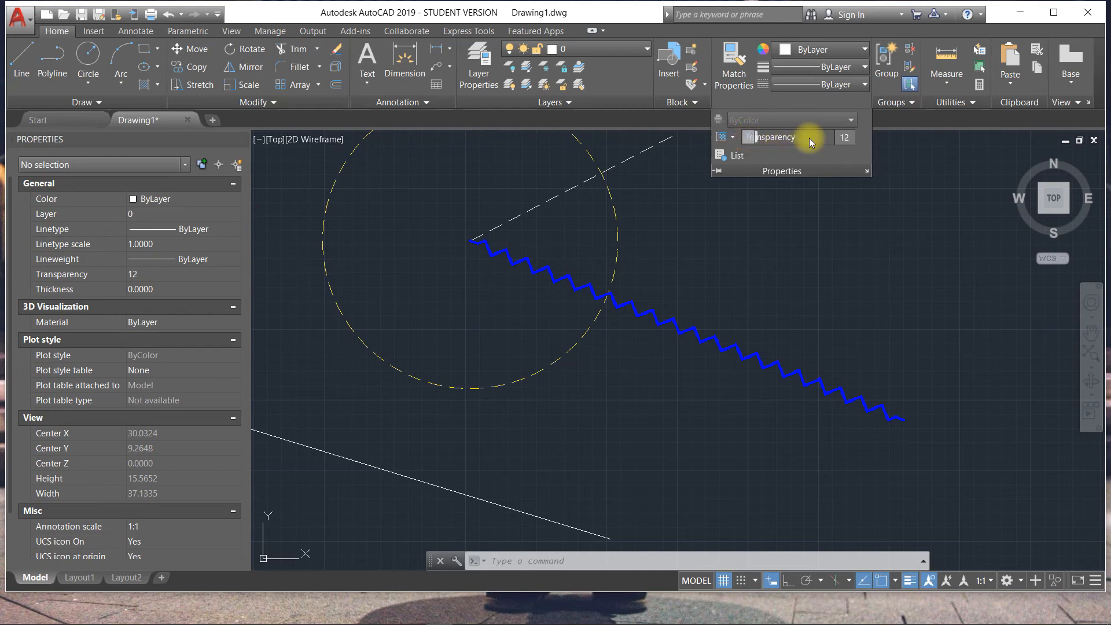
Set the blue zigzag line's transparency to 17 and clear the selection.
left_click(608, 297)
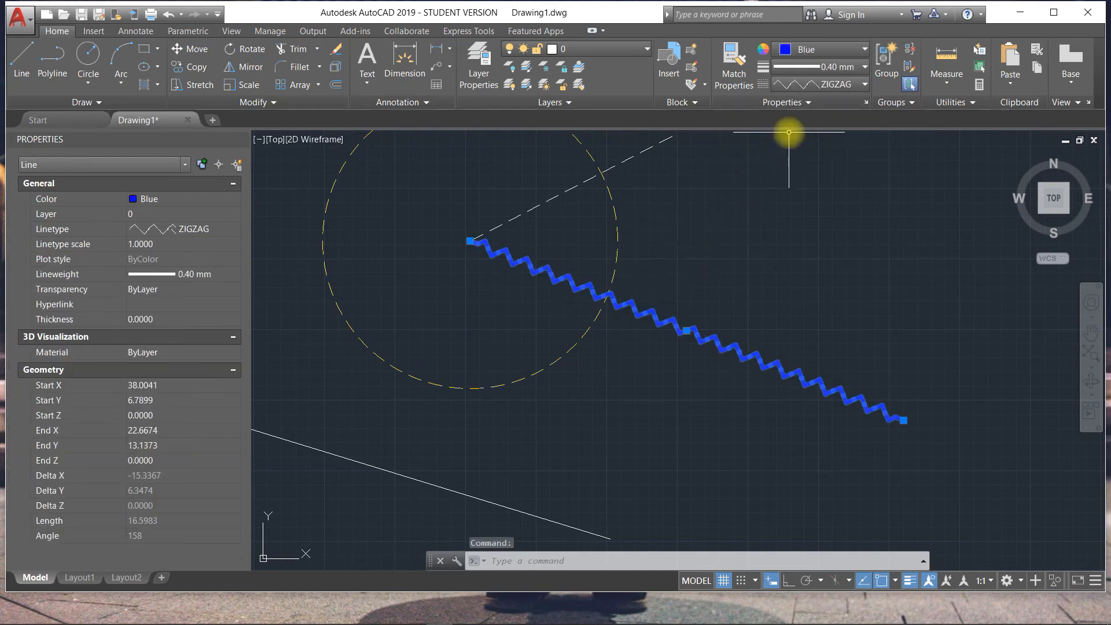
left_click(805, 103)
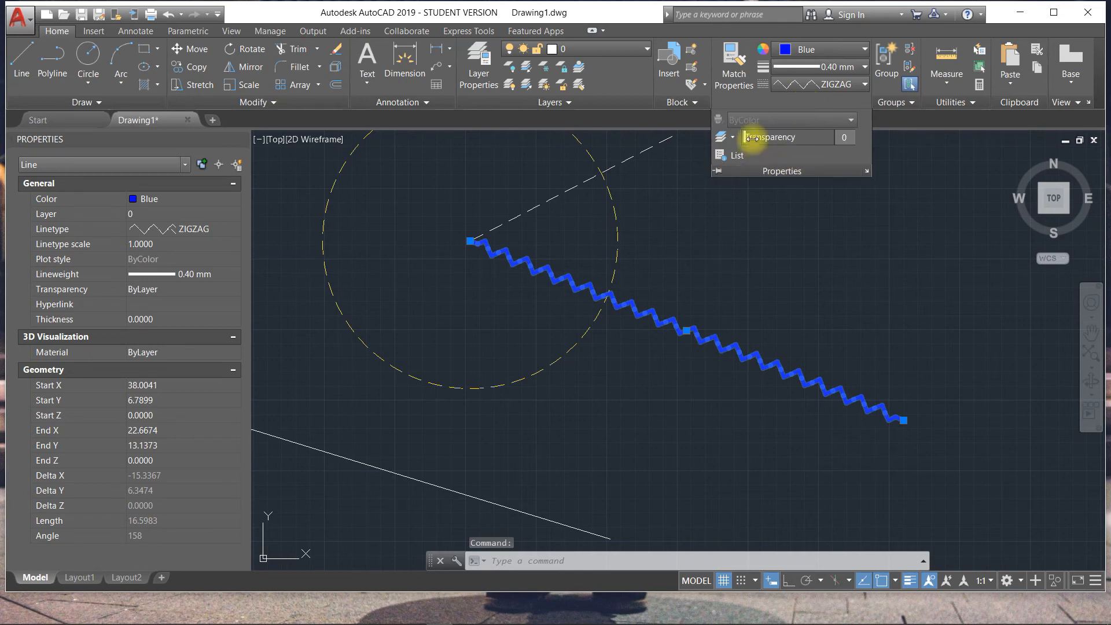
left_click_drag(745, 137, 813, 147)
left_click(689, 249)
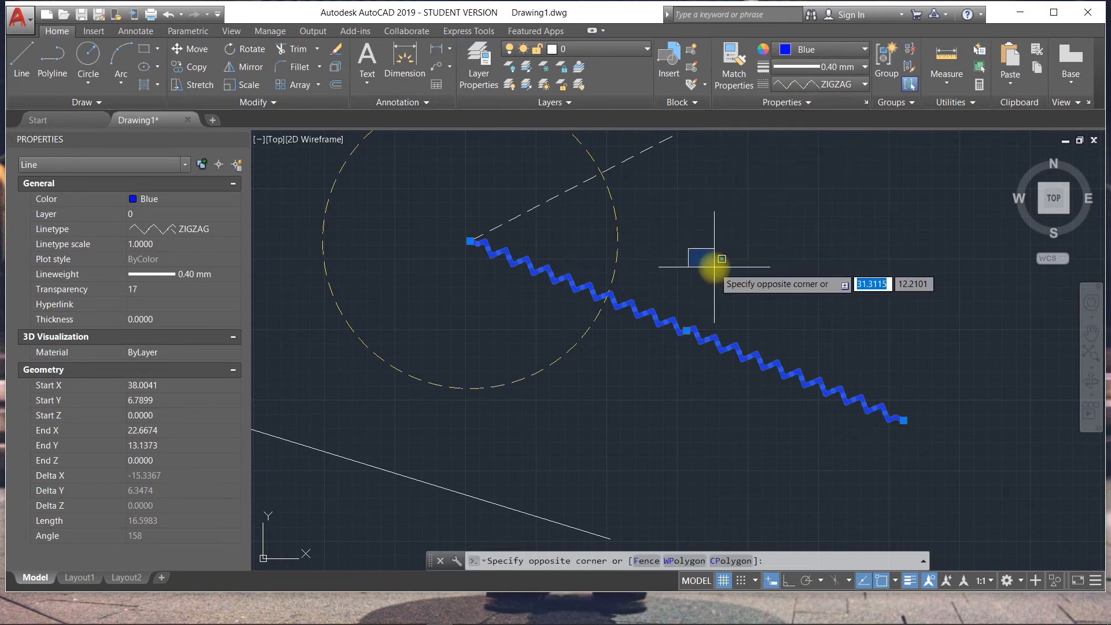
key("Escape")
key("Escape")
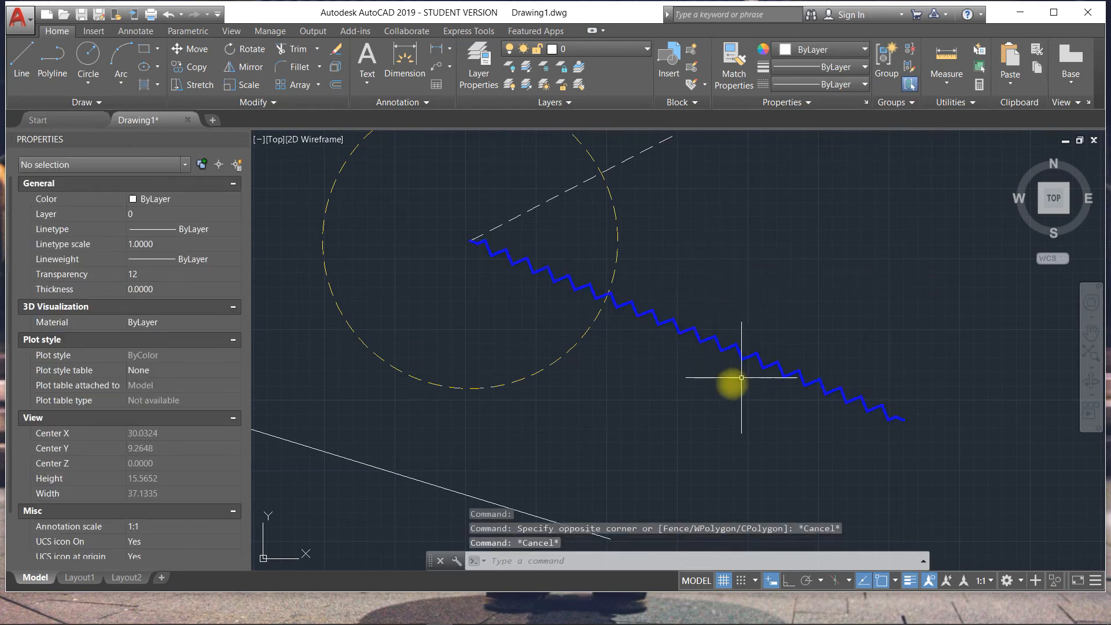
Inspect the blue zigzag line up close and check its transparency property.
scroll(484, 248, "up", 3)
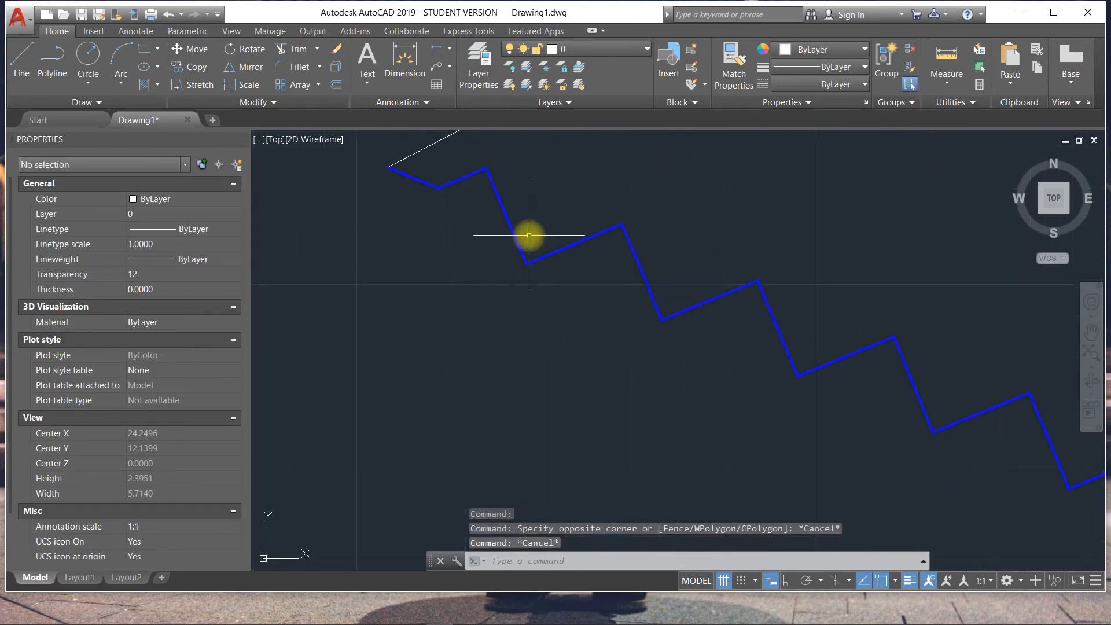
scroll(528, 235, "down", 3)
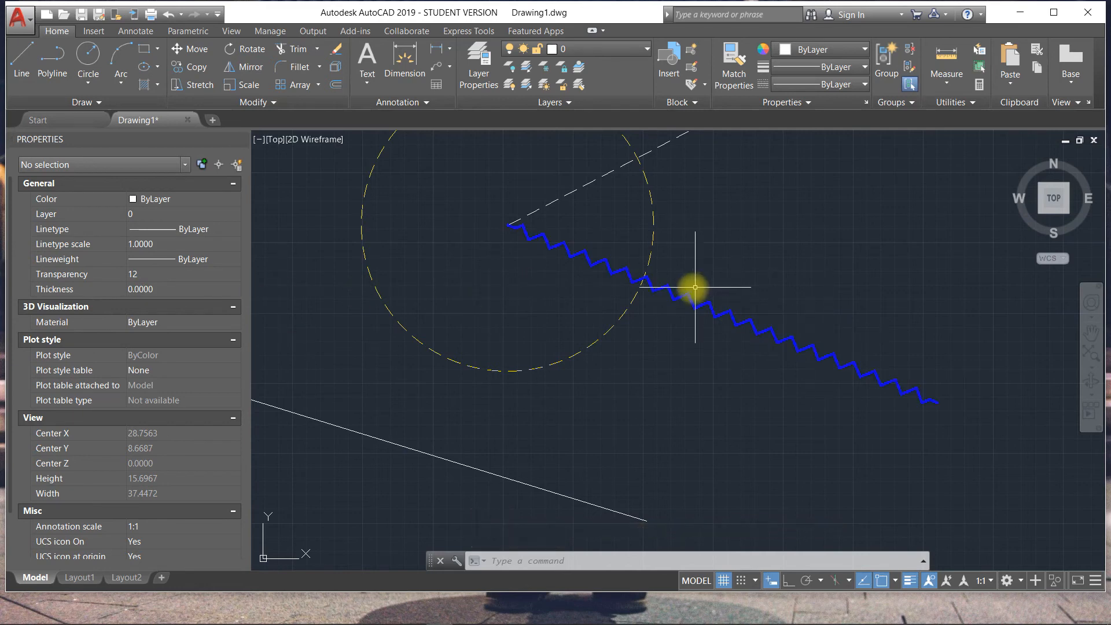
left_click(675, 293)
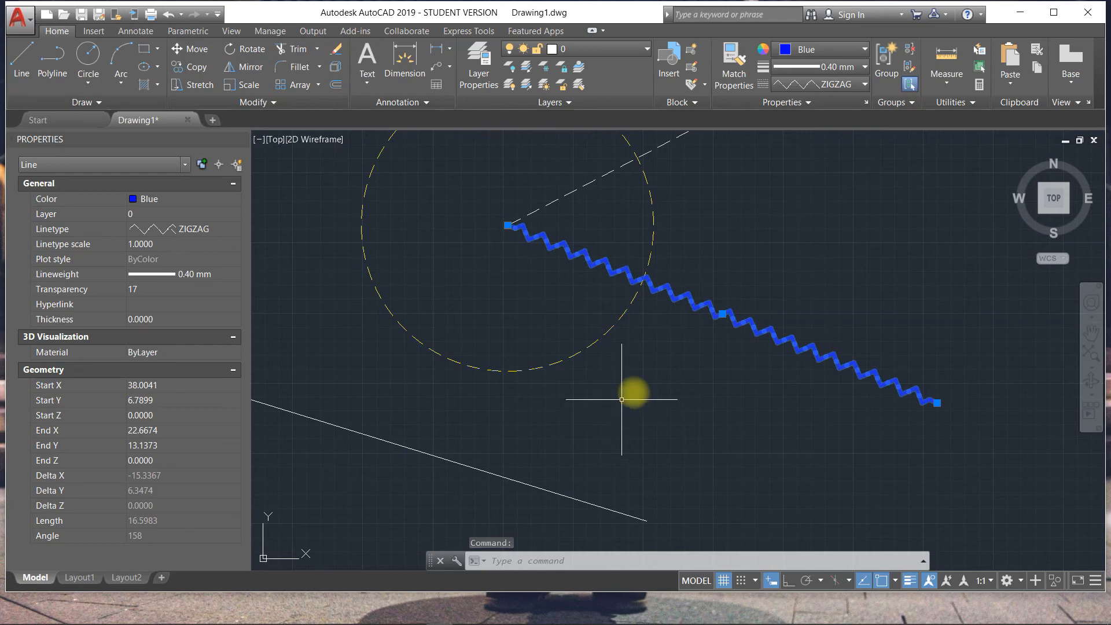
key("Escape")
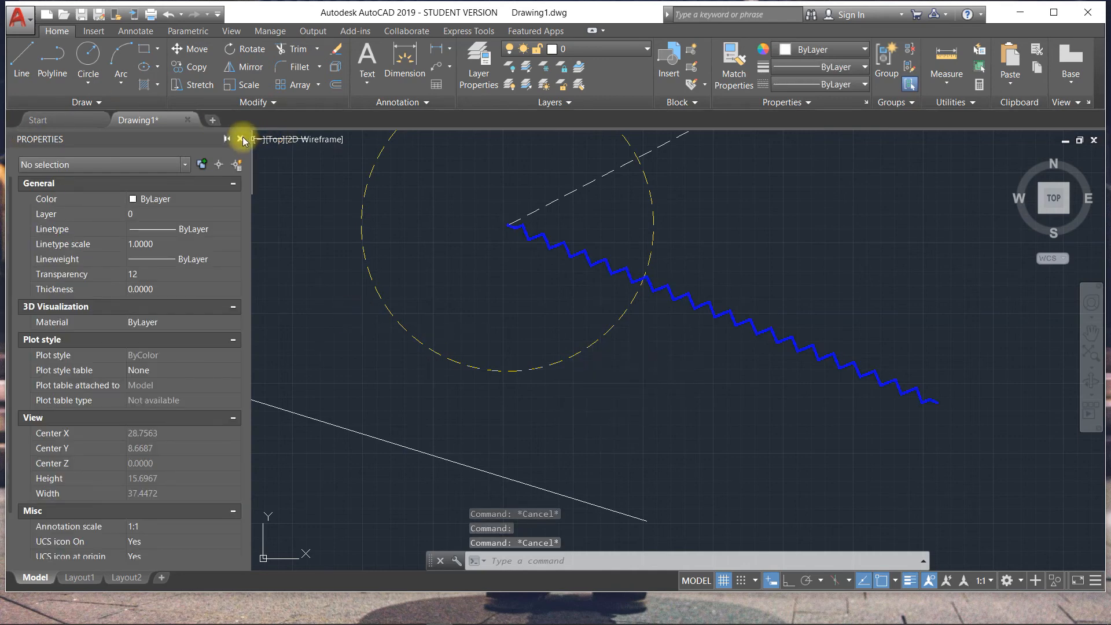
Close the Properties palette to give the drawing area more room.
left_click(240, 139)
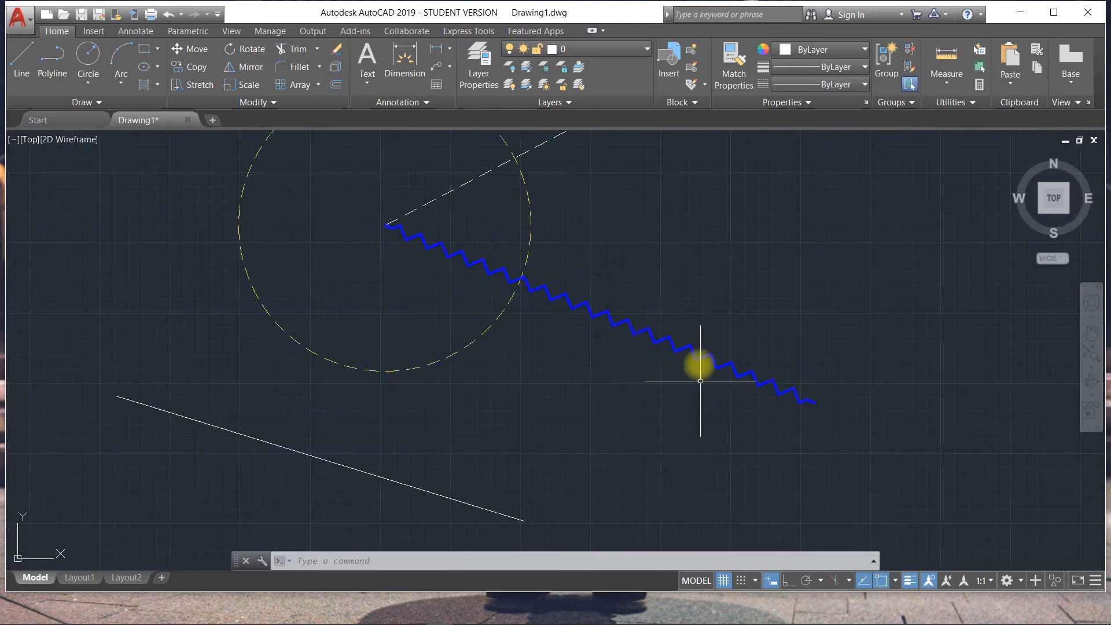
scroll(618, 284, "down", 2)
scroll(572, 240, "up", 2)
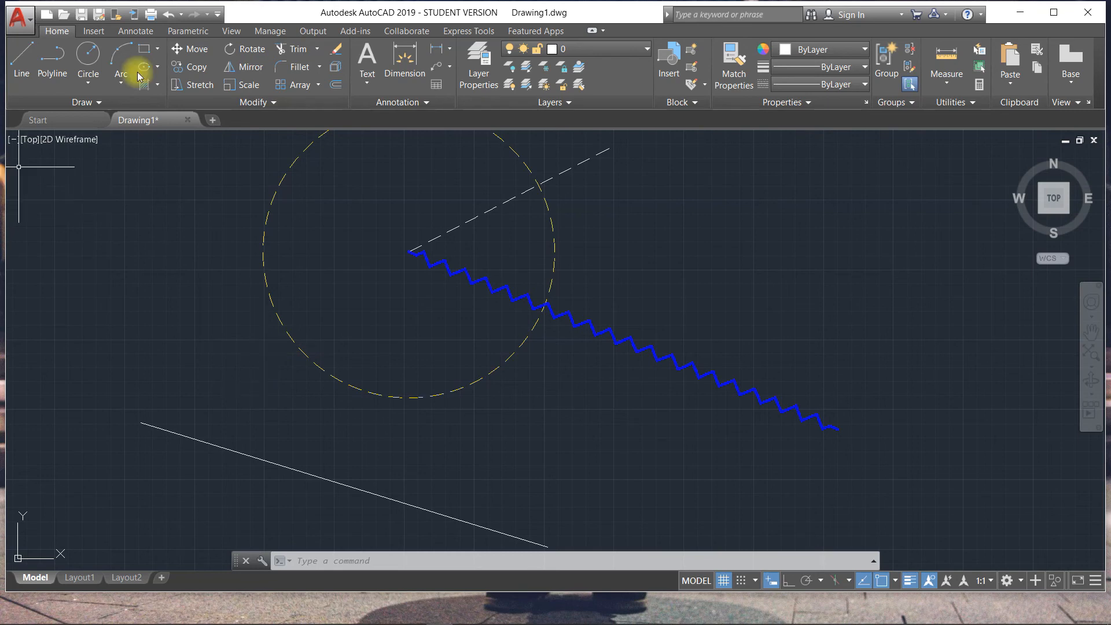
Draw a circle in the empty area to the right of the yellow dashed circle, slightly smaller than it.
left_click(80, 62)
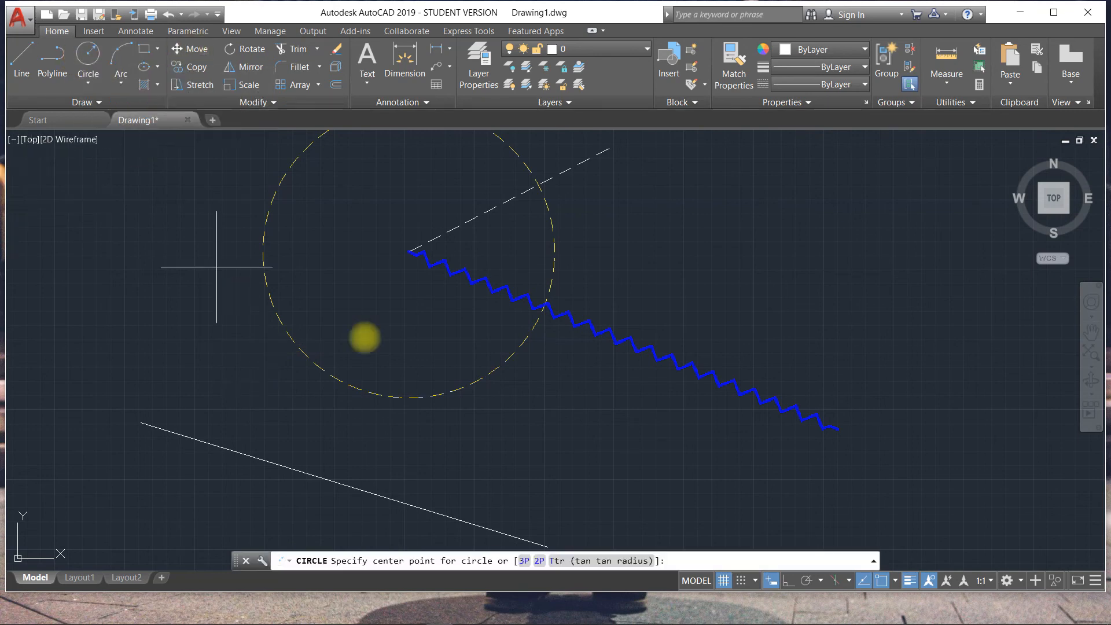
middle_click_drag(758, 185, 703, 287)
left_click(512, 276)
left_click(588, 364)
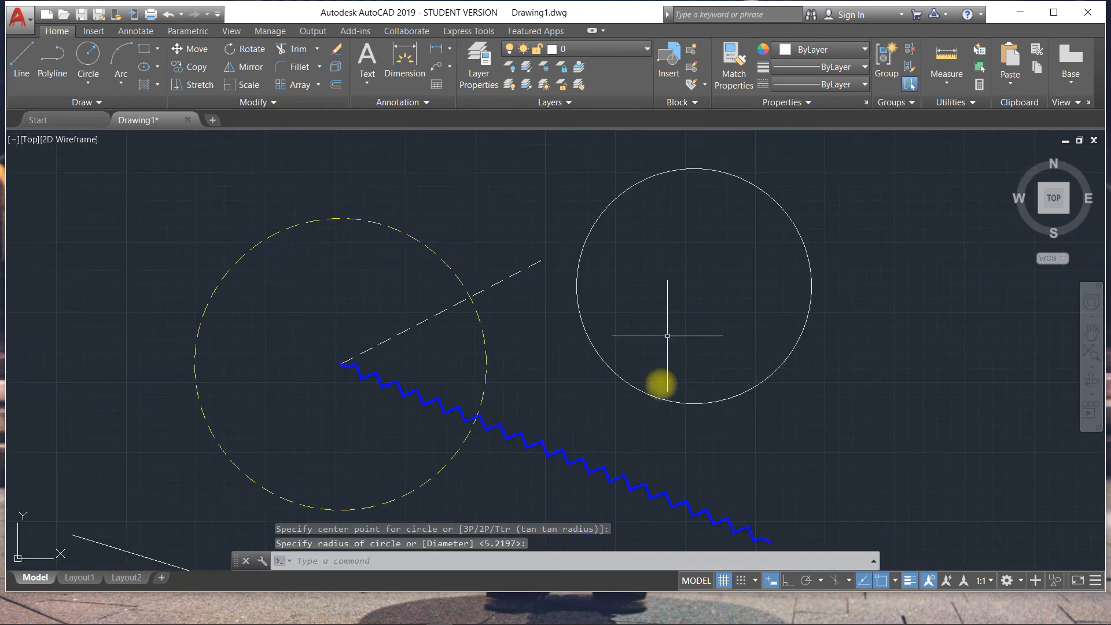
Shrink the new circle with its lower quadrant grip and move it slightly down and right by its center grip.
left_click(609, 392)
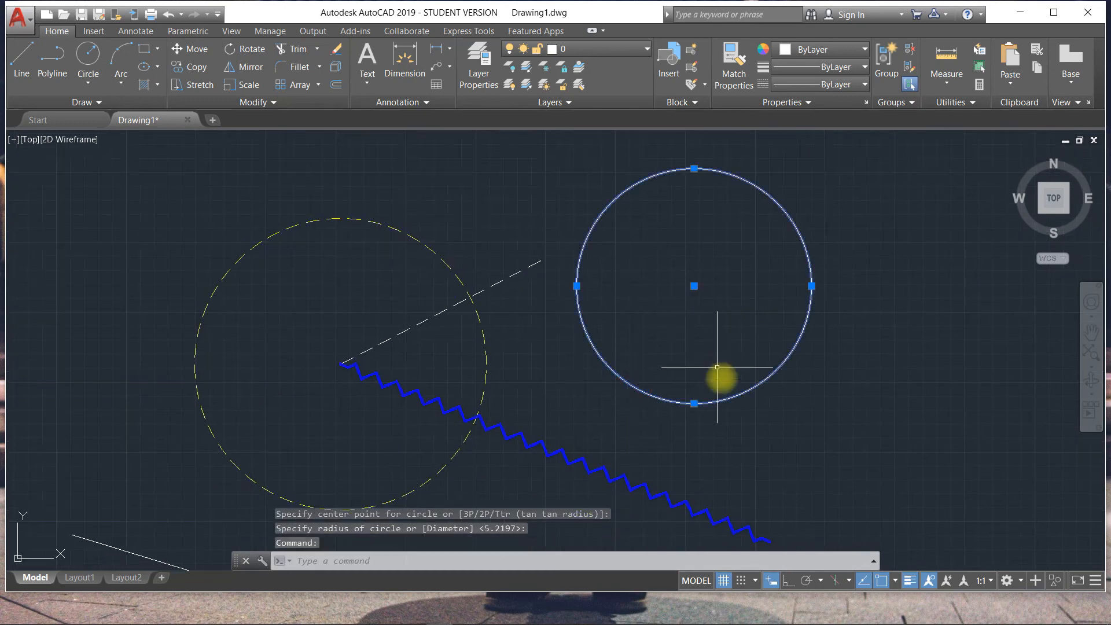
left_click(694, 403)
left_click(708, 379)
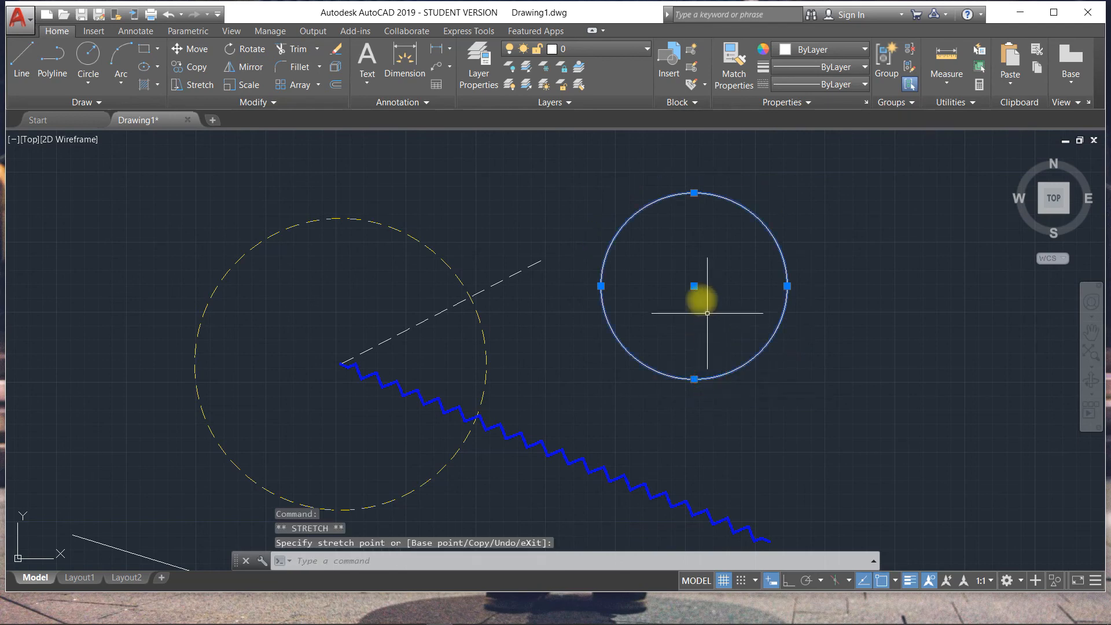
left_click(694, 286)
left_click(734, 324)
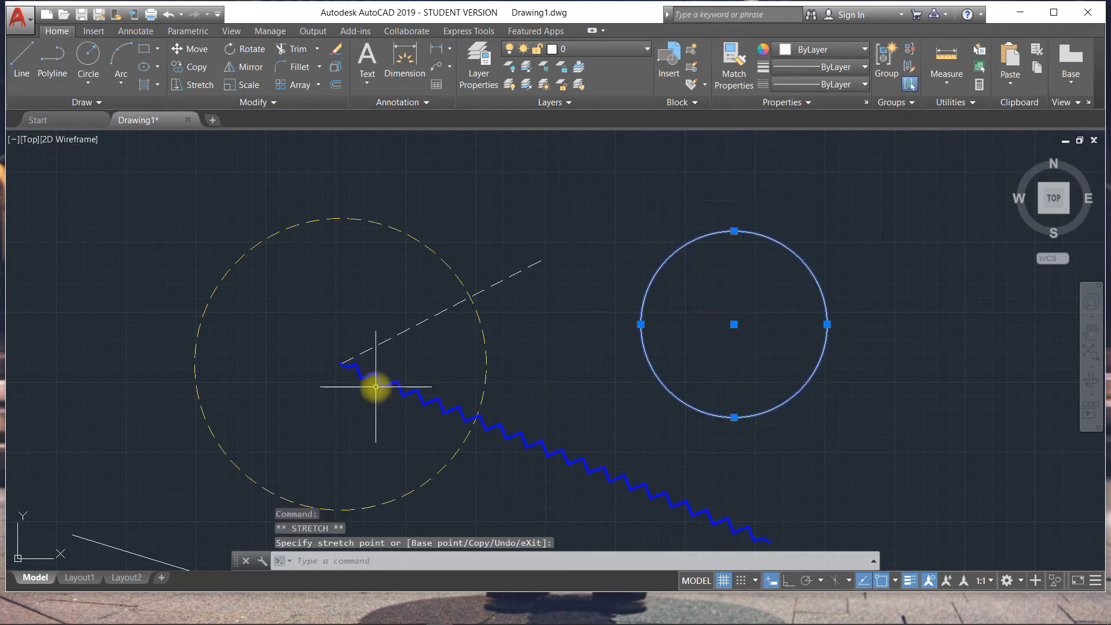
key("Escape")
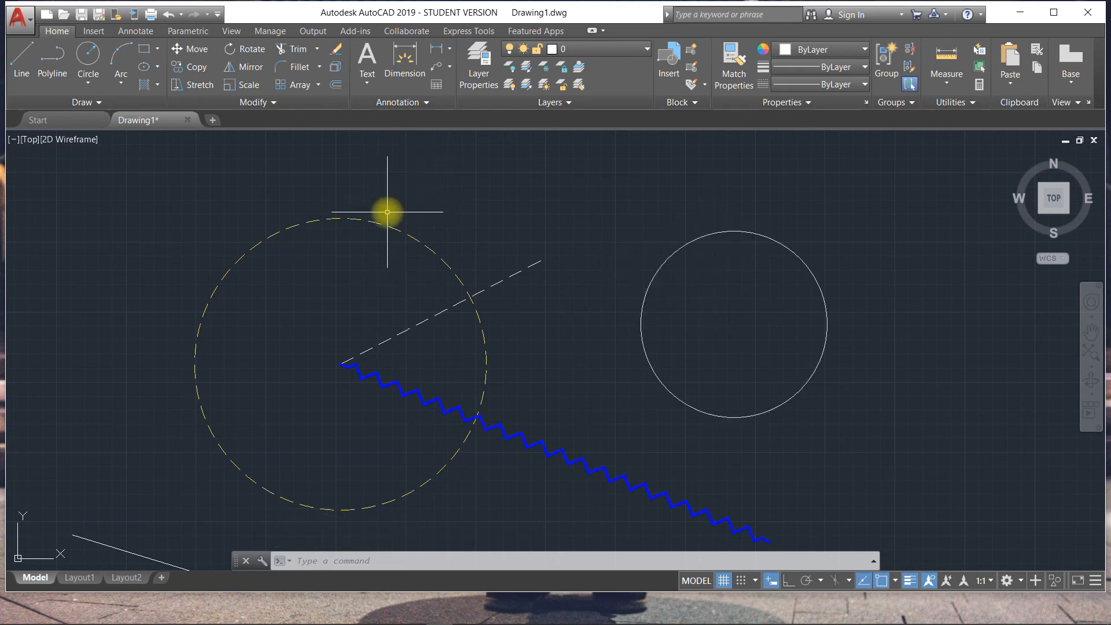
Use Match Properties to copy the large yellow dashed circle's properties to the small plain circle.
scroll(305, 231, "up", 4)
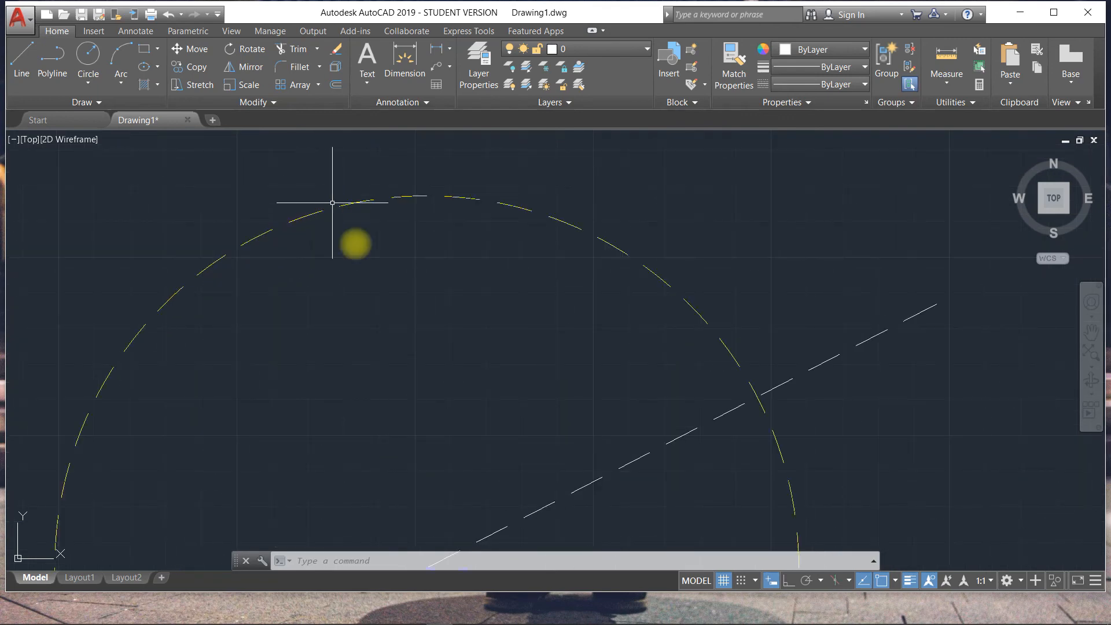
scroll(377, 182, "down", 3)
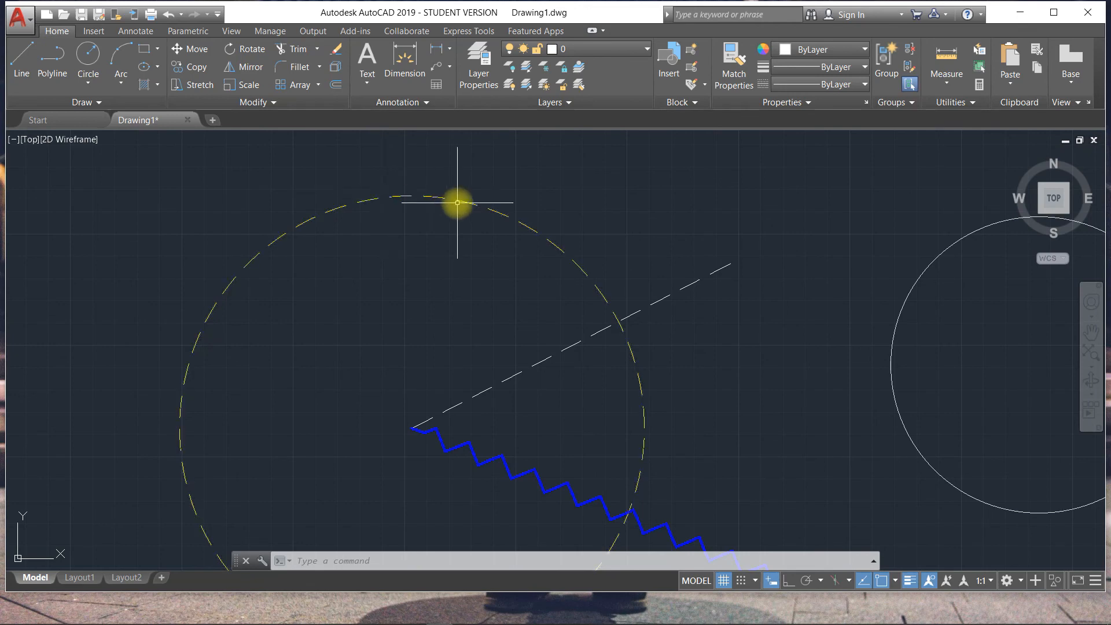
scroll(471, 198, "up", 2)
scroll(533, 241, "down", 6)
middle_click_drag(731, 335, 471, 295)
scroll(322, 236, "up", 2)
middle_click_drag(403, 269, 406, 236)
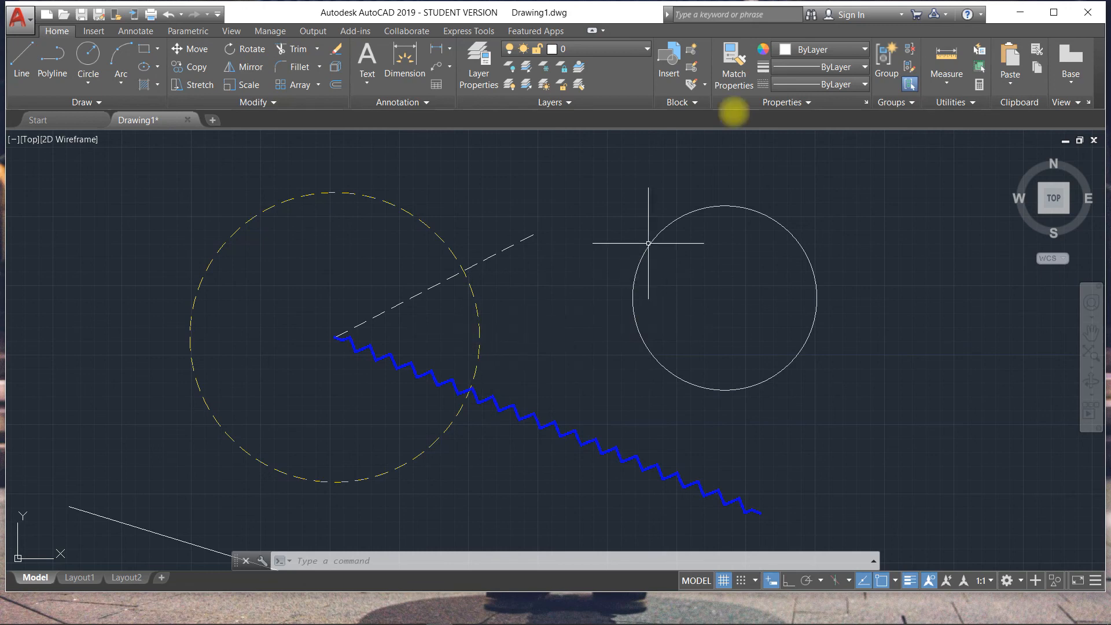
left_click(734, 68)
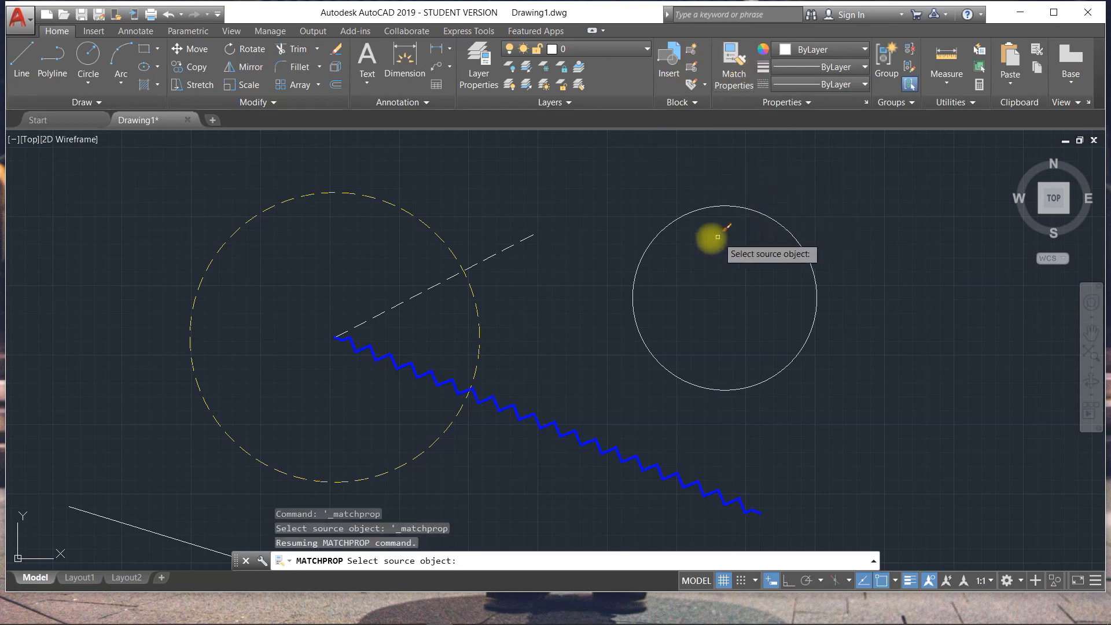
left_click(734, 64)
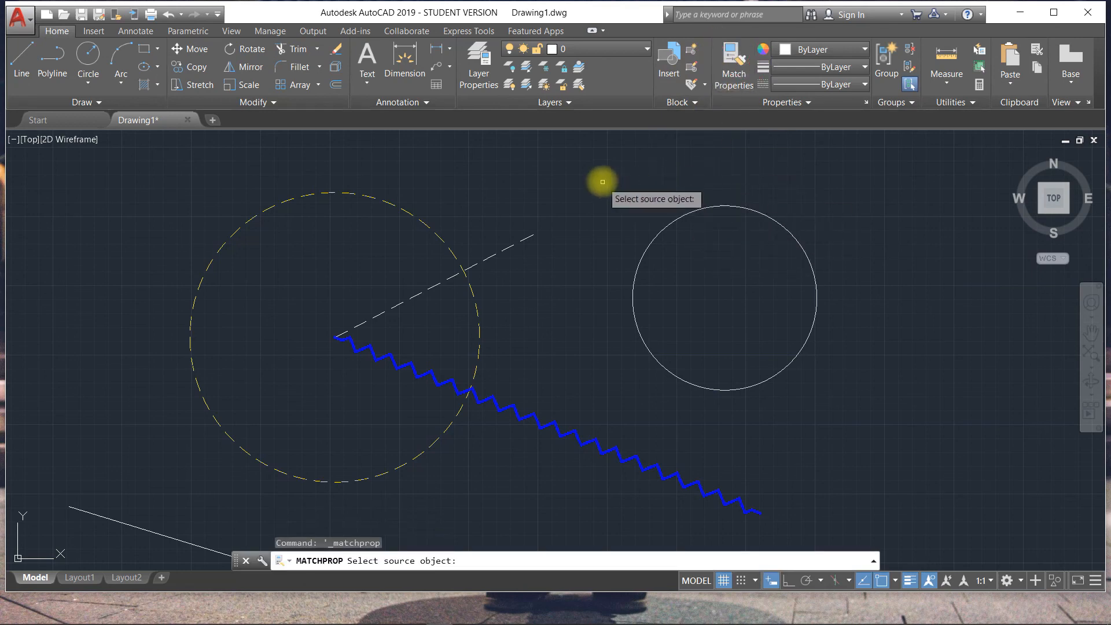
left_click(428, 225)
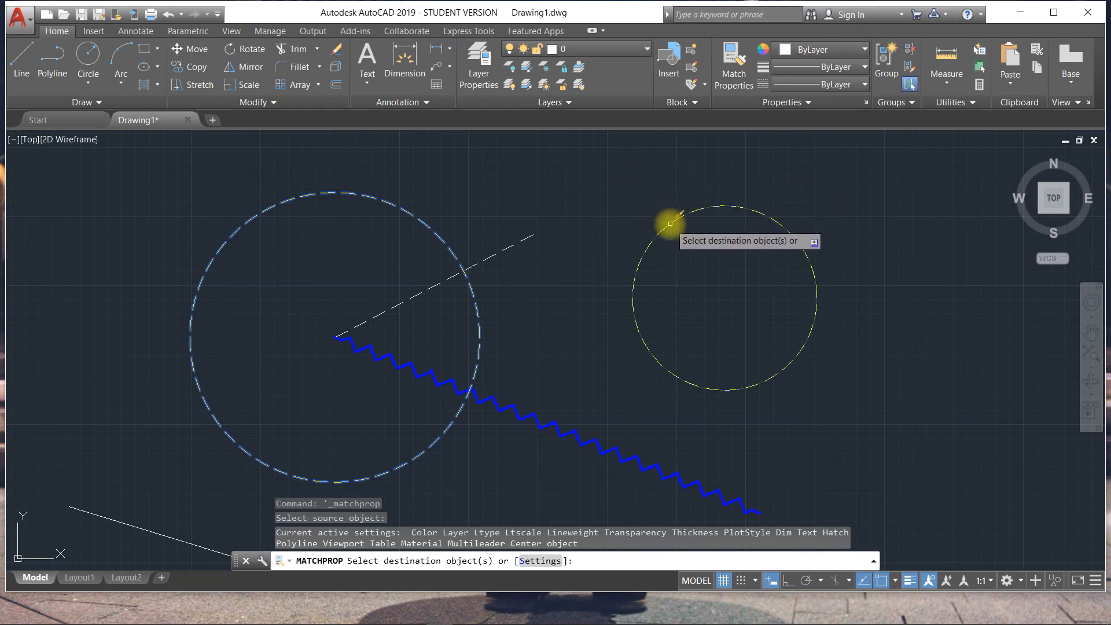
left_click(668, 218)
key("Escape")
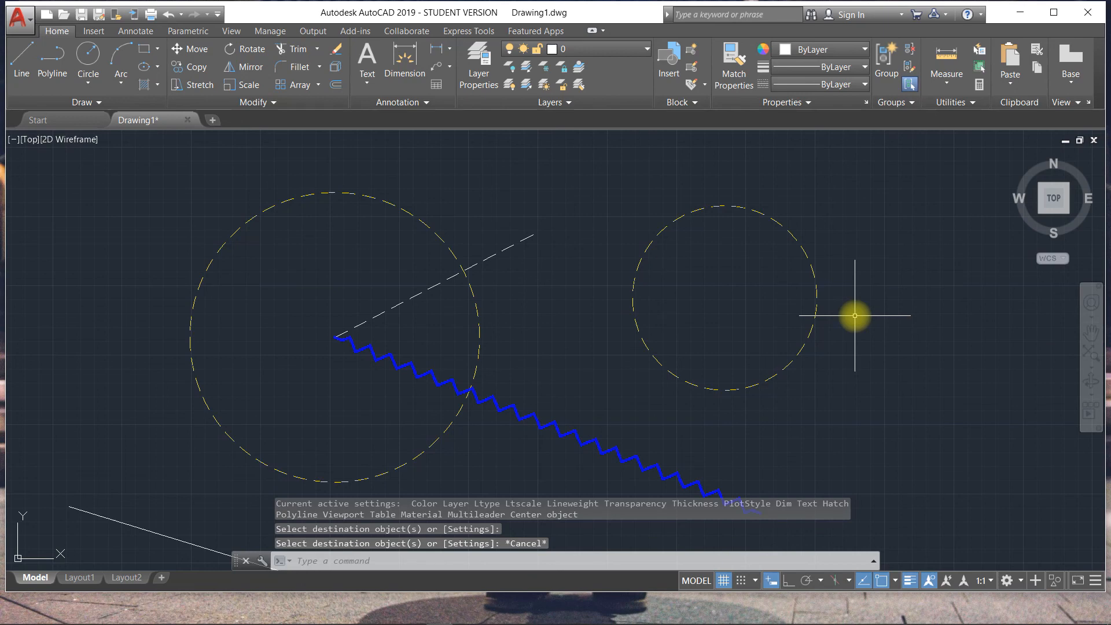
Draw an open three-segment zigzag polyline in the empty area to the right of the smaller dashed circle.
left_click(52, 57)
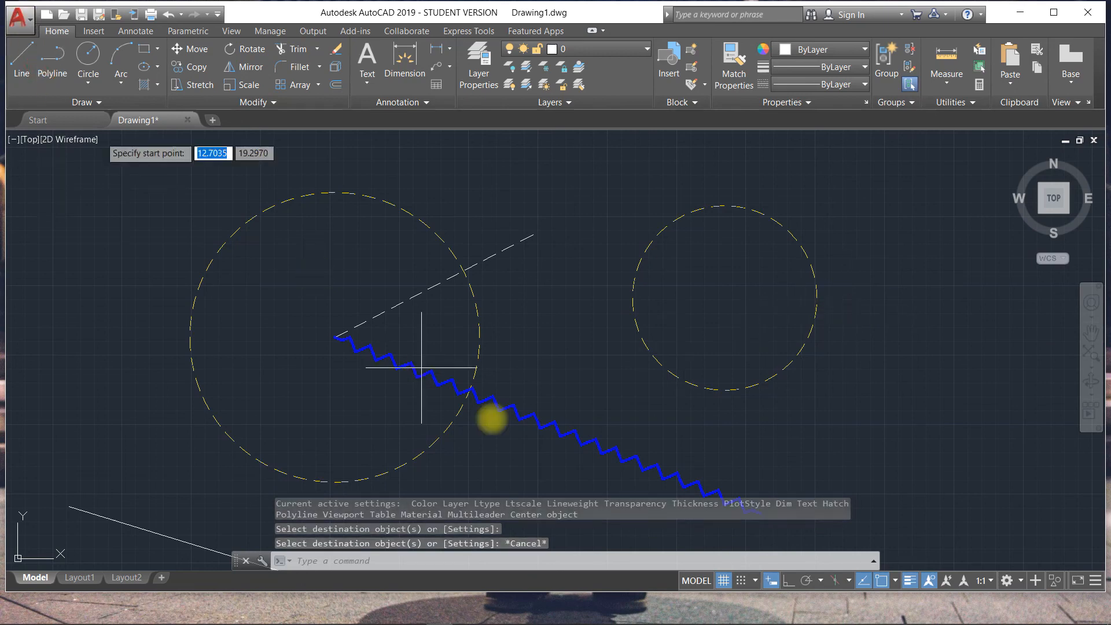
scroll(758, 492, "down", 4)
middle_click_drag(758, 492, 231, 192)
scroll(232, 192, "up", 2)
middle_click_drag(420, 193, 464, 360)
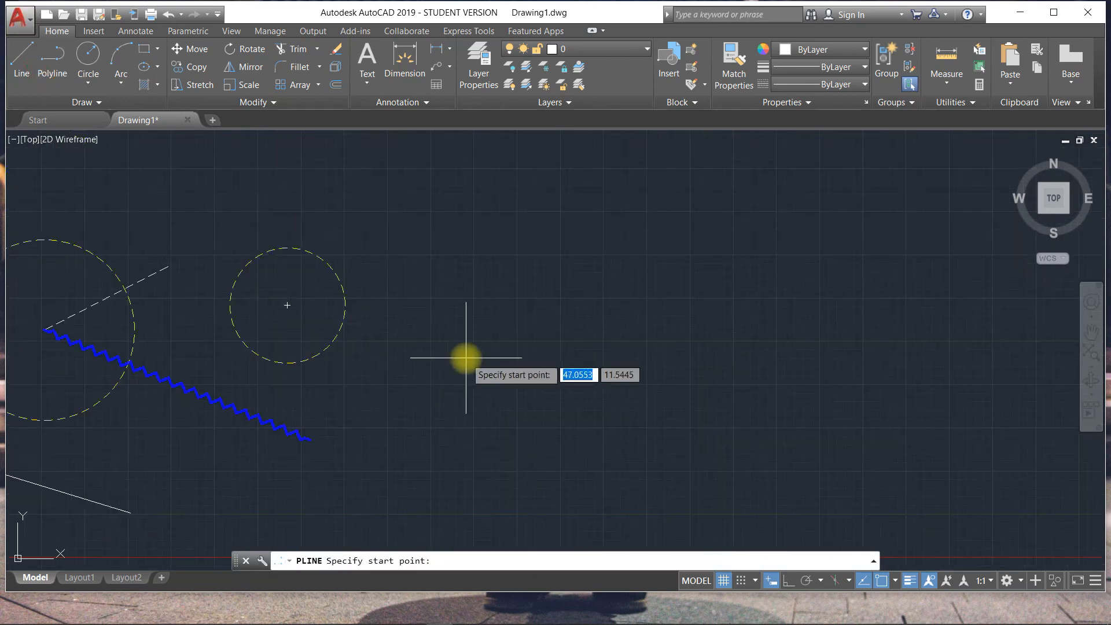
left_click(467, 358)
left_click(677, 296)
left_click(783, 400)
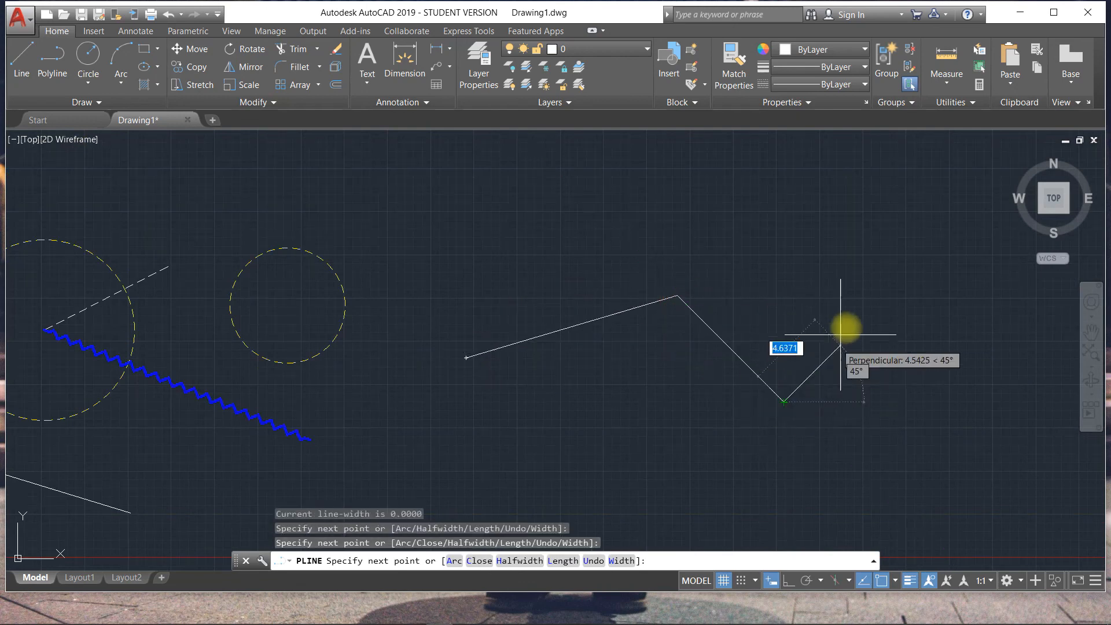
right_click(899, 312)
left_click(913, 314)
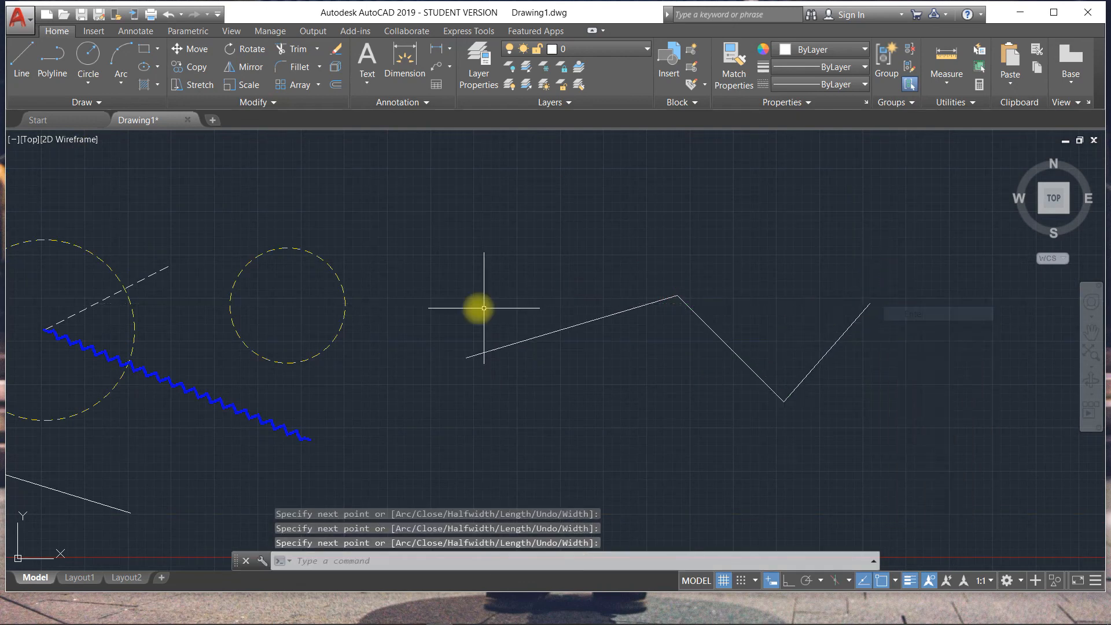
Use Match Properties to copy the blue zigzag line's properties to the new three-segment polyline.
middle_click_drag(639, 306, 705, 321)
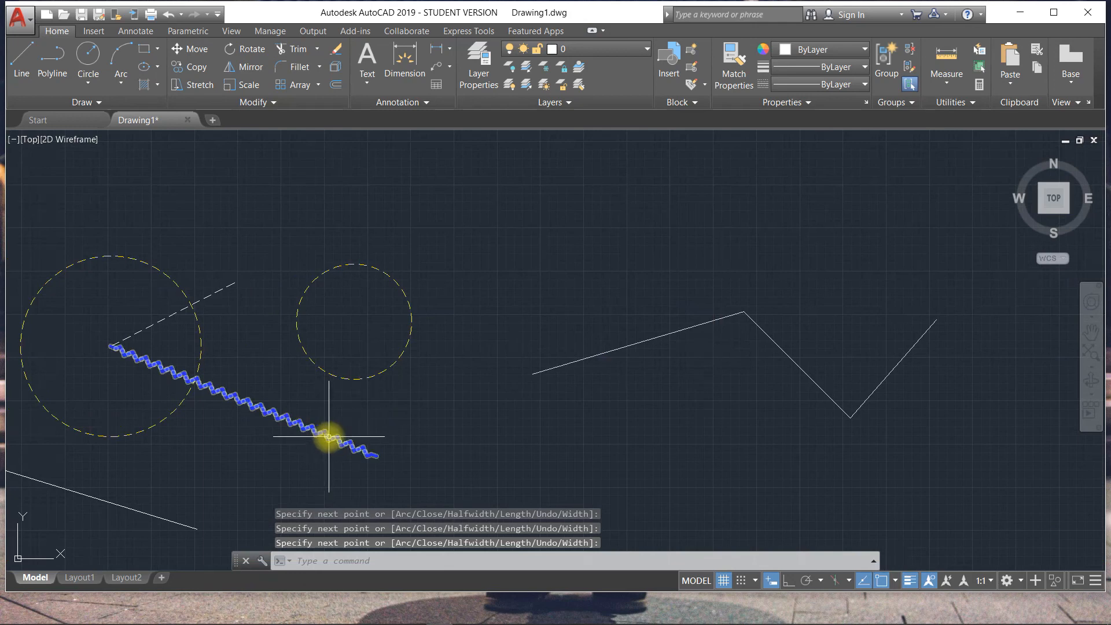
left_click(733, 86)
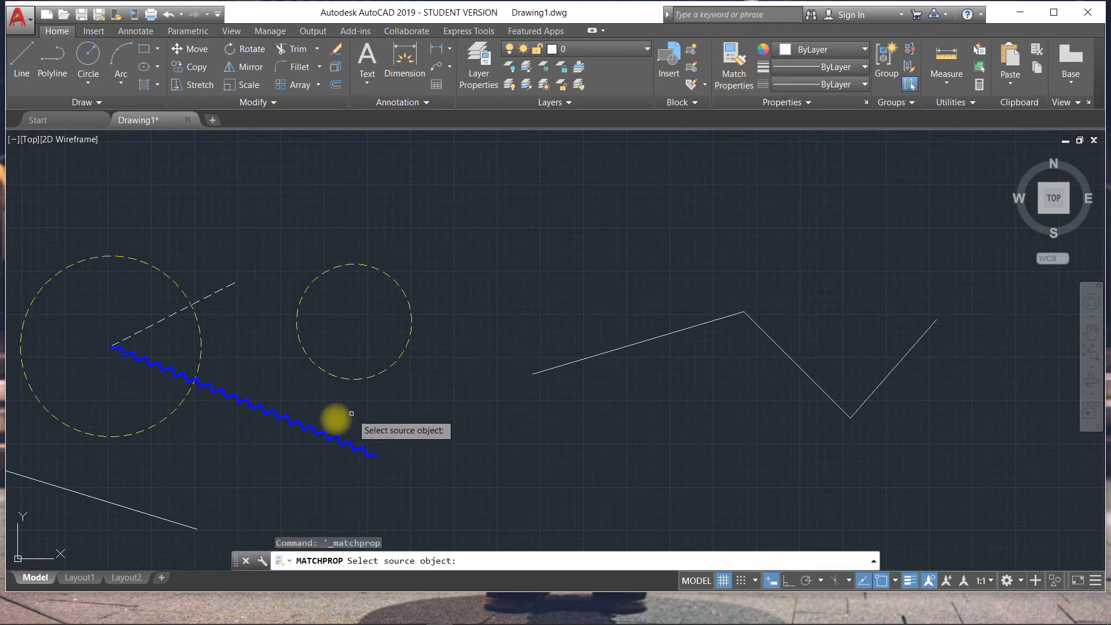
left_click(320, 430)
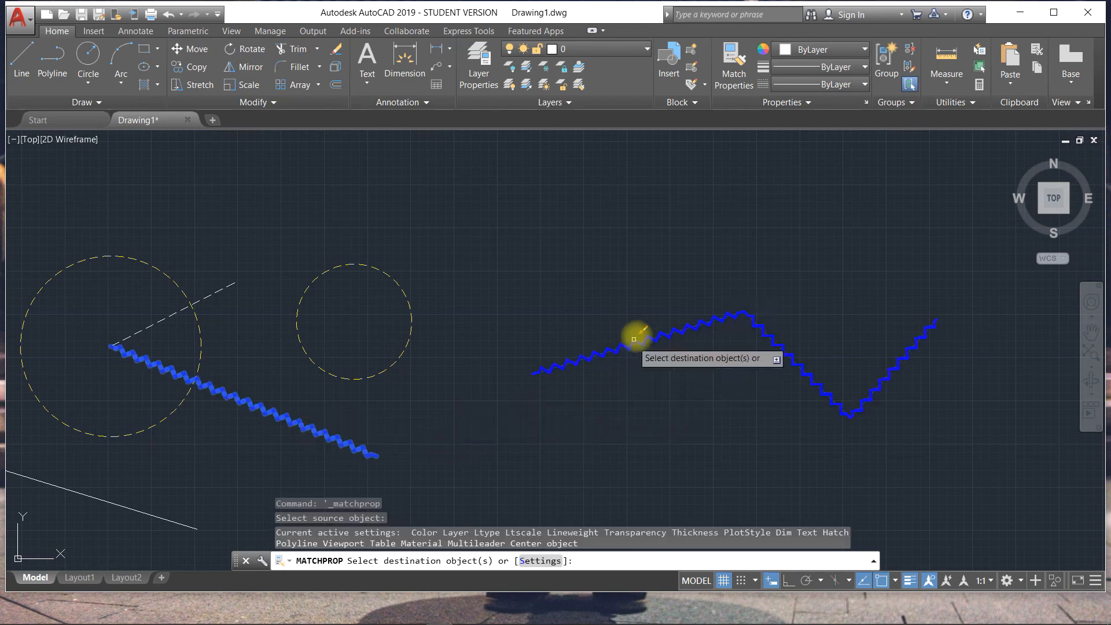
left_click(637, 345)
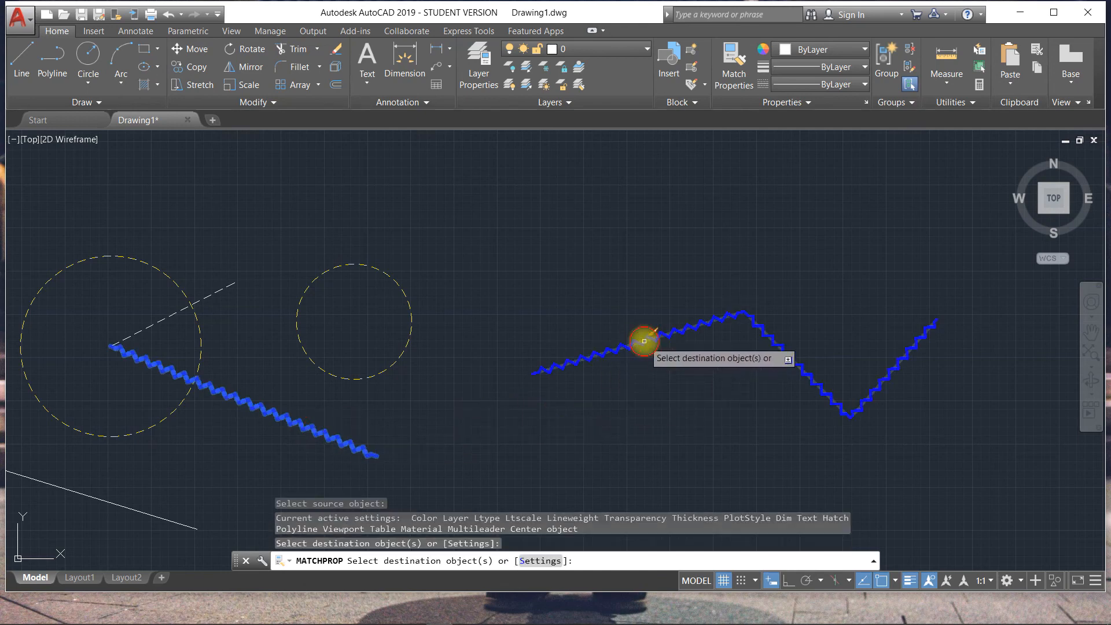
left_click(747, 322)
key("Return")
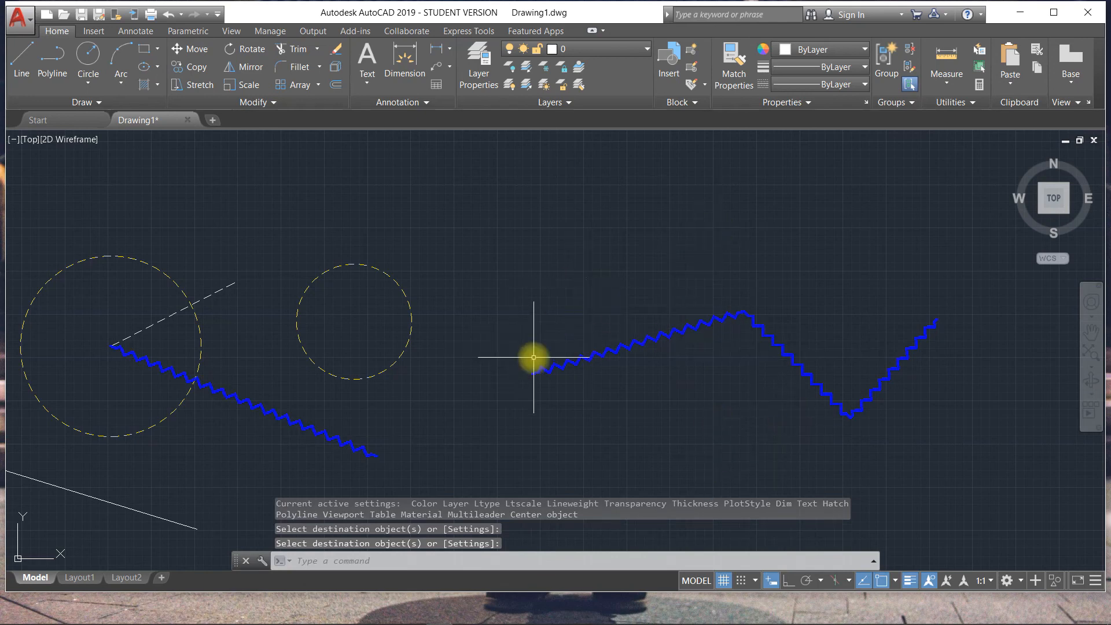
scroll(615, 313, "down", 2)
scroll(440, 272, "up", 2)
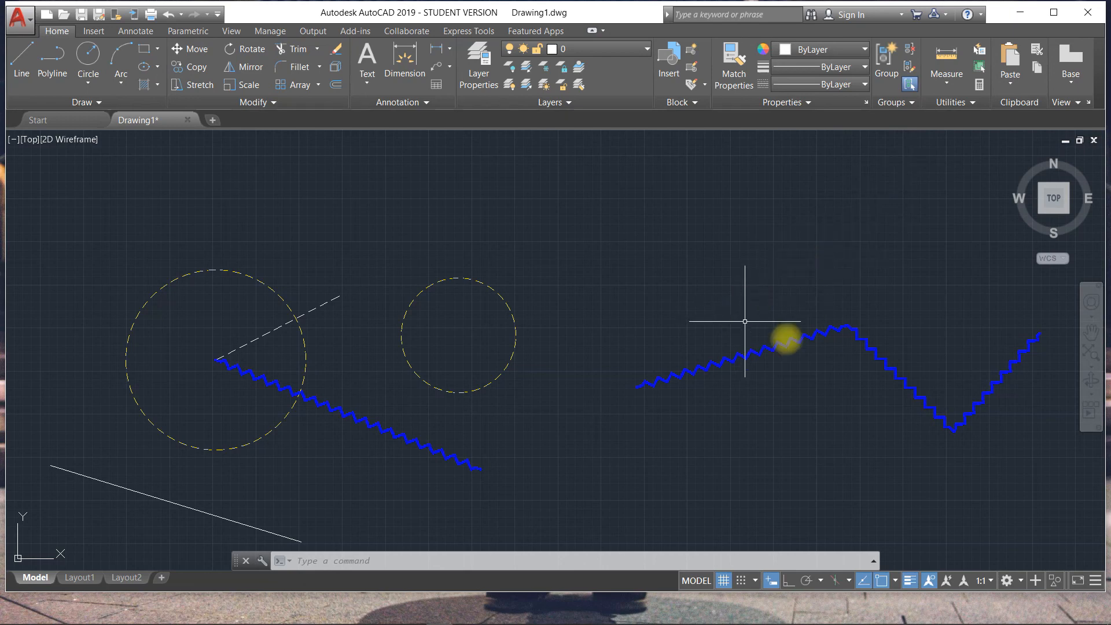
left_click(747, 348)
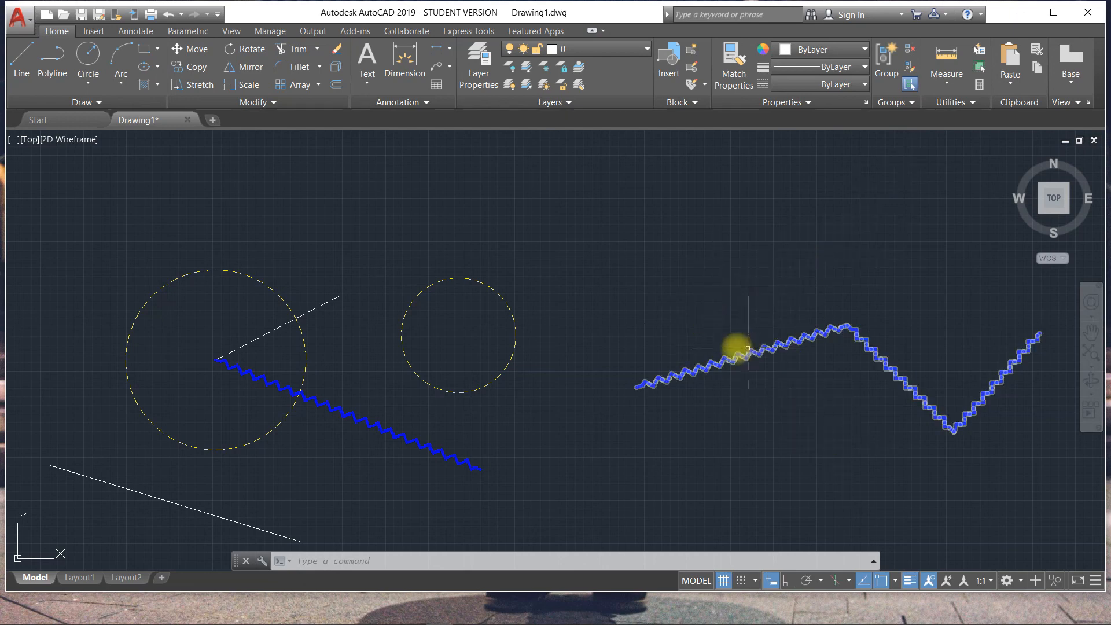
key("Escape")
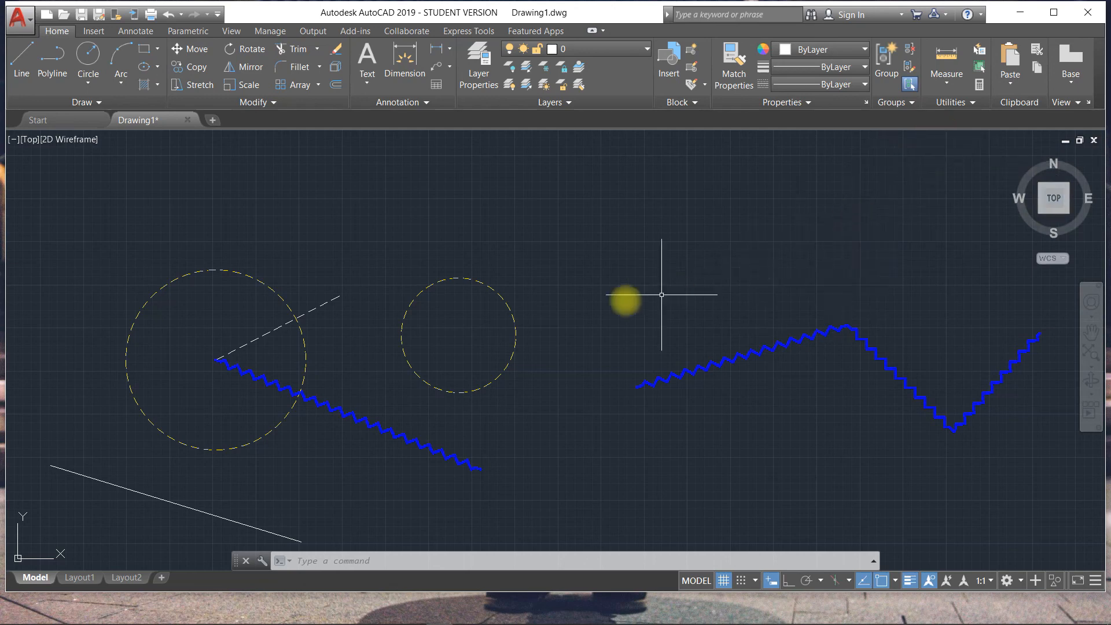
scroll(701, 407, "down", 2)
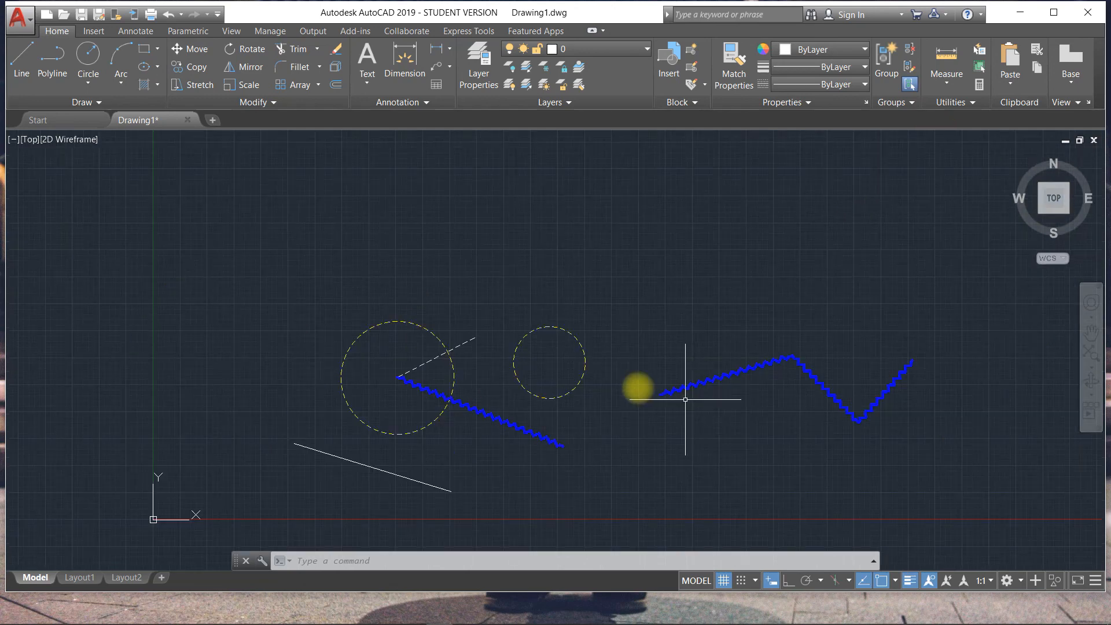
scroll(619, 384, "up", 2)
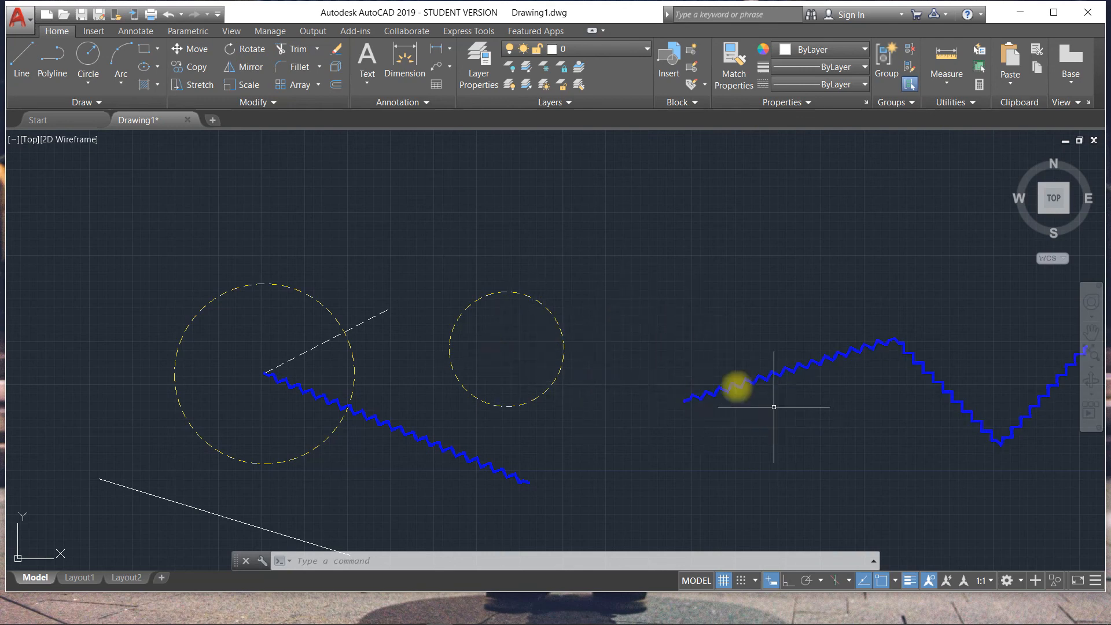
Stretch the blue polyline's left endpoint grip leftward to just beside the smaller dashed circle, and deselect the polyline.
left_click(713, 390)
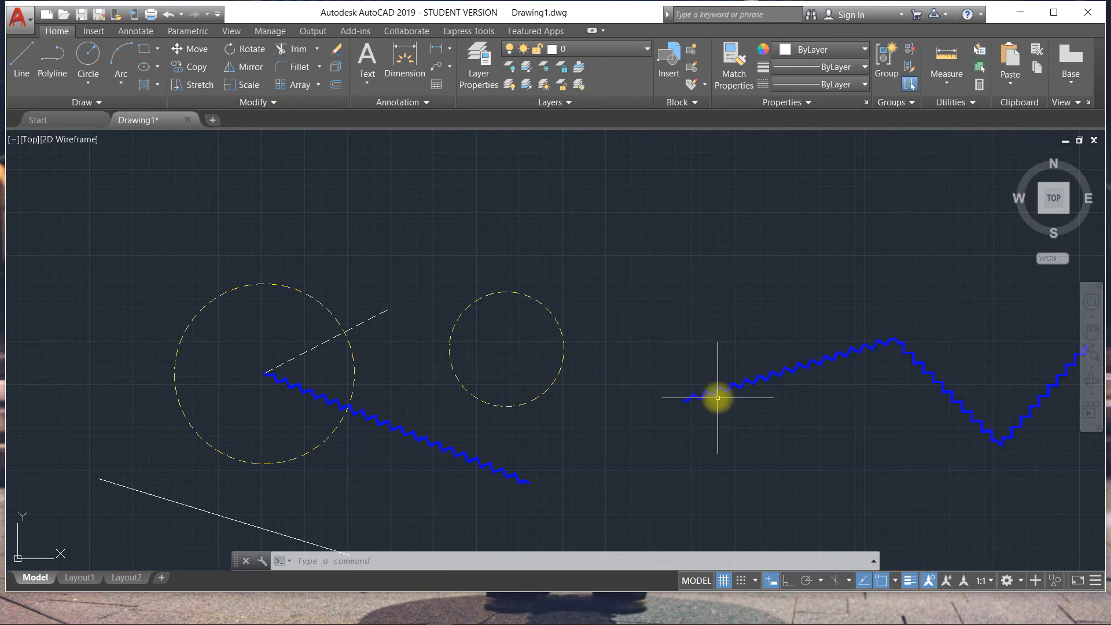
left_click(719, 389)
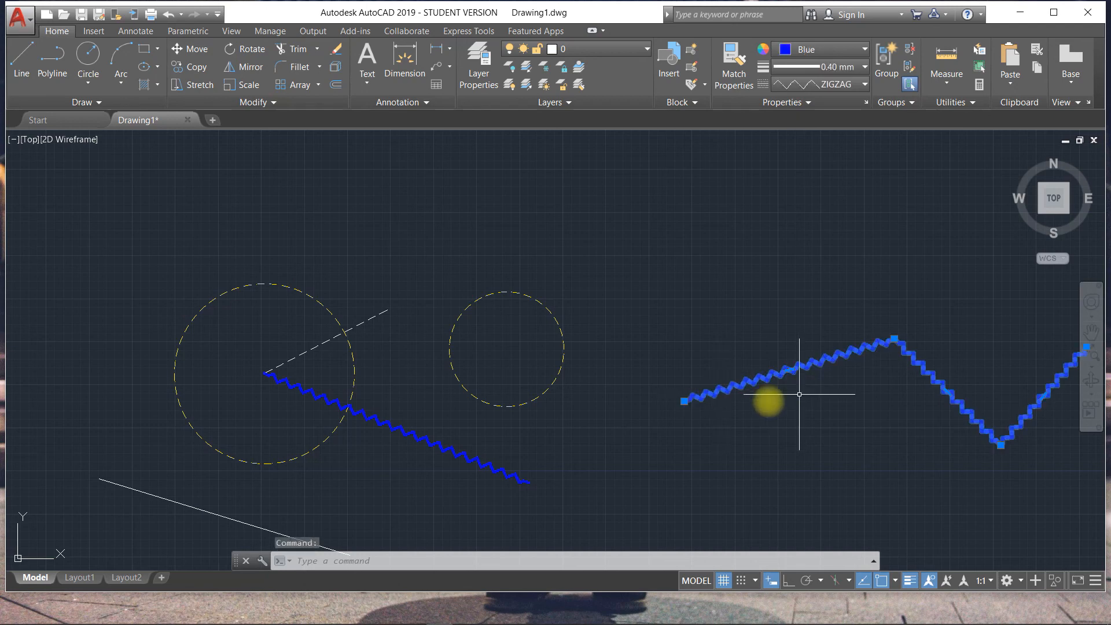
left_click(684, 400)
left_click(576, 395)
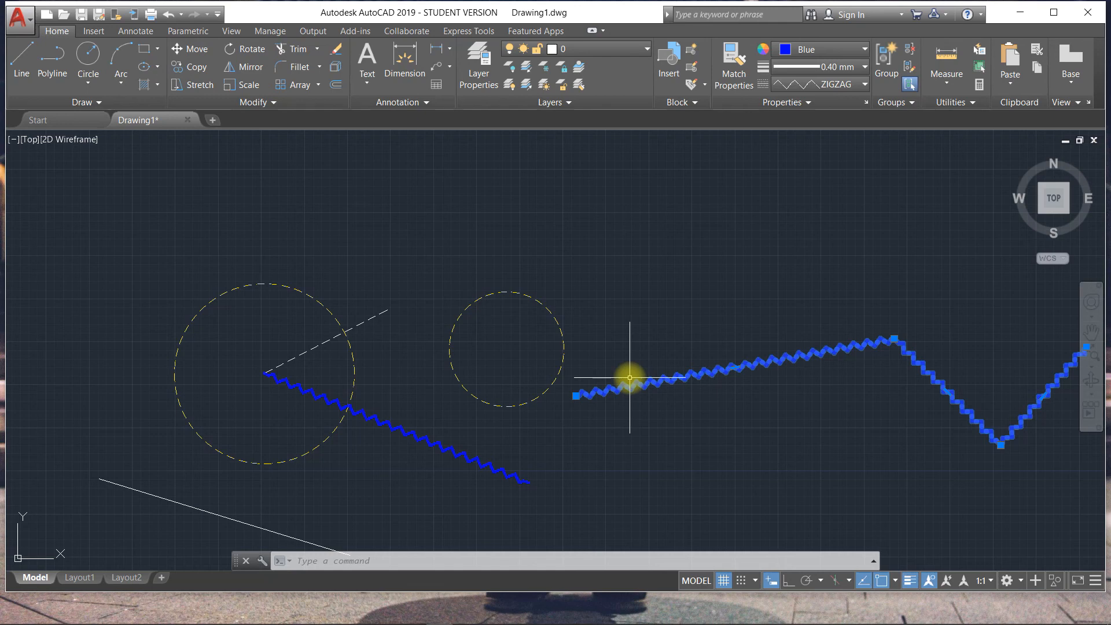
key("Escape")
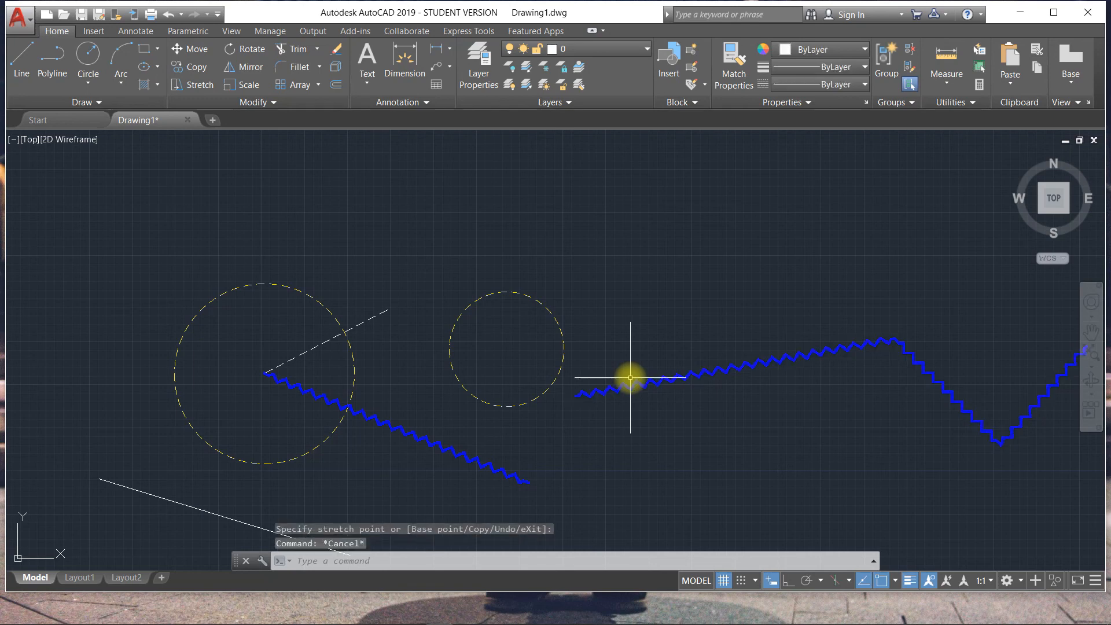